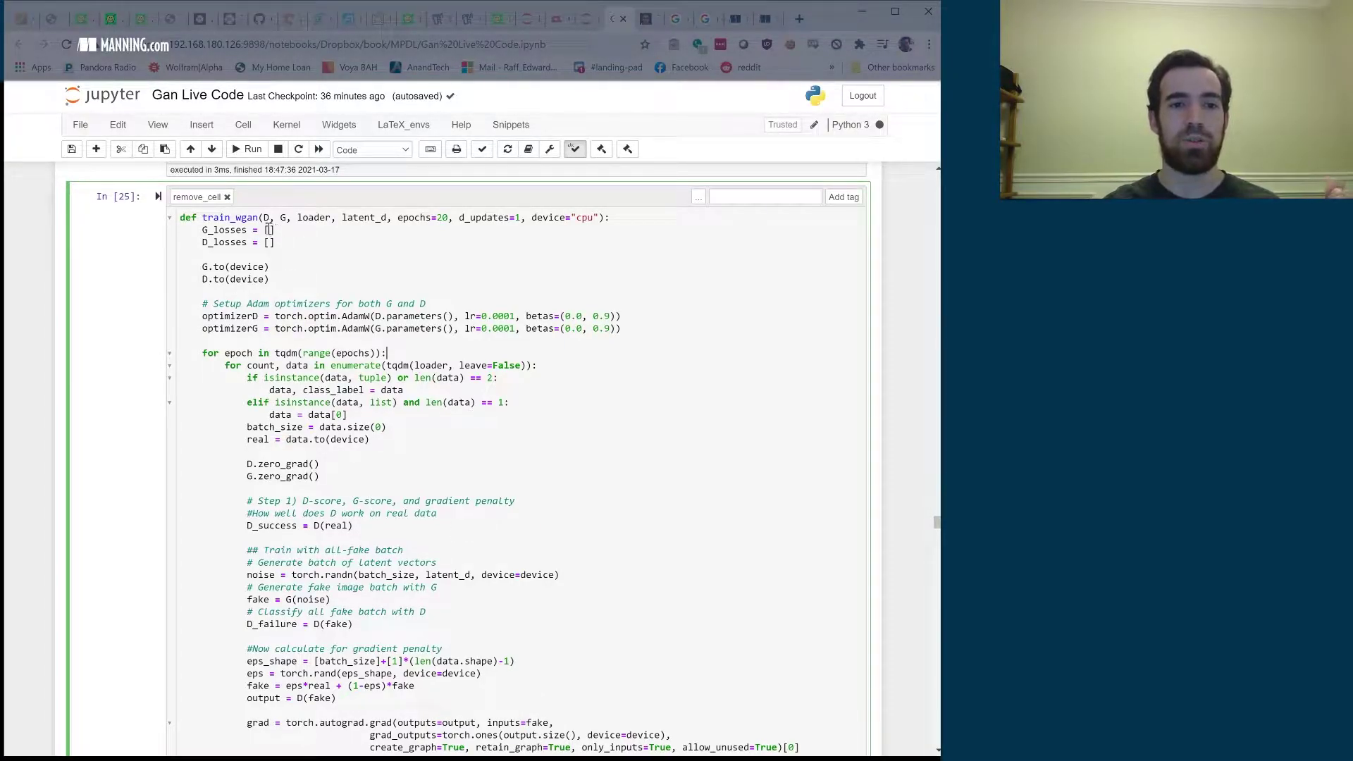
Highlight the D, G, loader and latent_d parameters, then move to the end of the train_wgan signature
{"action": "left_click_drag", "start_coordinate": [261, 217], "coordinate": [284, 217]}
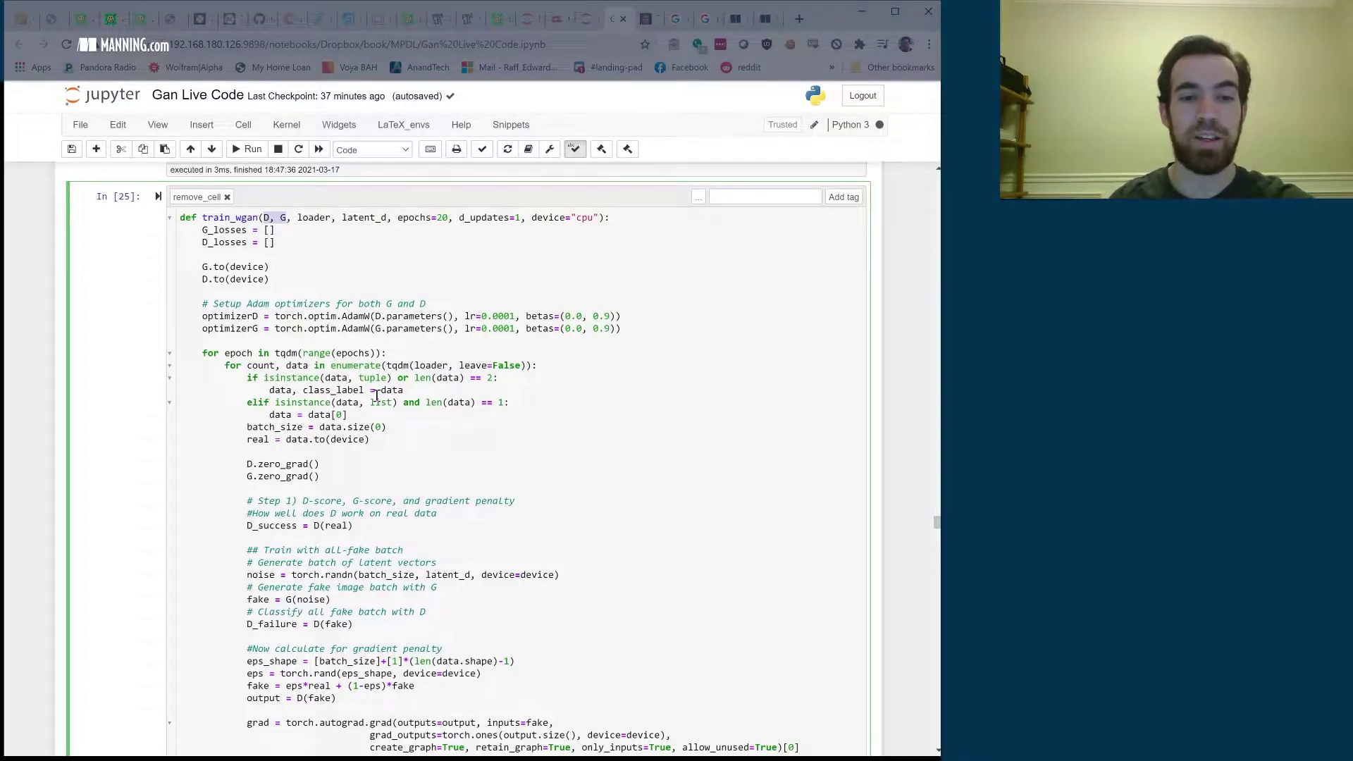
{"action": "double_click", "coordinate": [312, 218]}
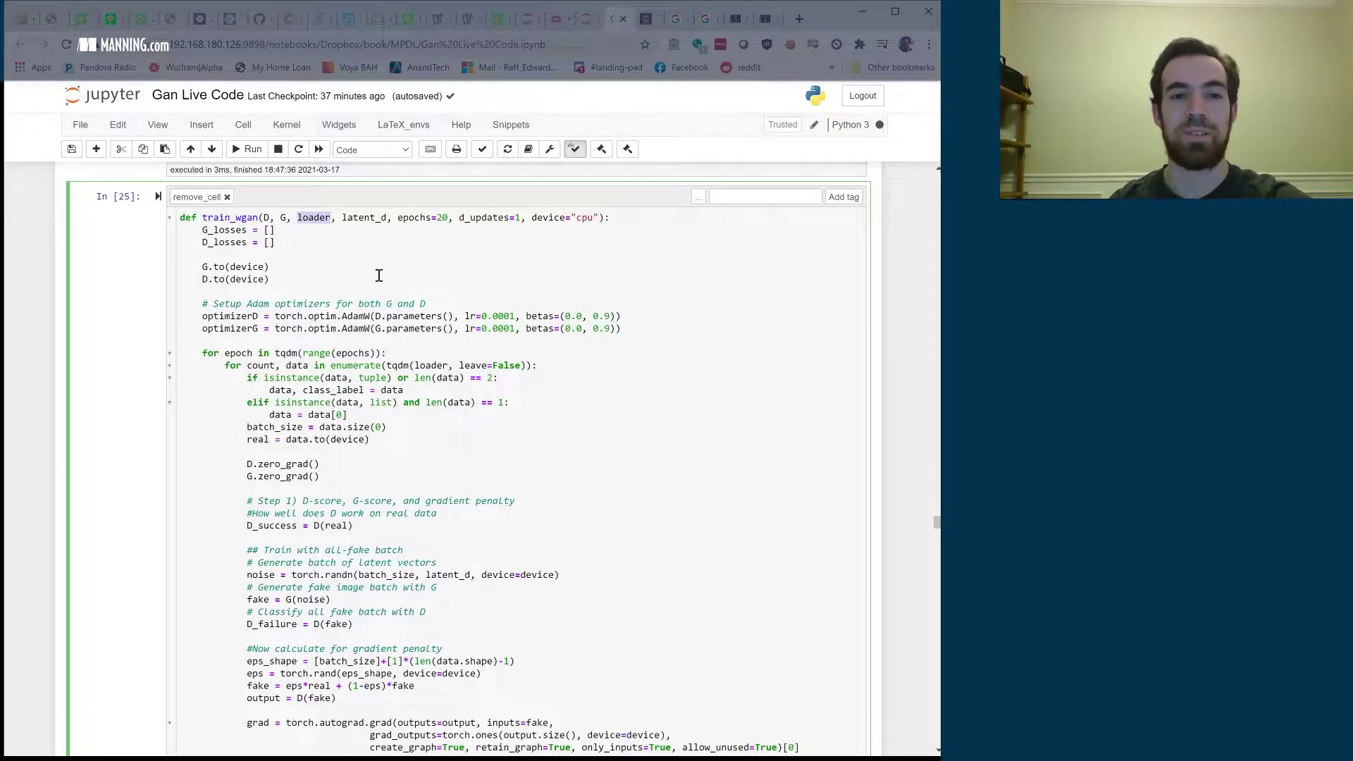
{"action": "left_click", "coordinate": [365, 219]}
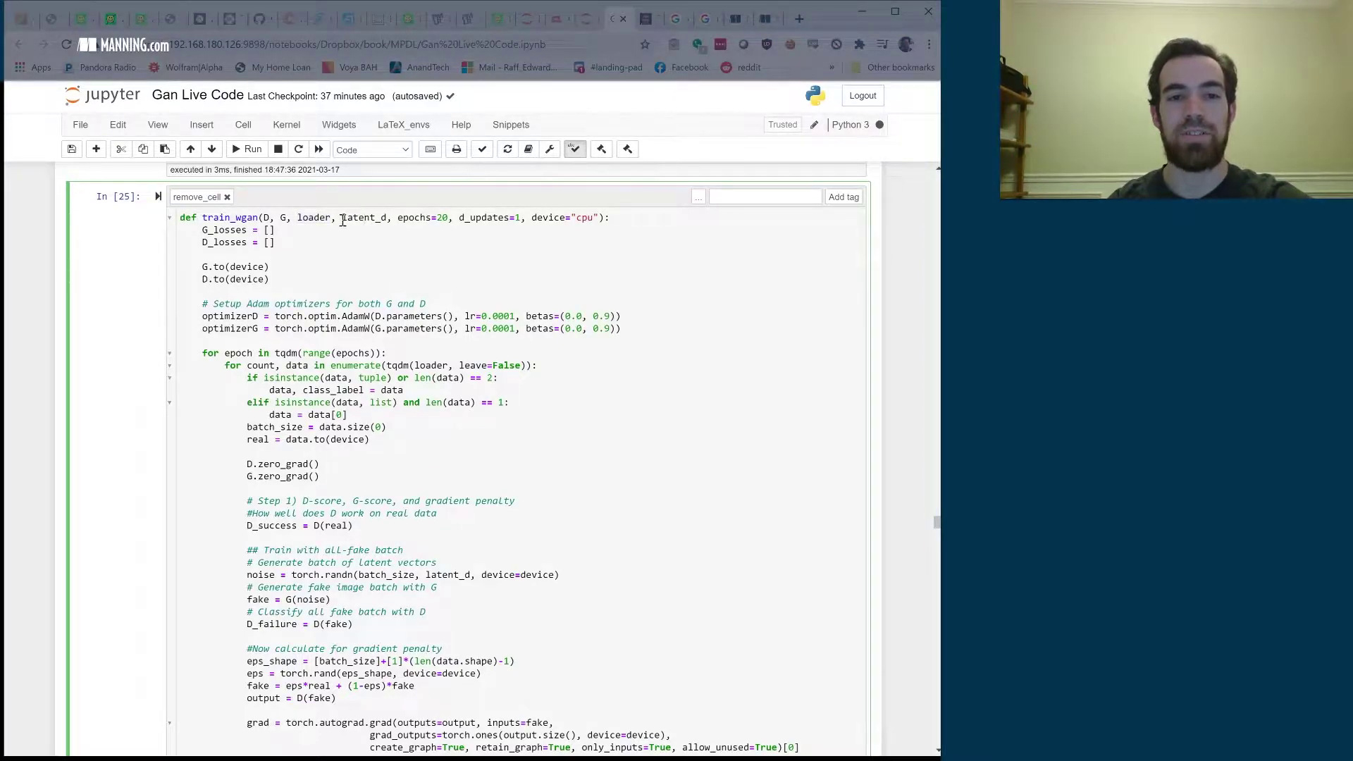
{"action": "left_click_drag", "start_coordinate": [341, 218], "coordinate": [377, 217]}
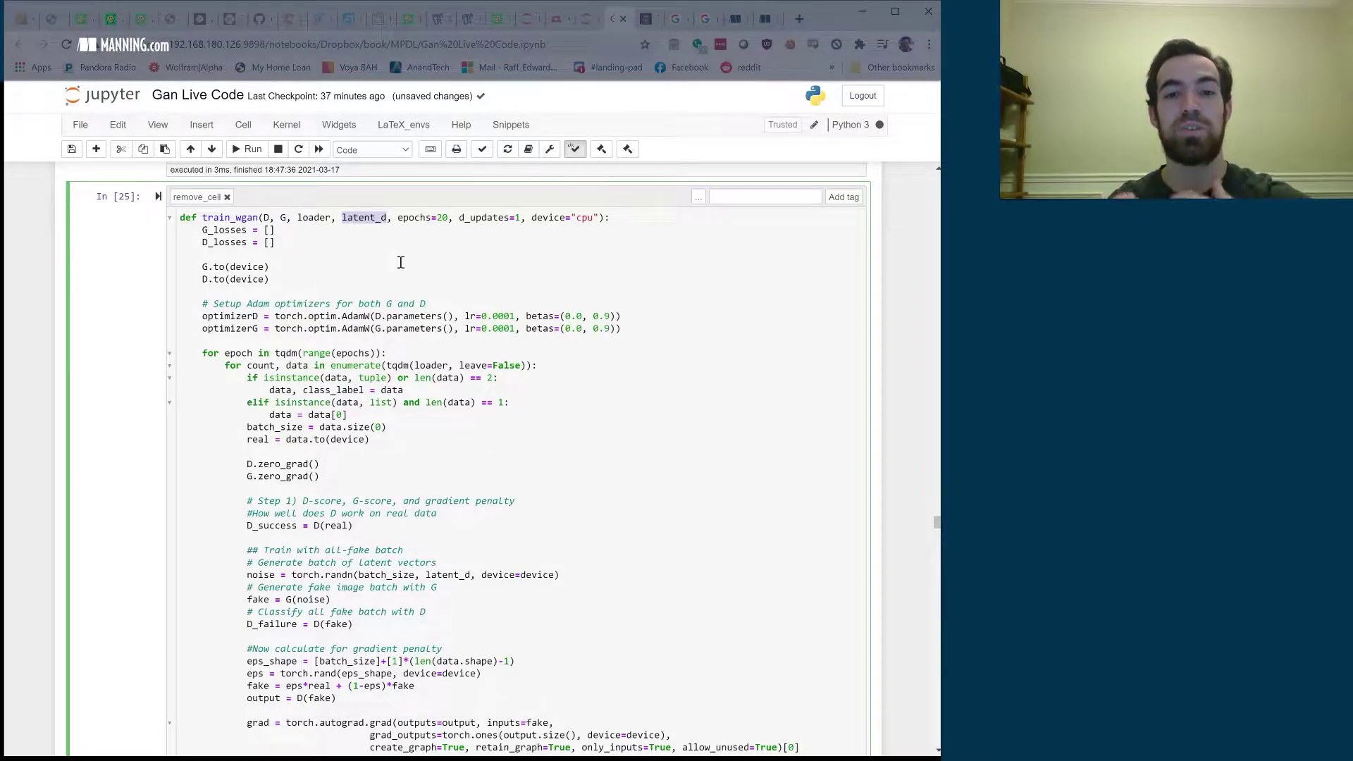
{"action": "left_click", "coordinate": [613, 217]}
Open a triple-quoted docstring under the train_wgan signature and begin its G and D description line
{"action": "key", "text": "Return"}
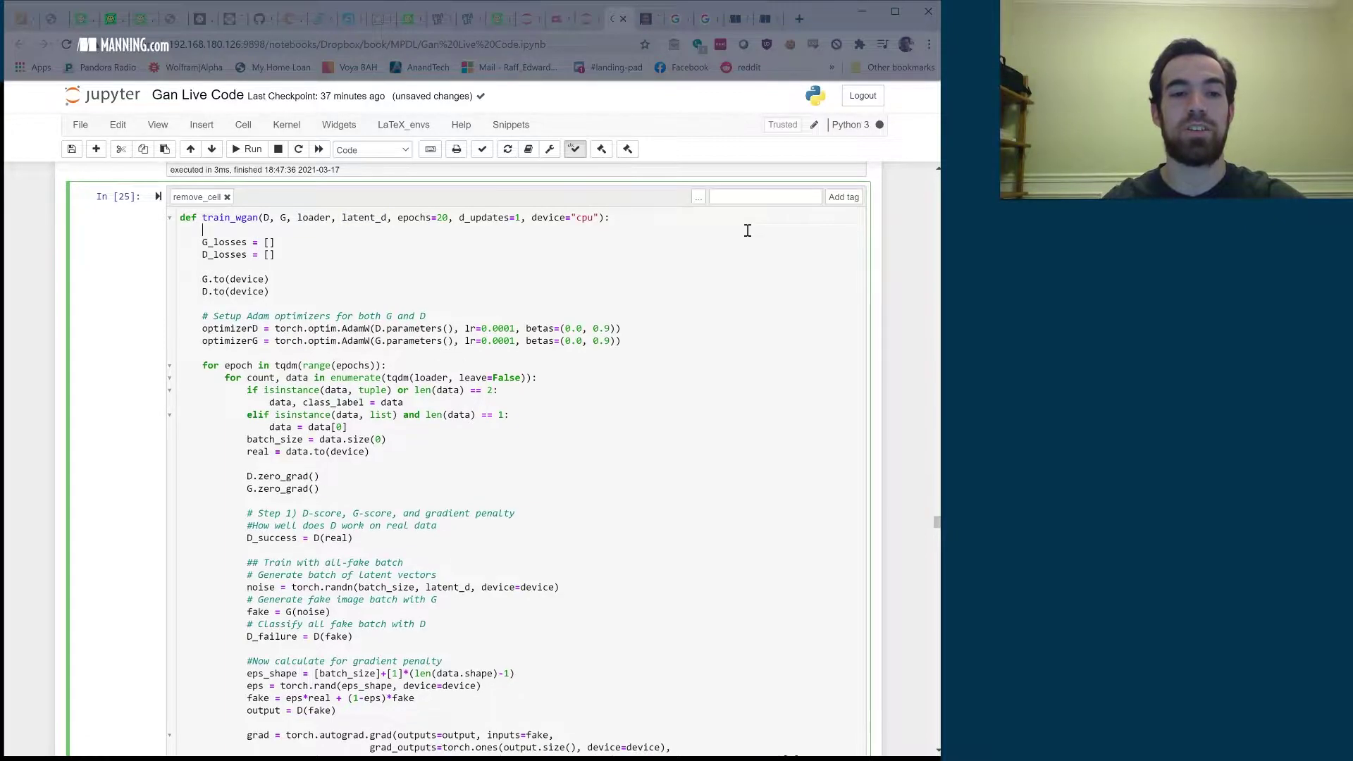
{"action": "type", "text": "\"\""}
{"action": "key", "text": "Return"}
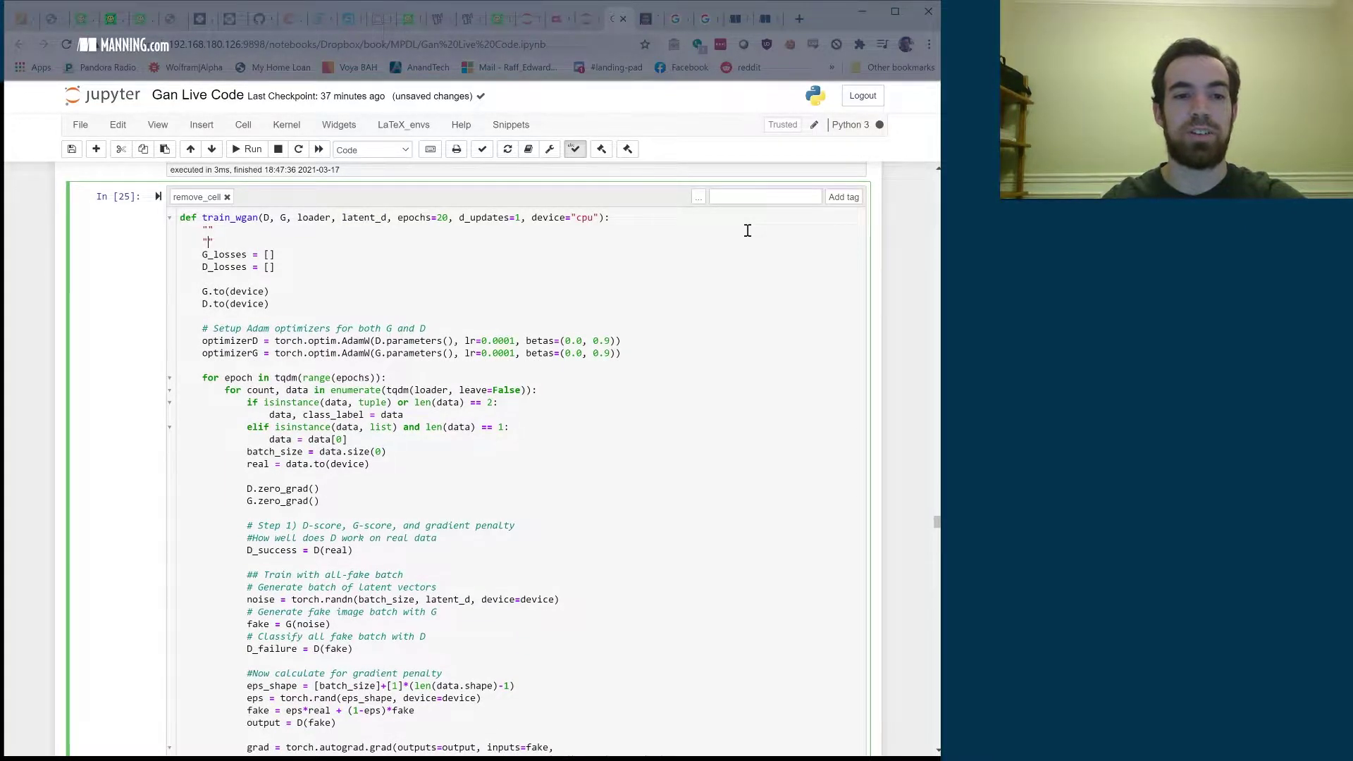
{"action": "type", "text": "\"\"\""}
{"action": "key", "text": "Return"}
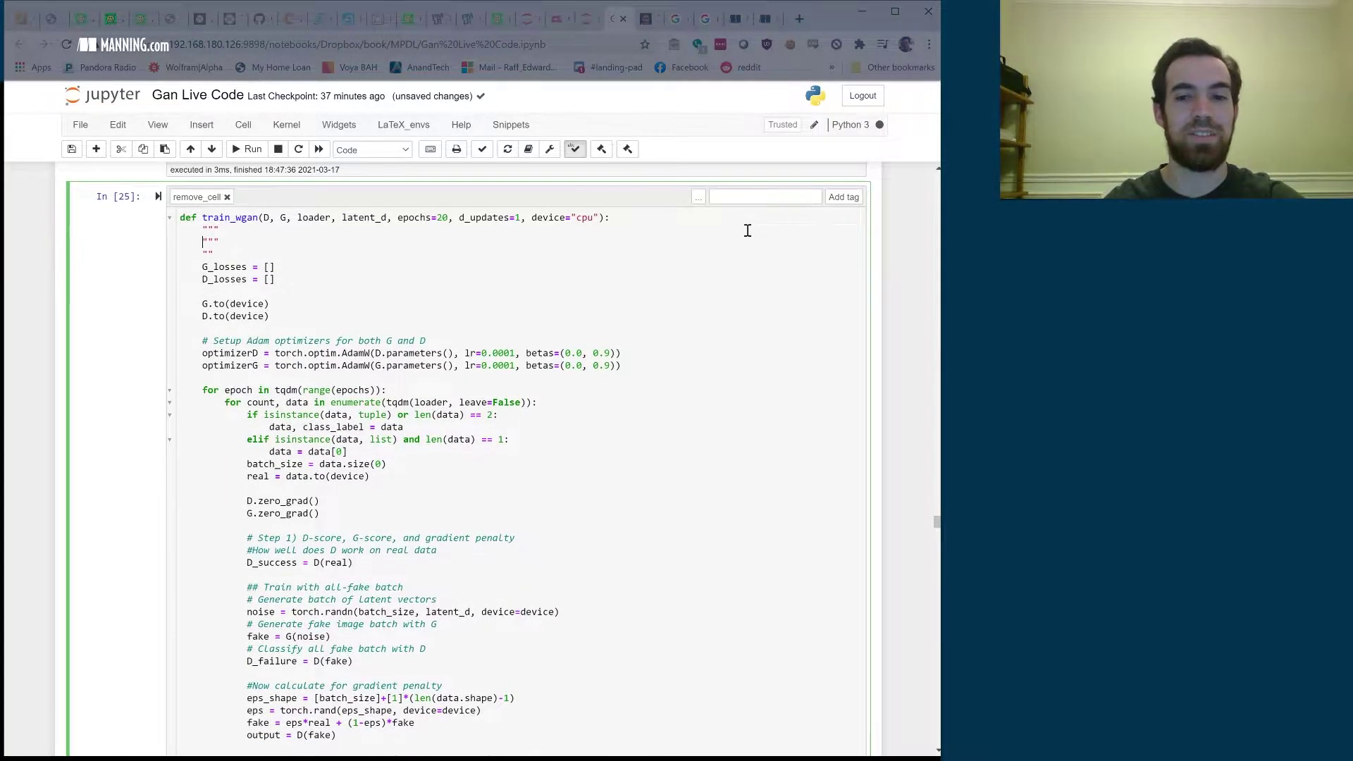
{"action": "key", "text": "Delete"}
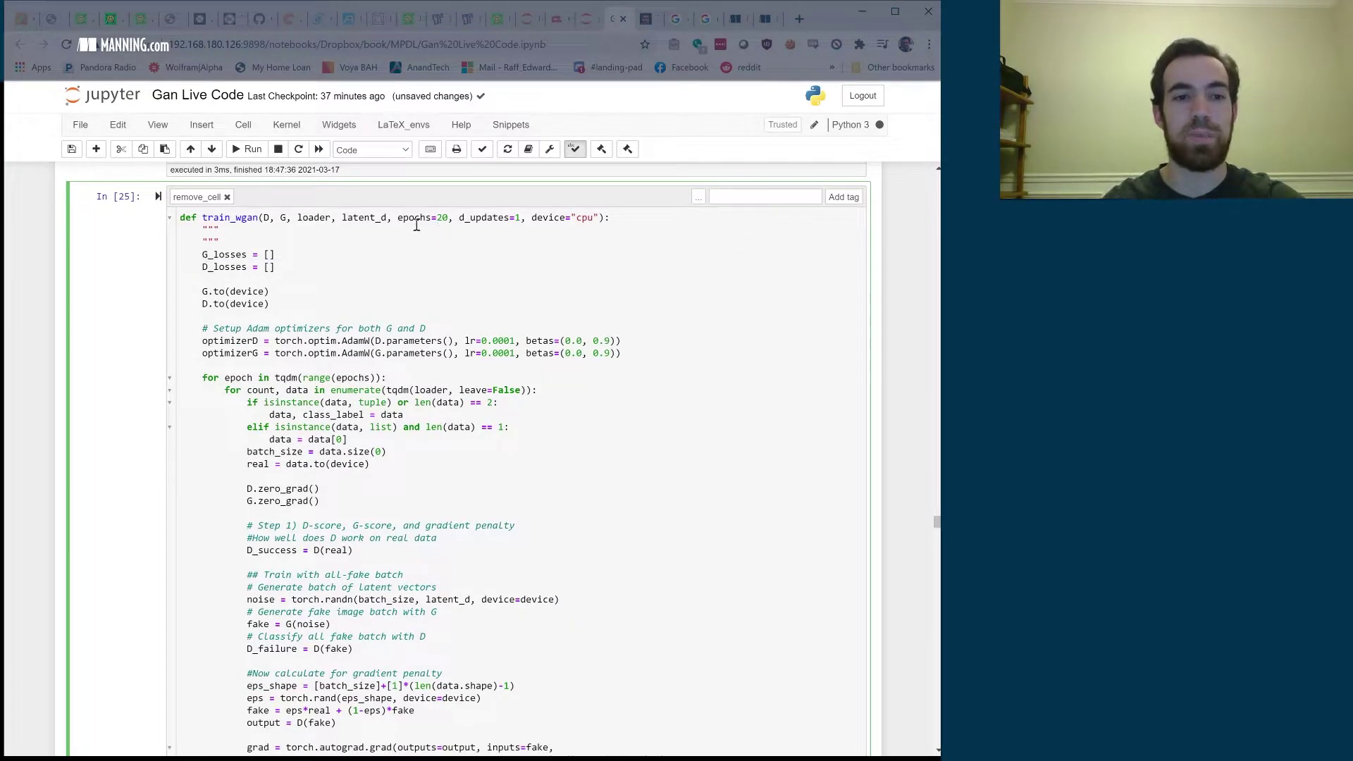
{"action": "key", "text": "Return"}
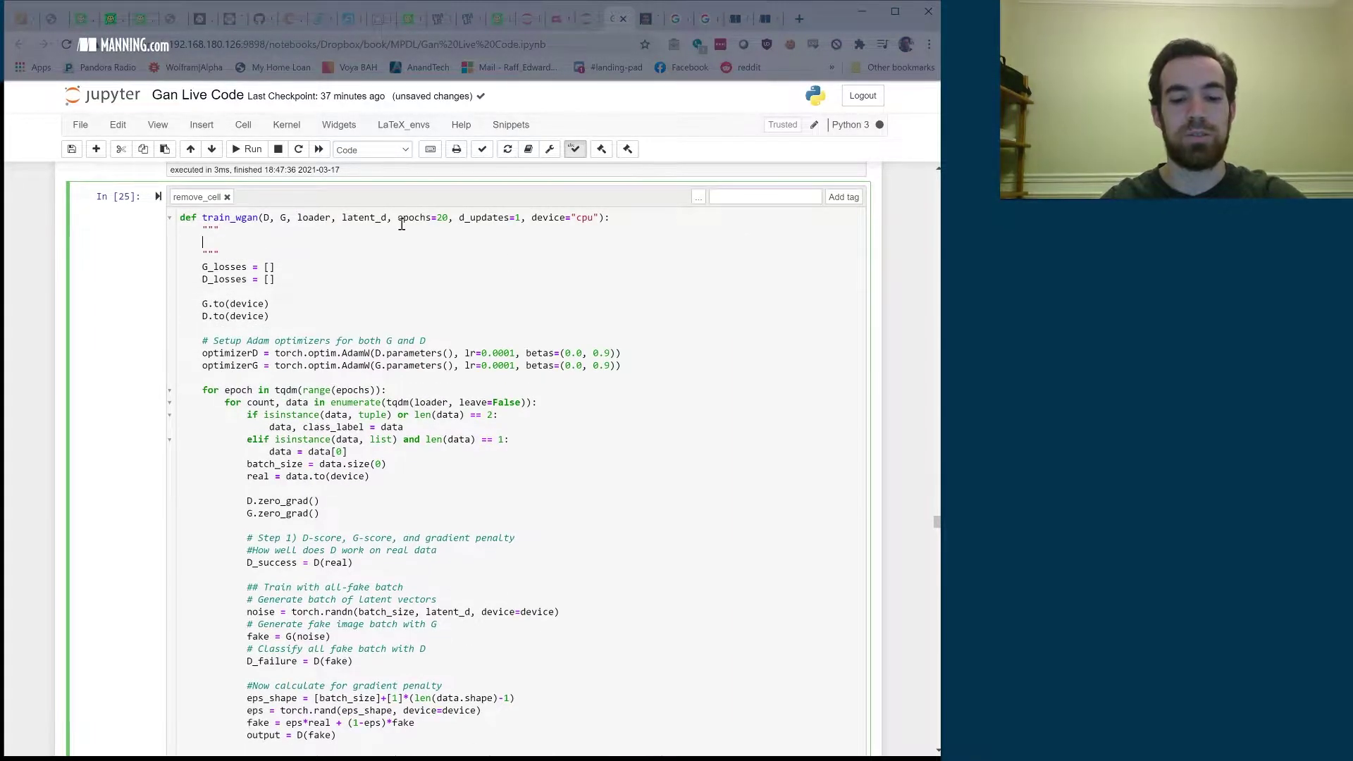
{"action": "type", "text": "G, D"}
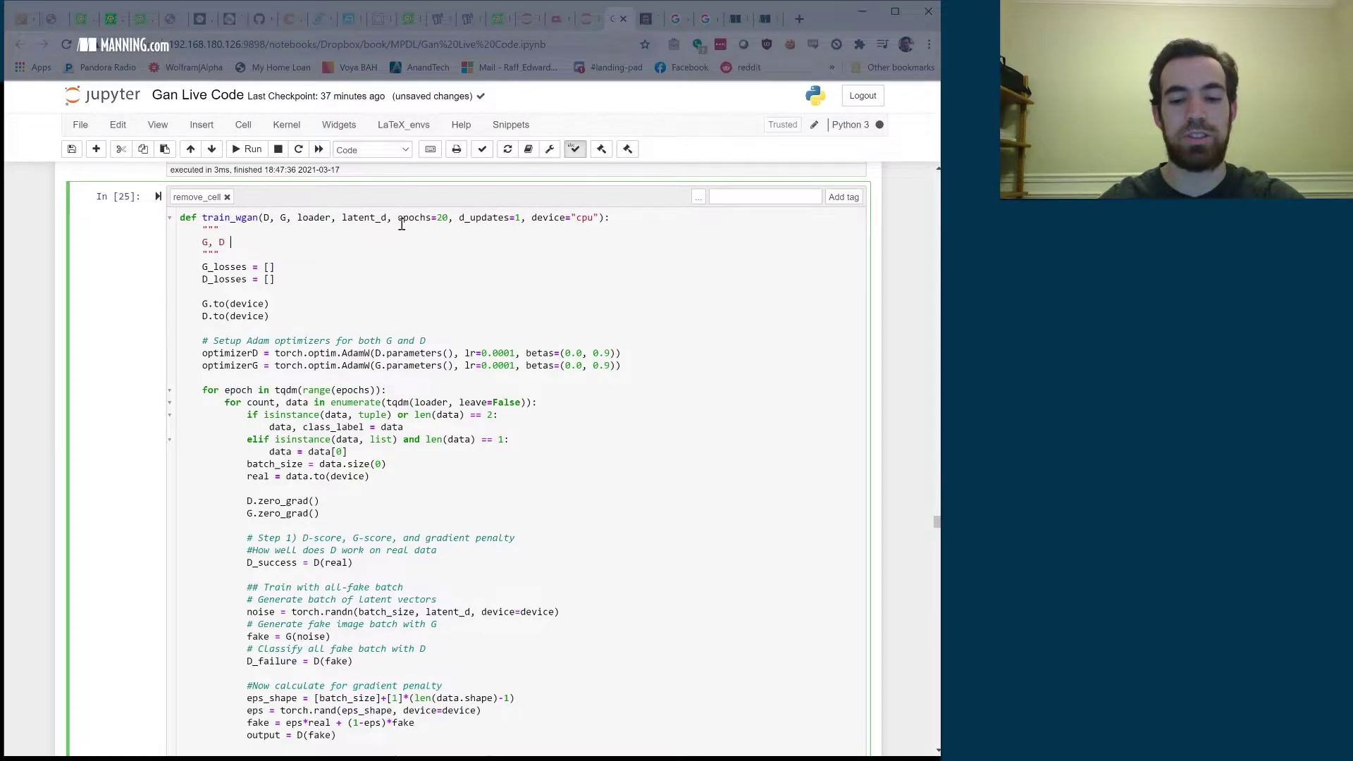
{"action": "type", "text": " : our networks for "}
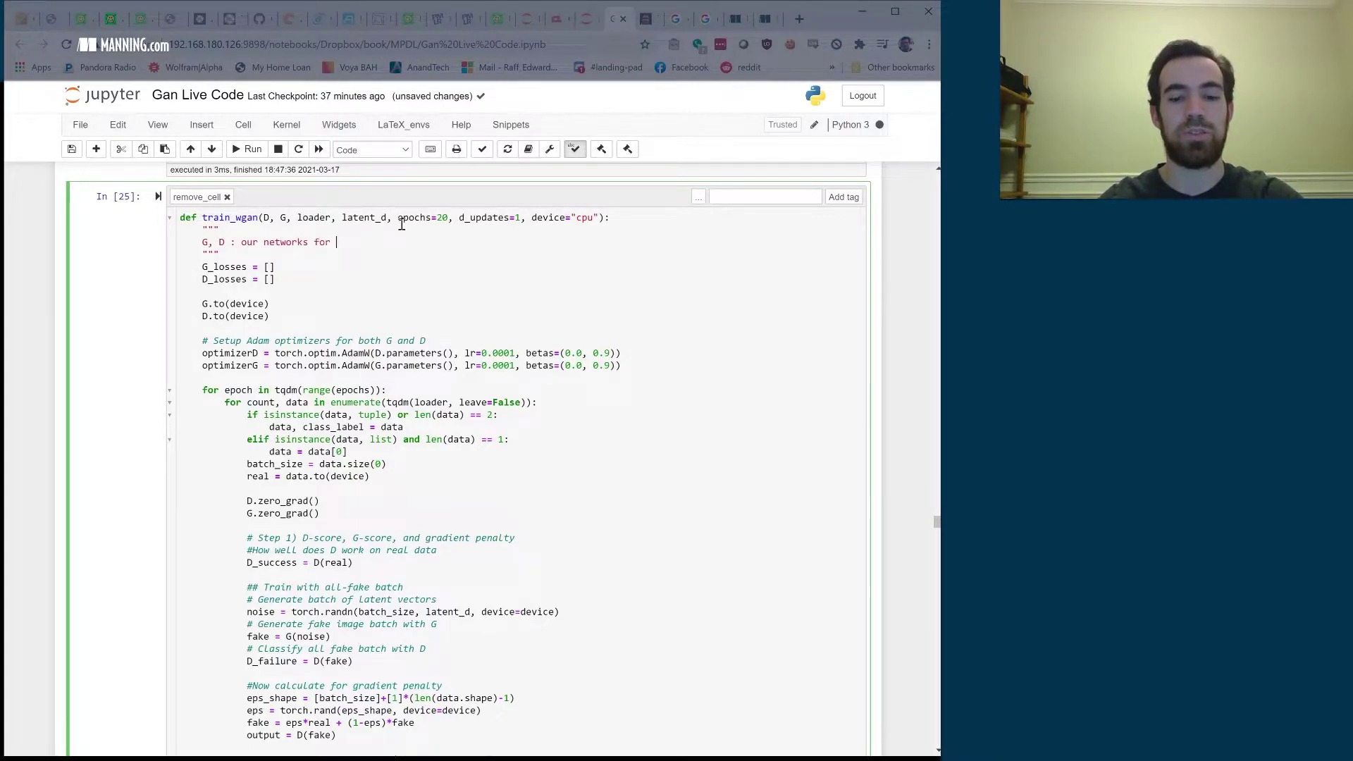
{"action": "type", "text": "discrimination and g"}
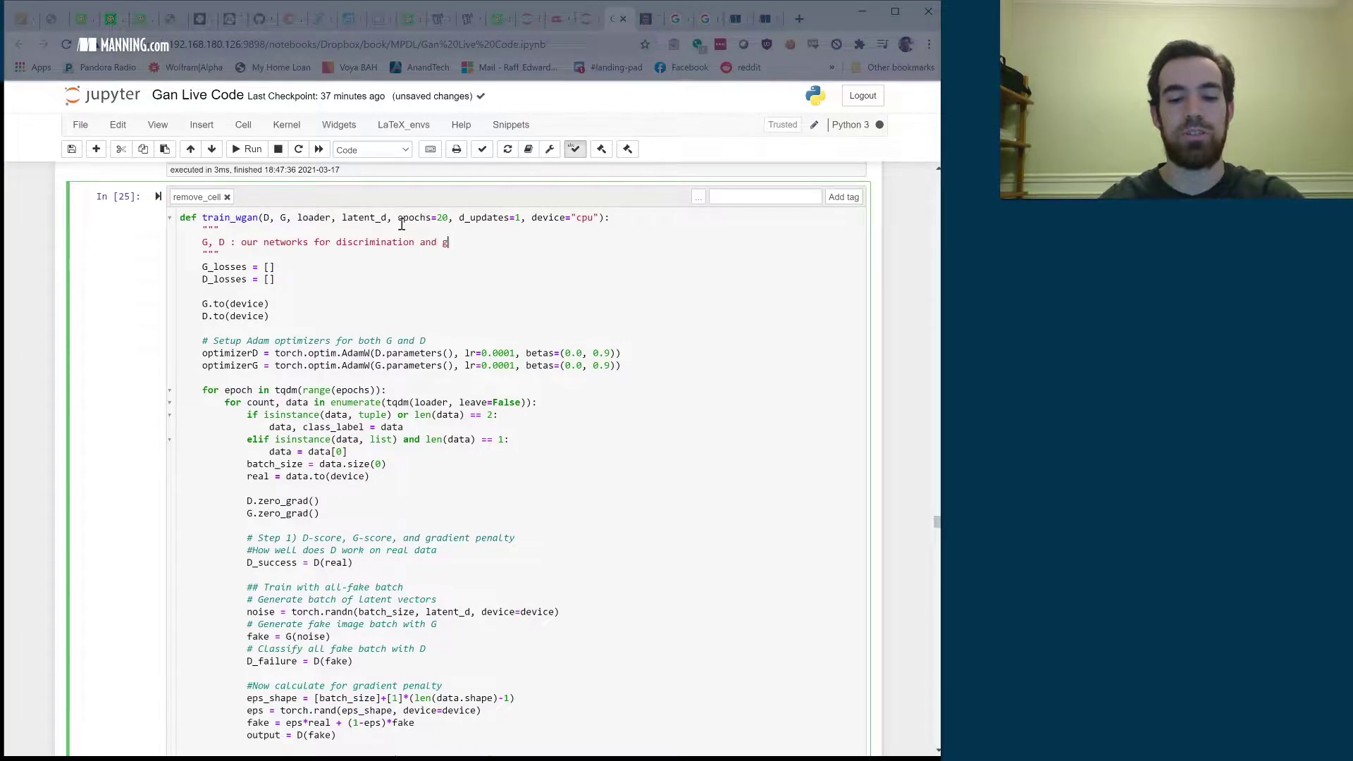
{"action": "type", "text": "eneration respecti"}
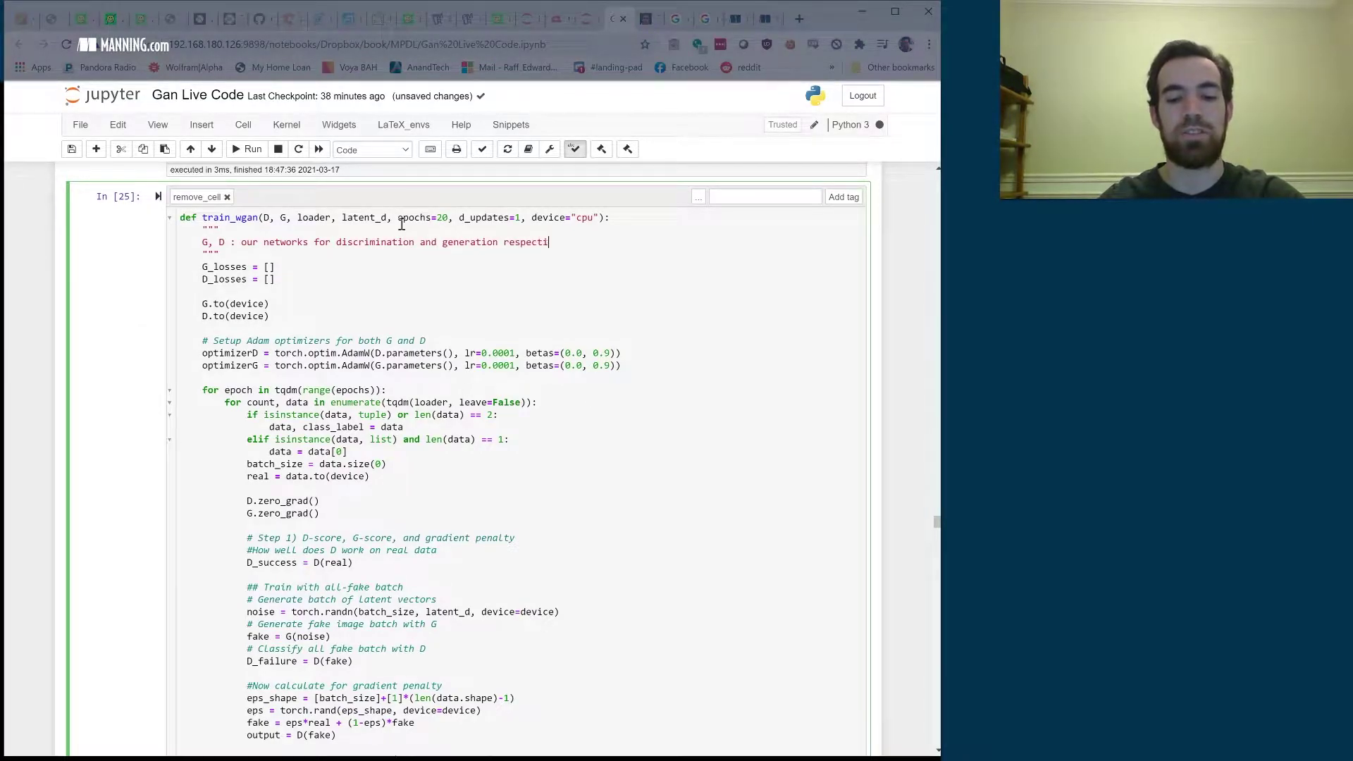
{"action": "type", "text": "vely"}
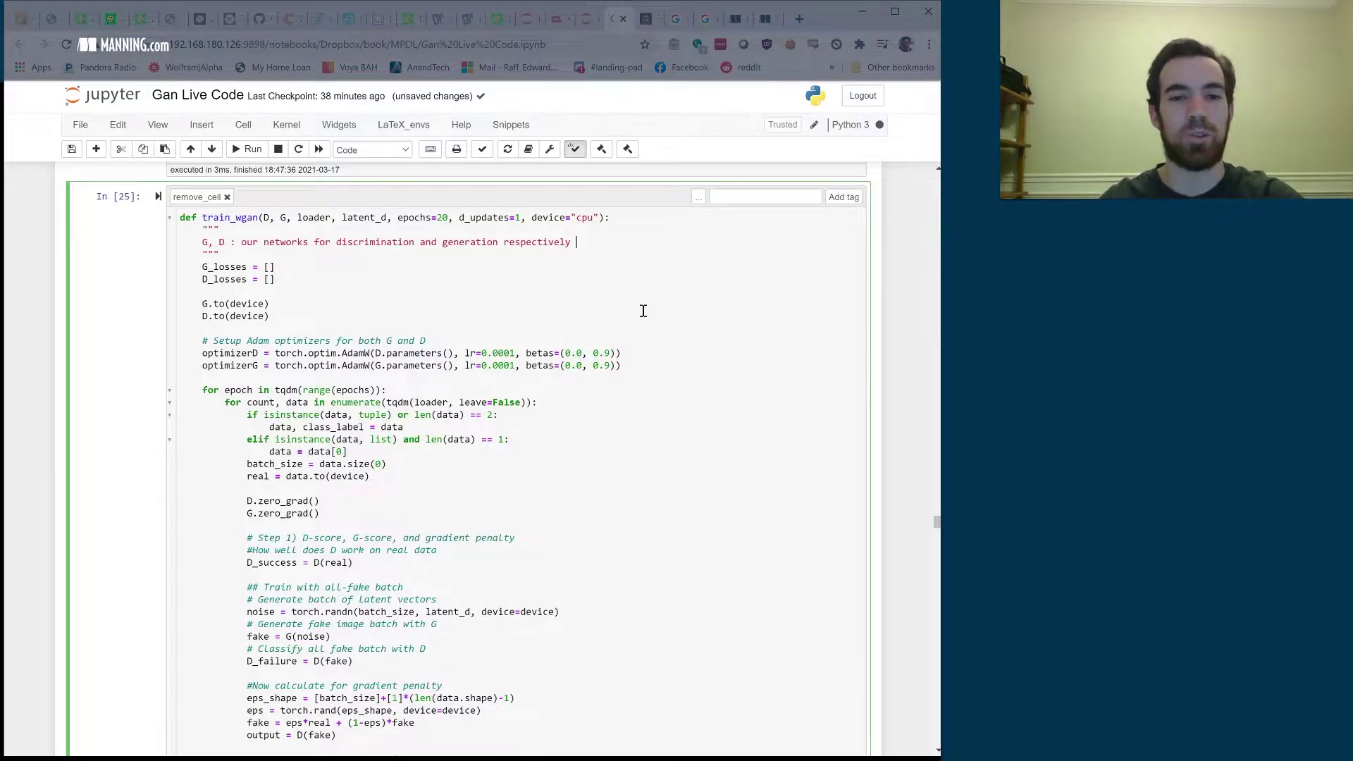
Add docstring lines for loader, latent_d and epochs, then highlight the device parameter
{"action": "key", "text": "Return"}
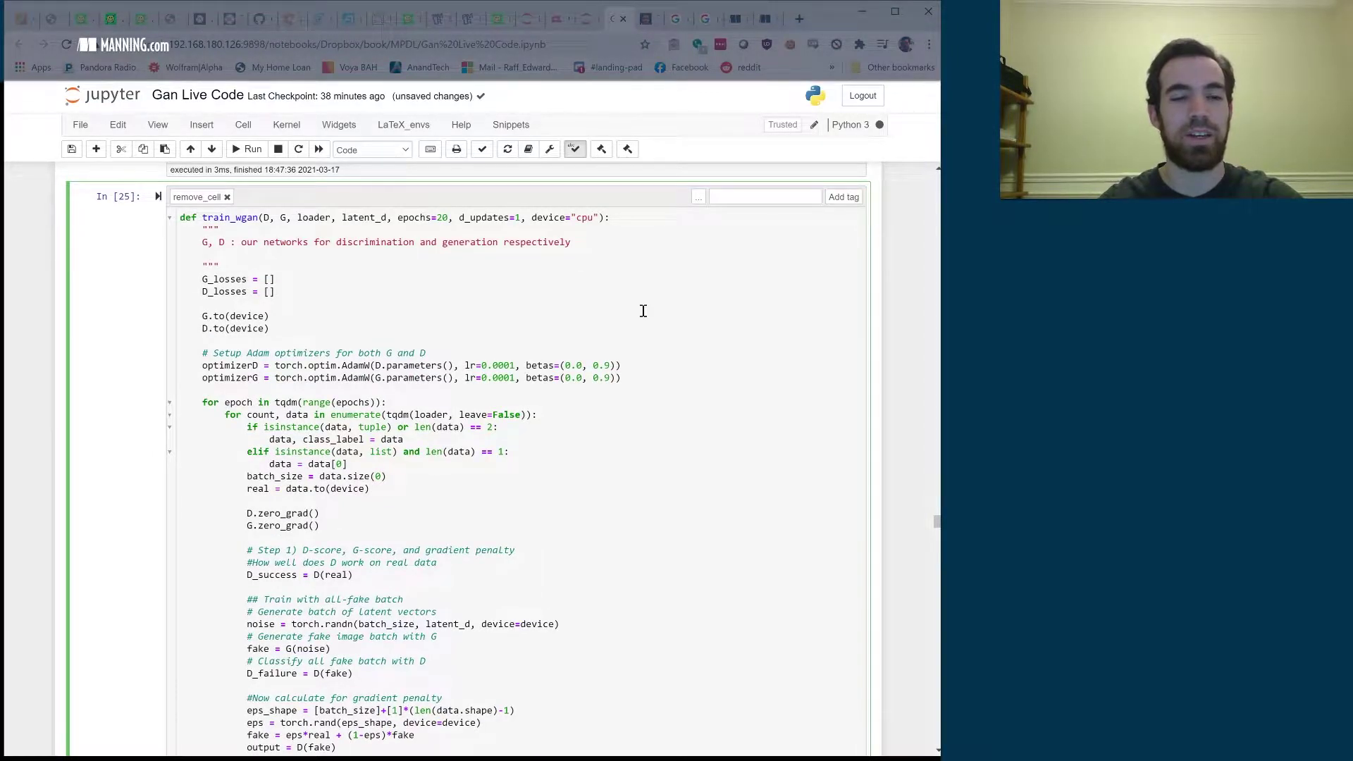
{"action": "type", "text": "loader: feeds"}
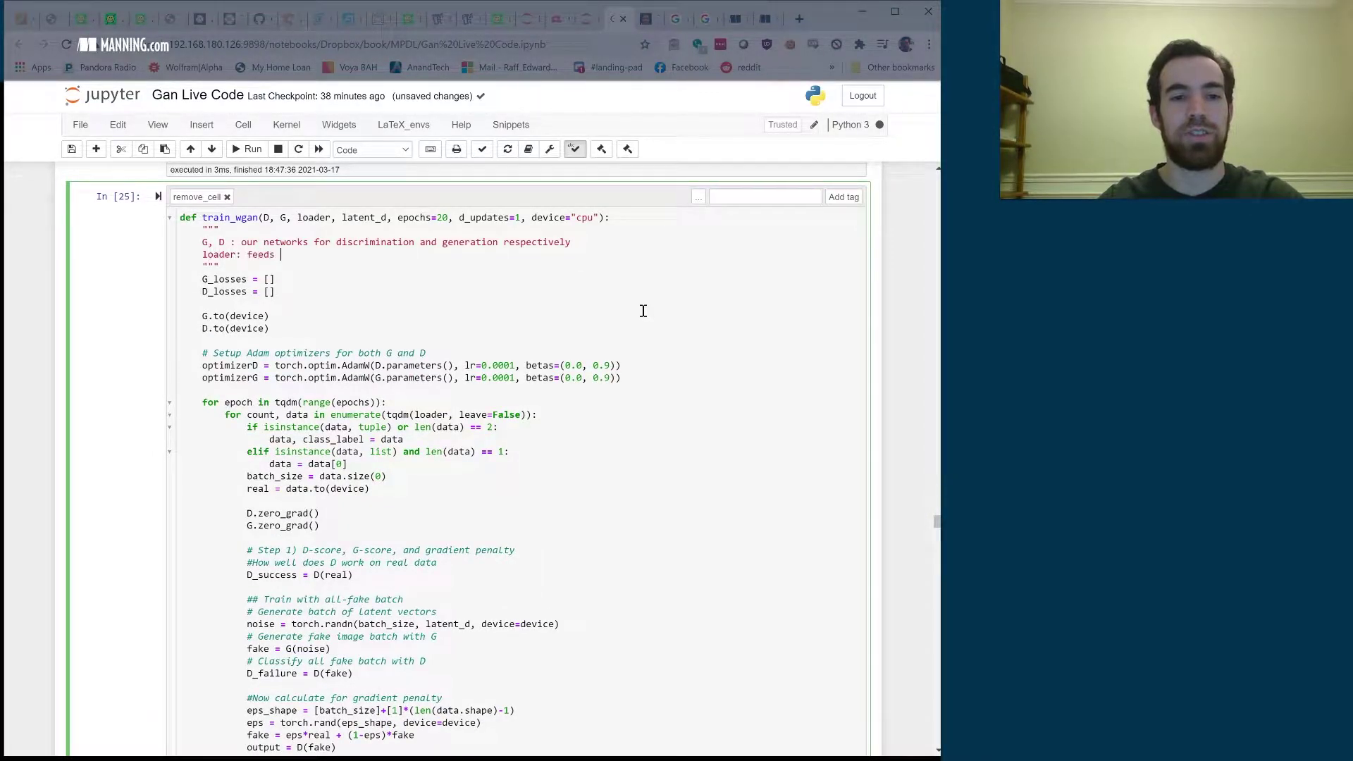
{"action": "type", "text": "with real"}
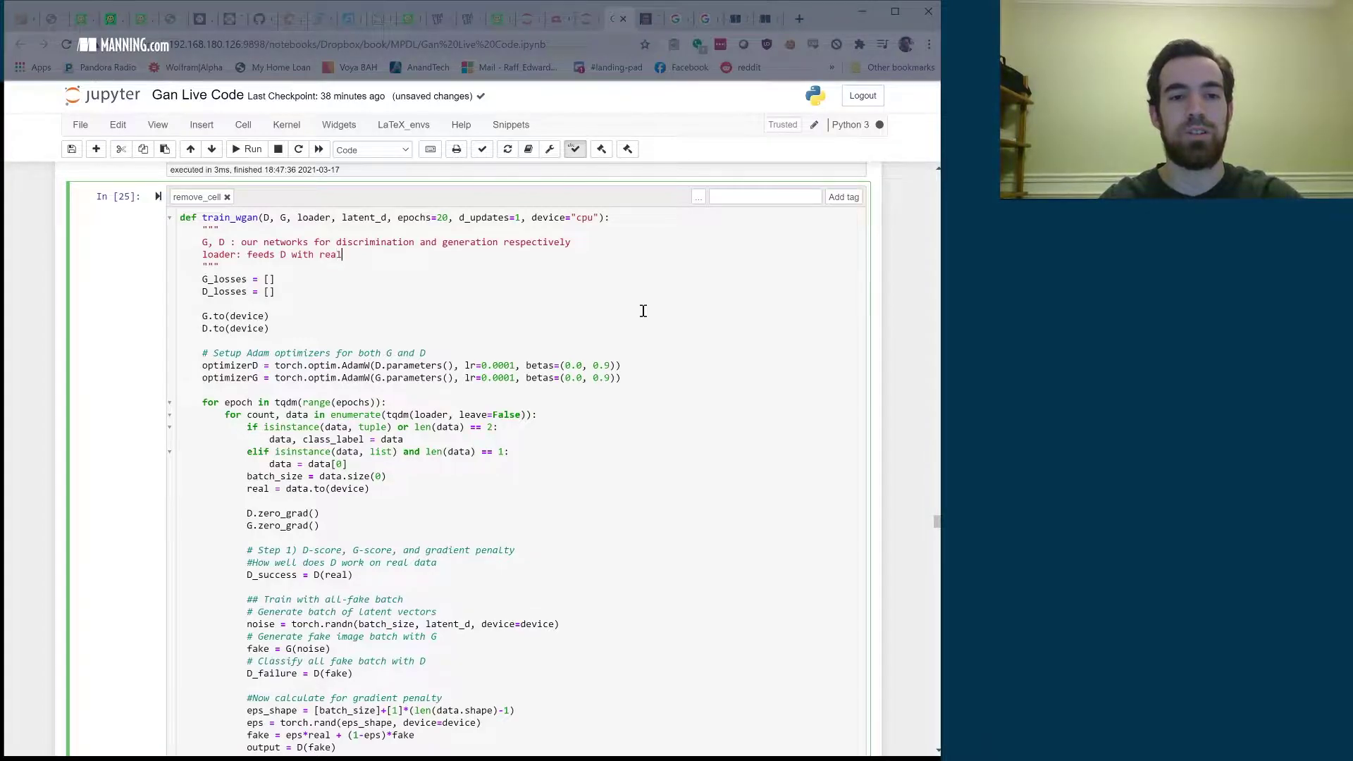
{"action": "type", "text": " data"}
{"action": "key", "text": "Return"}
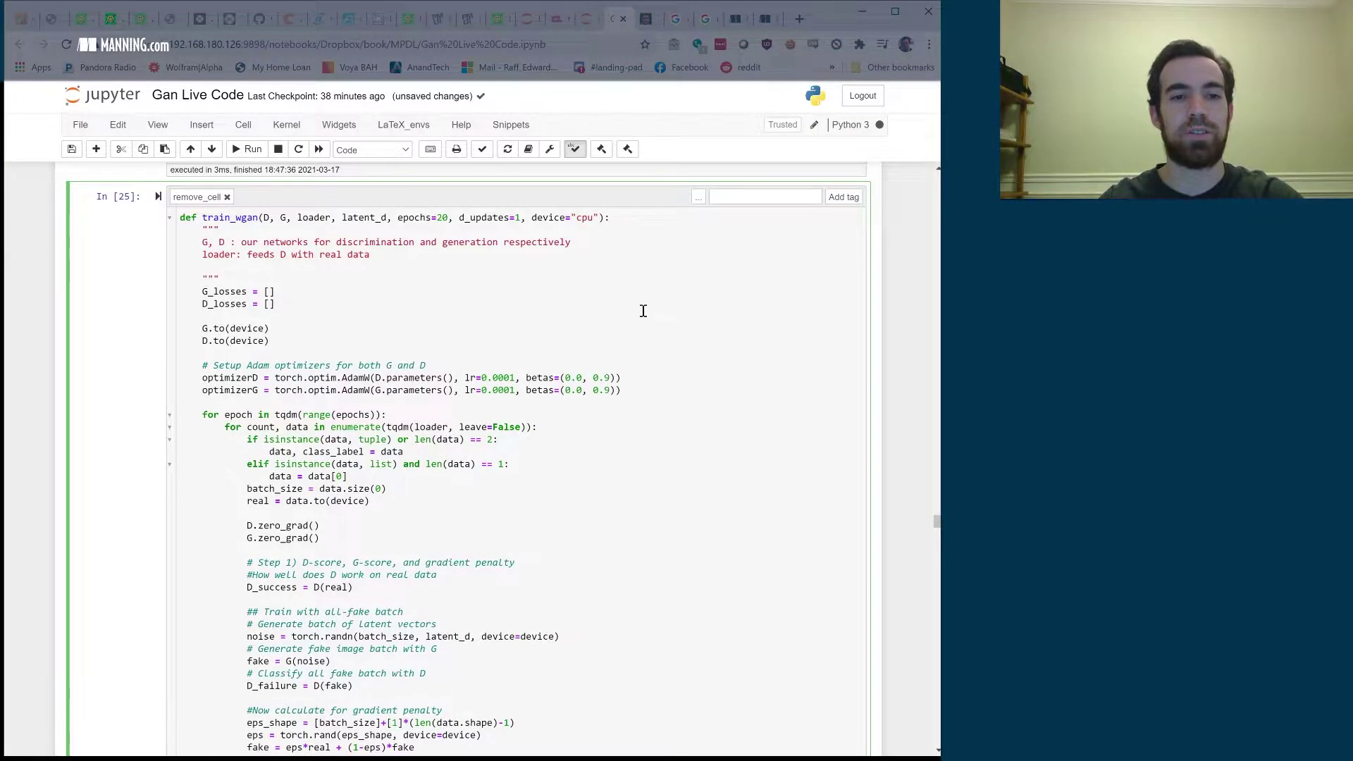
{"action": "type", "text": "latend_d: "}
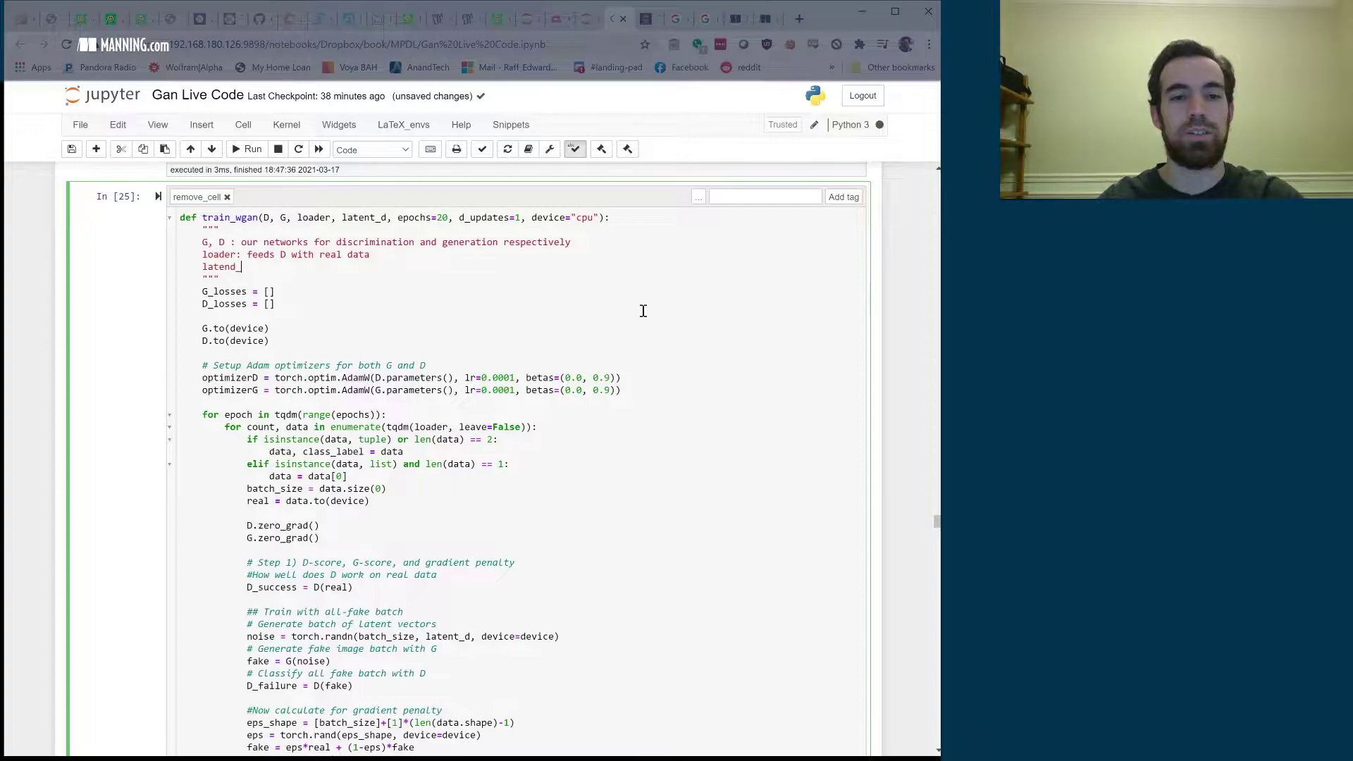
{"action": "type", "text": "jsut how"}
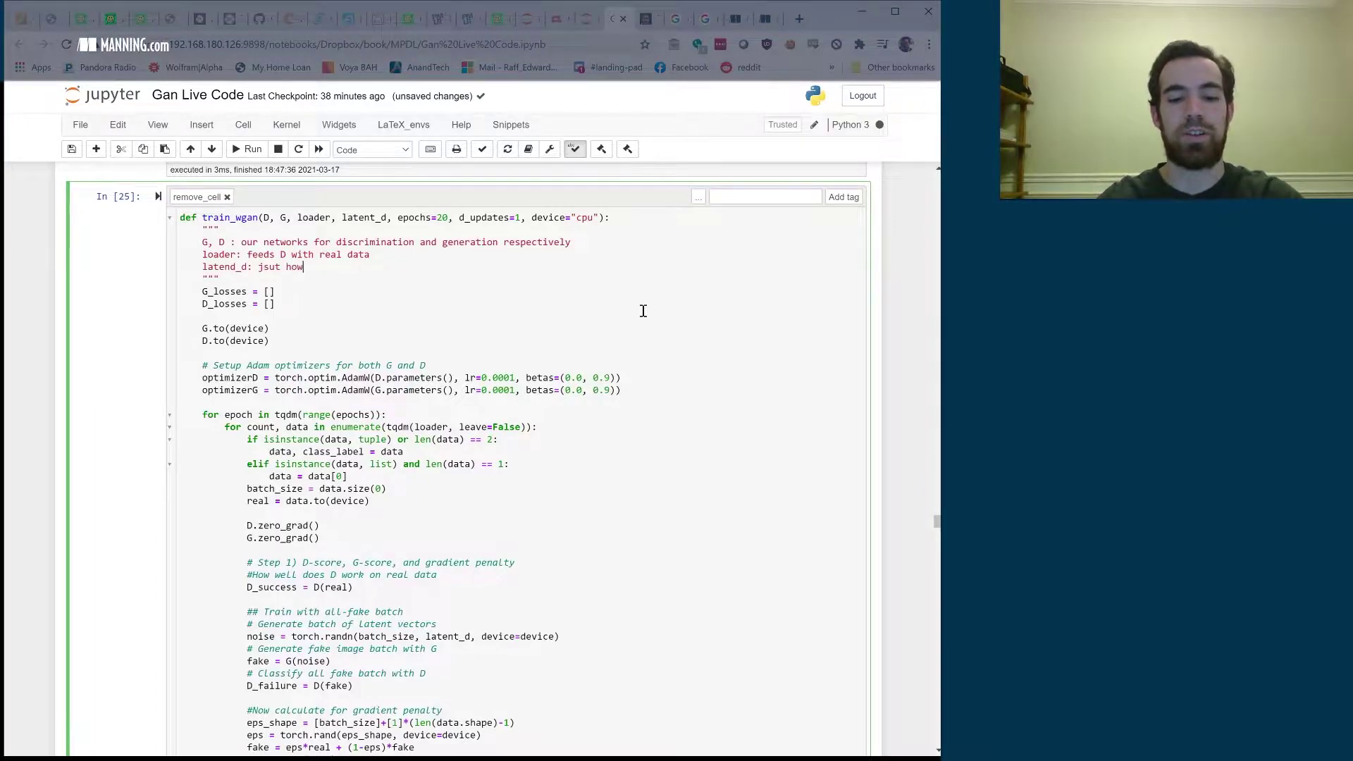
{"action": "type", "text": " many randomin"}
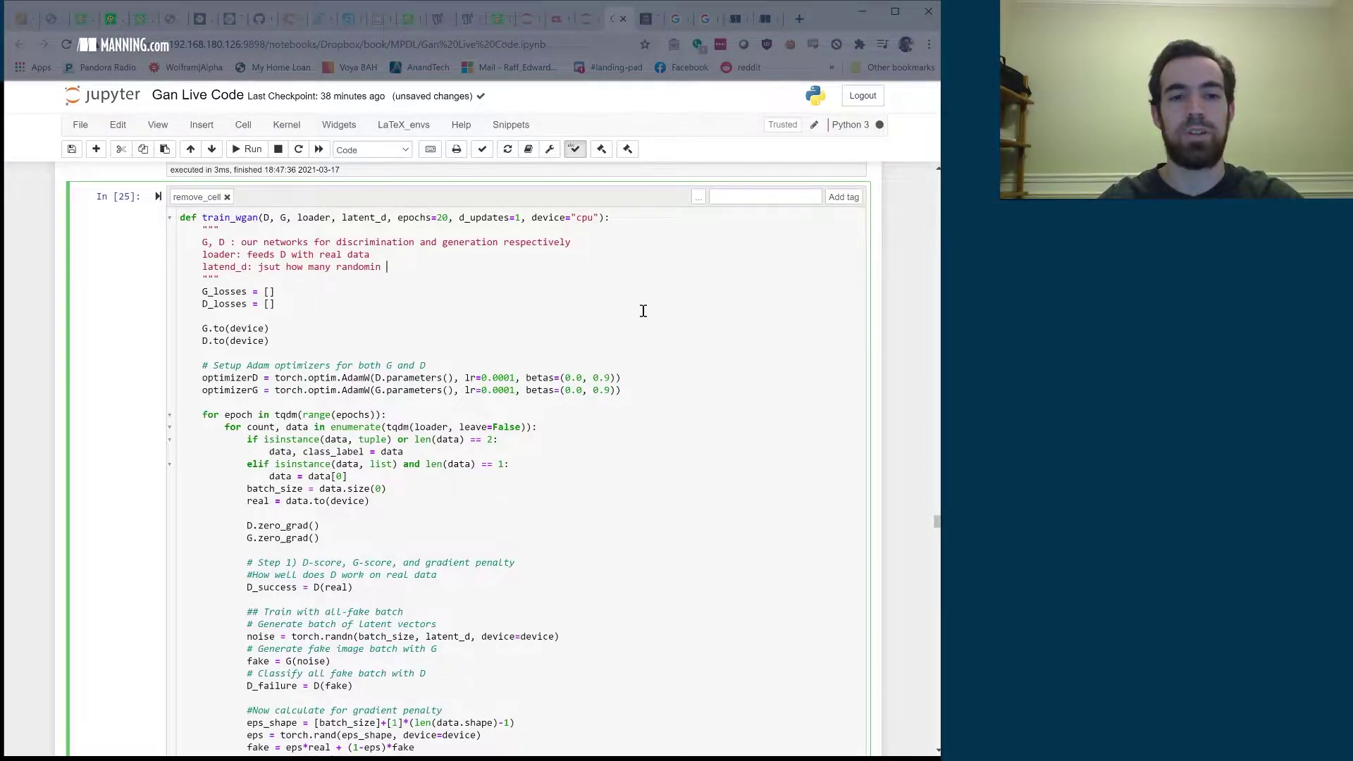
{"action": "type", "text": "t"}
{"action": "key", "text": "BackSpace"}
{"action": "key", "text": "BackSpace"}
{"action": "key", "text": "BackSpace"}
{"action": "key", "text": "BackSpace"}
{"action": "key", "text": "BackSpace"}
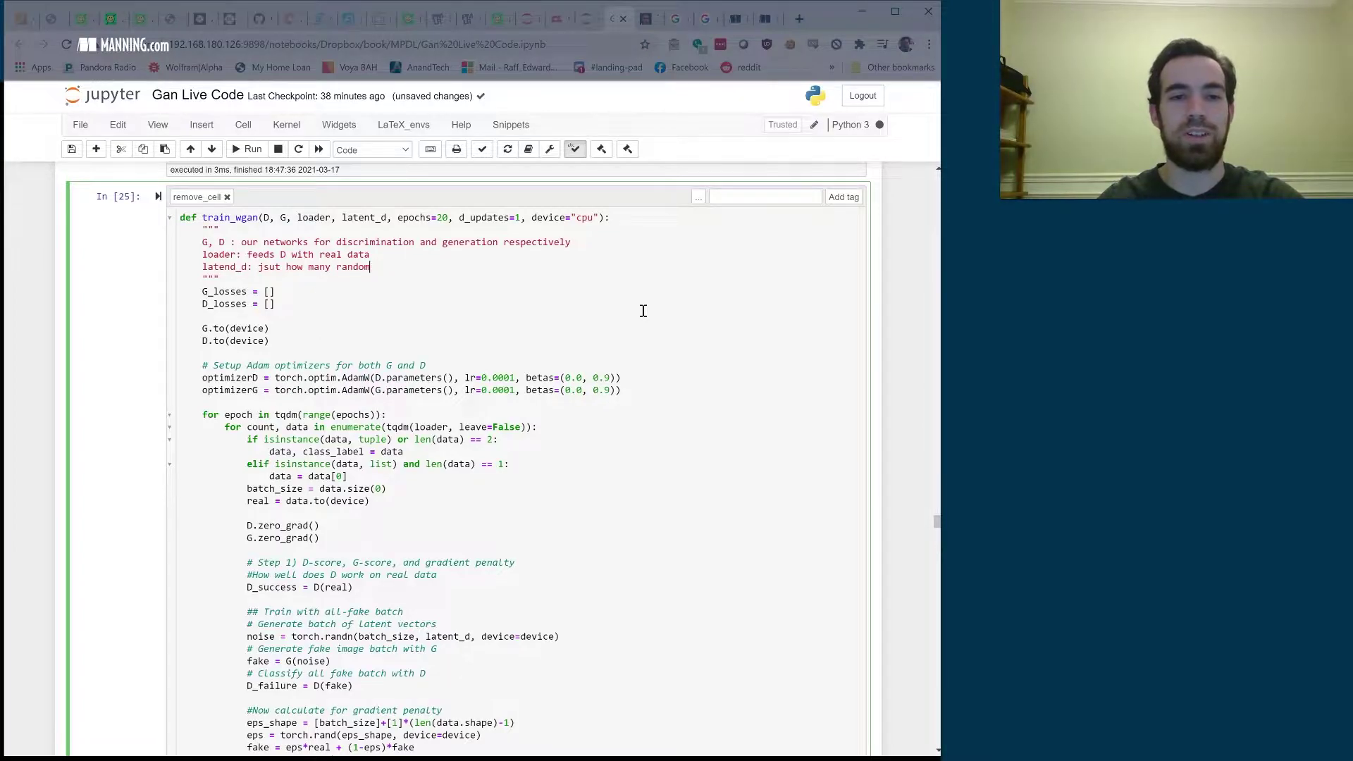
{"action": "type", "text": " values are given to G"}
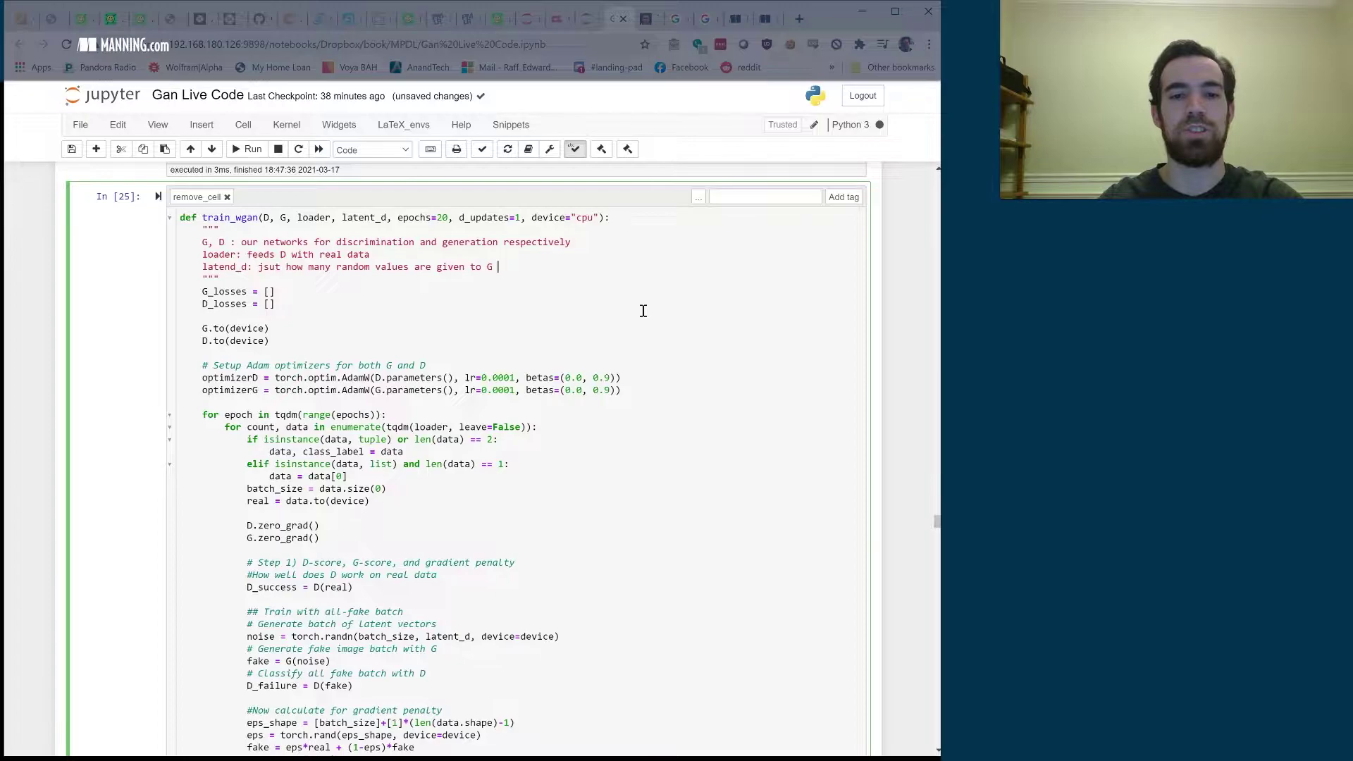
{"action": "type", "text": " to try and"}
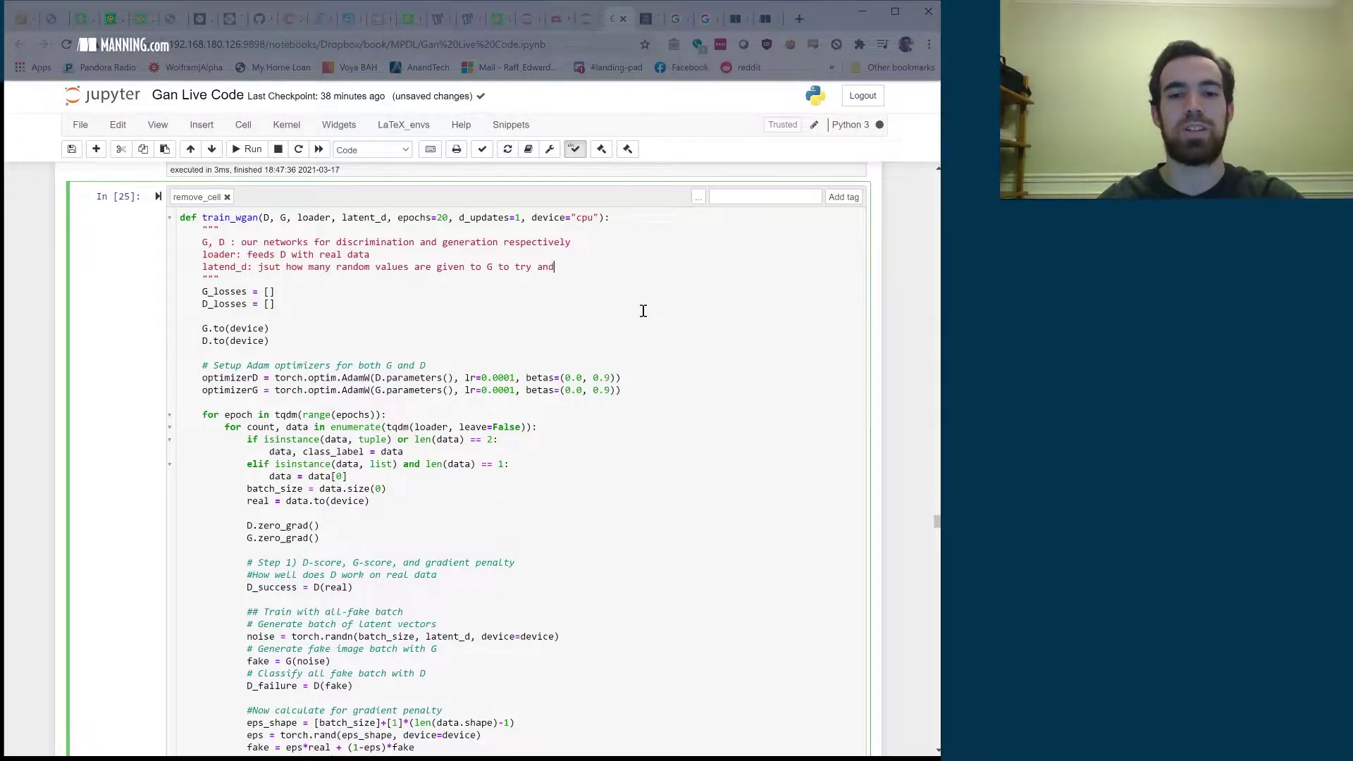
{"action": "type", "text": " make something look"}
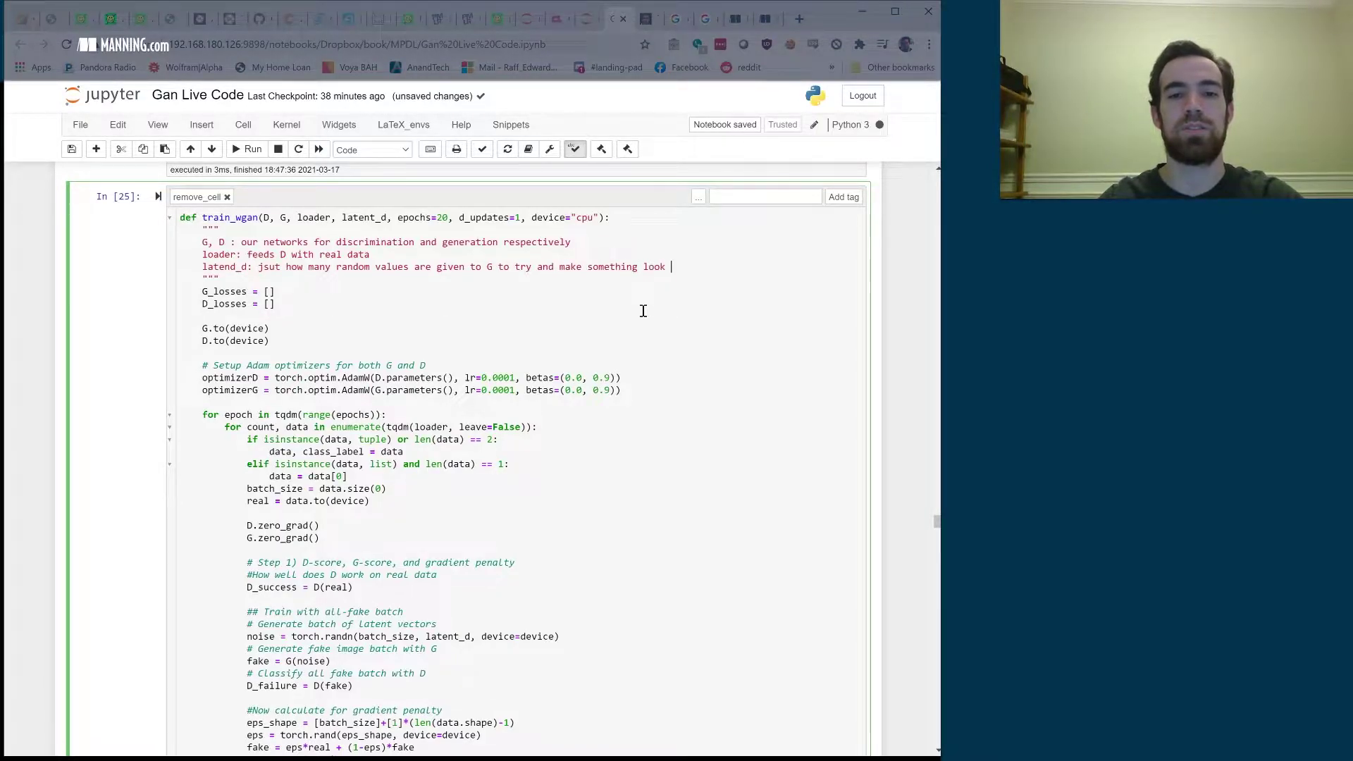
{"action": "type", "text": "realy"}
{"action": "key", "text": "Return"}
{"action": "type", "text": "epoch"}
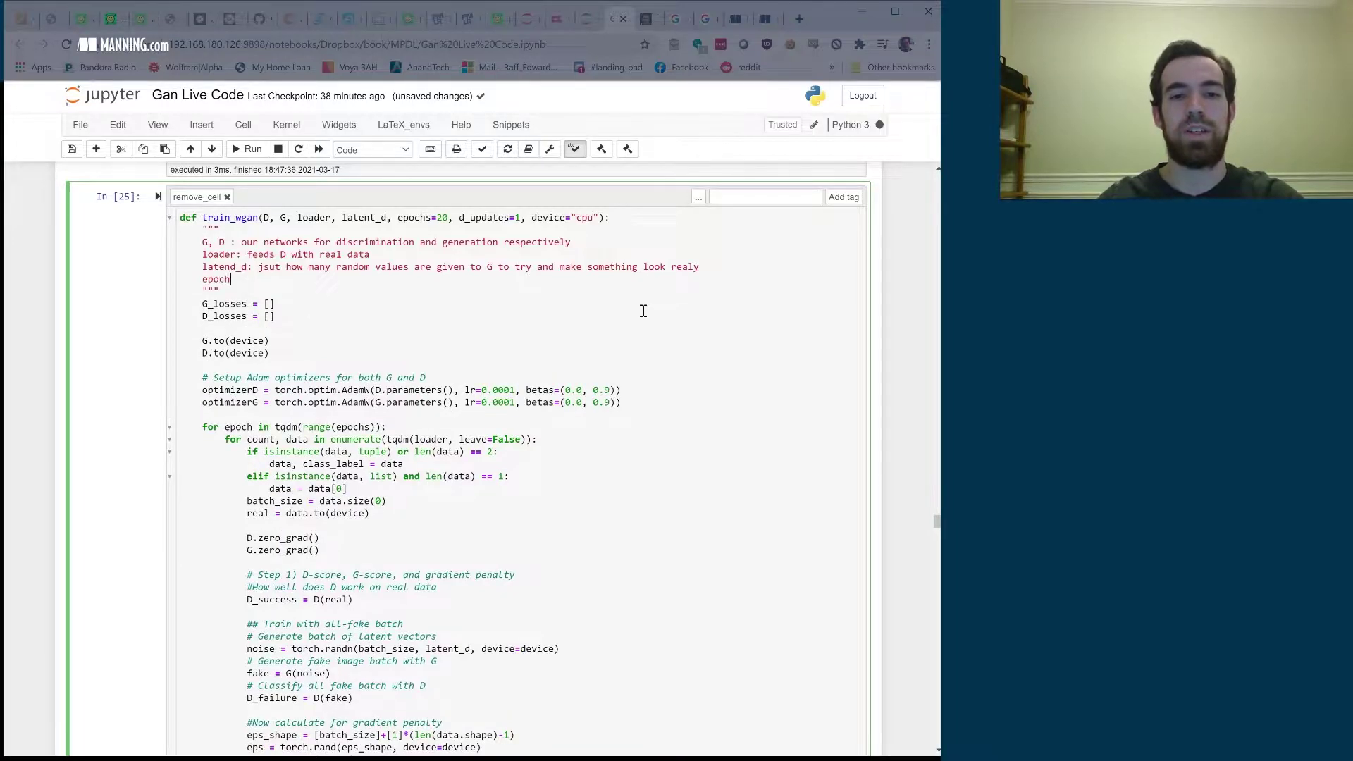
{"action": "type", "text": "s: how many"}
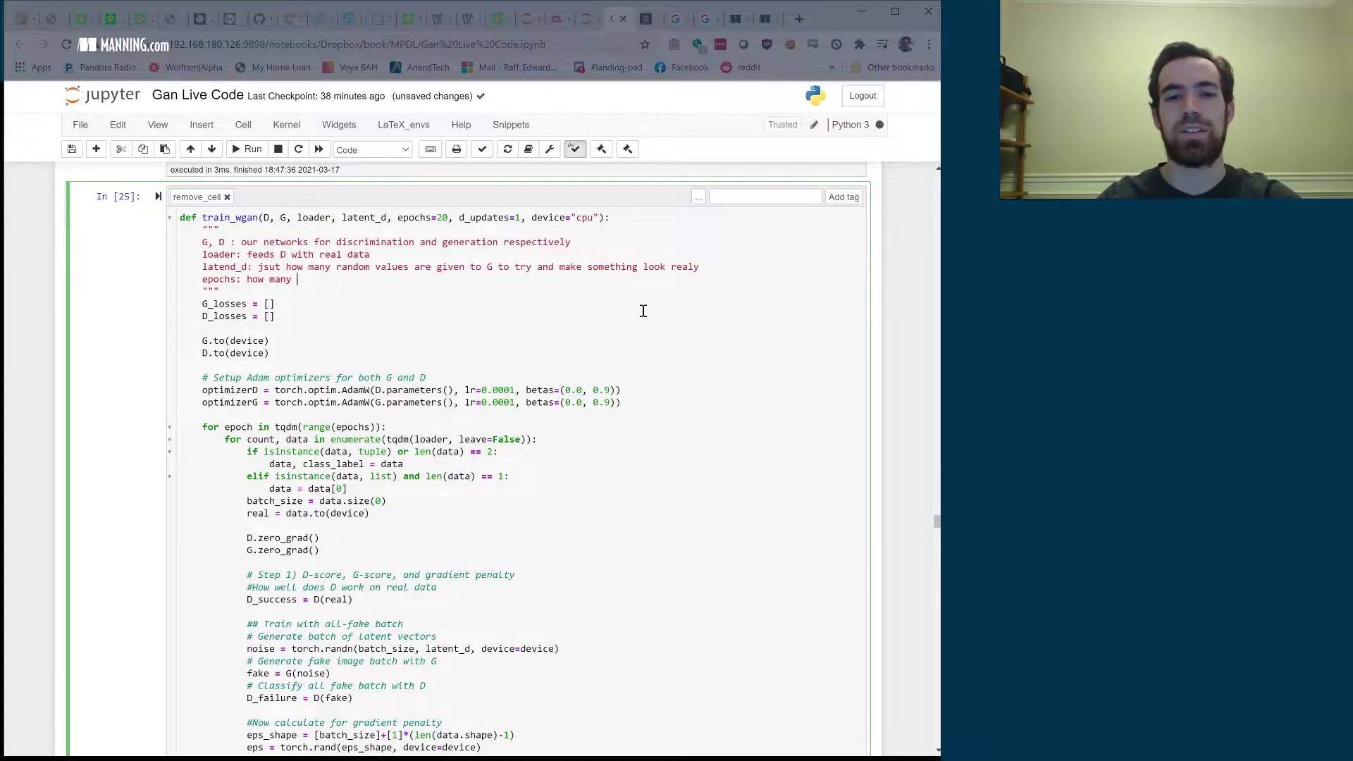
{"action": "type", "text": "times do we go"}
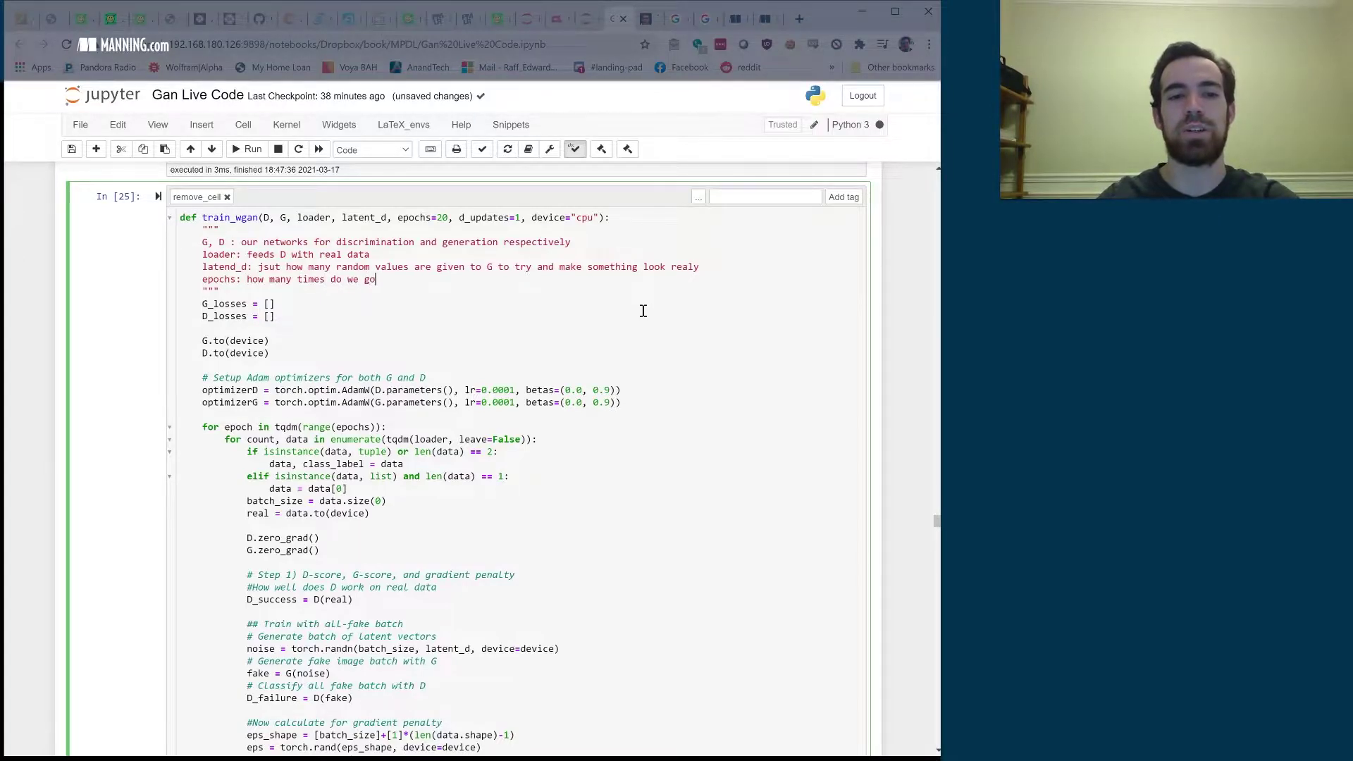
{"action": "type", "text": " through all the "}
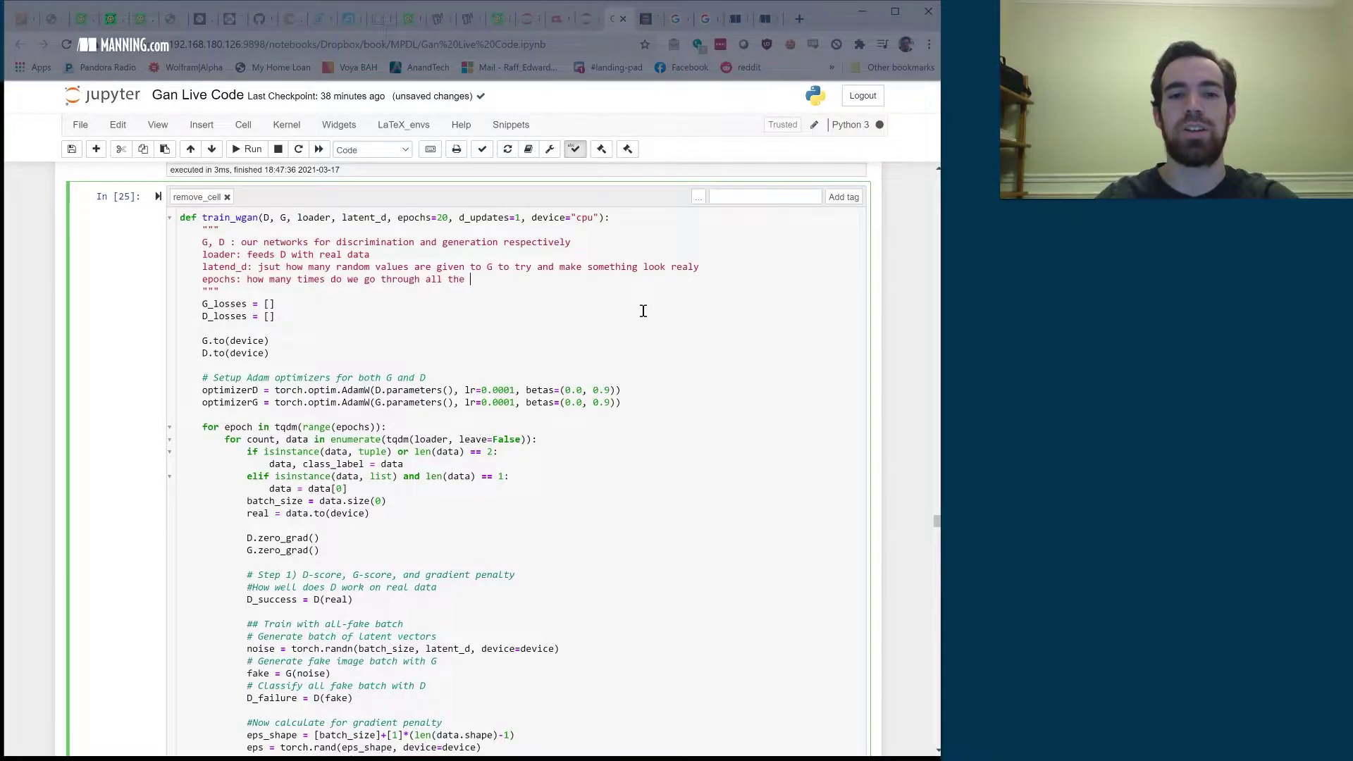
{"action": "type", "text": "data."}
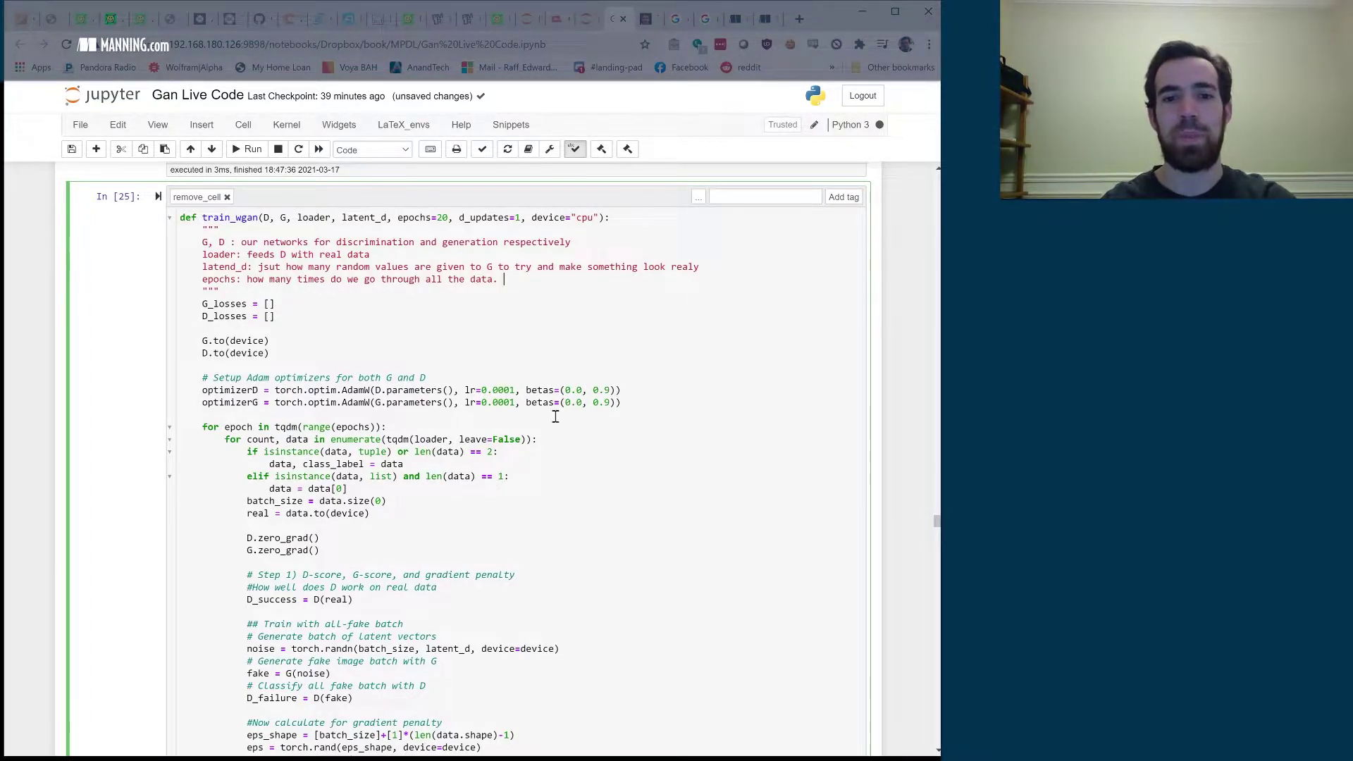
{"action": "double_click", "coordinate": [546, 218]}
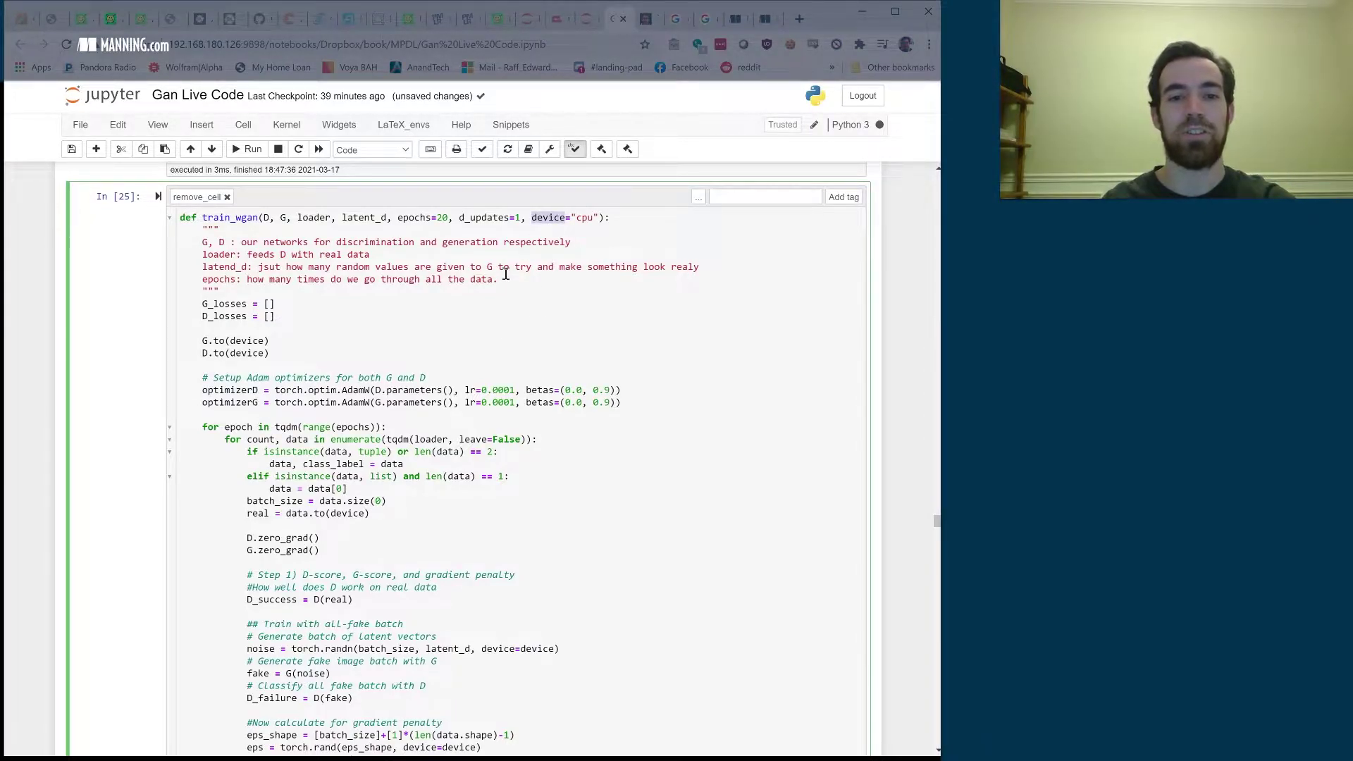
{"action": "left_click", "coordinate": [560, 294]}
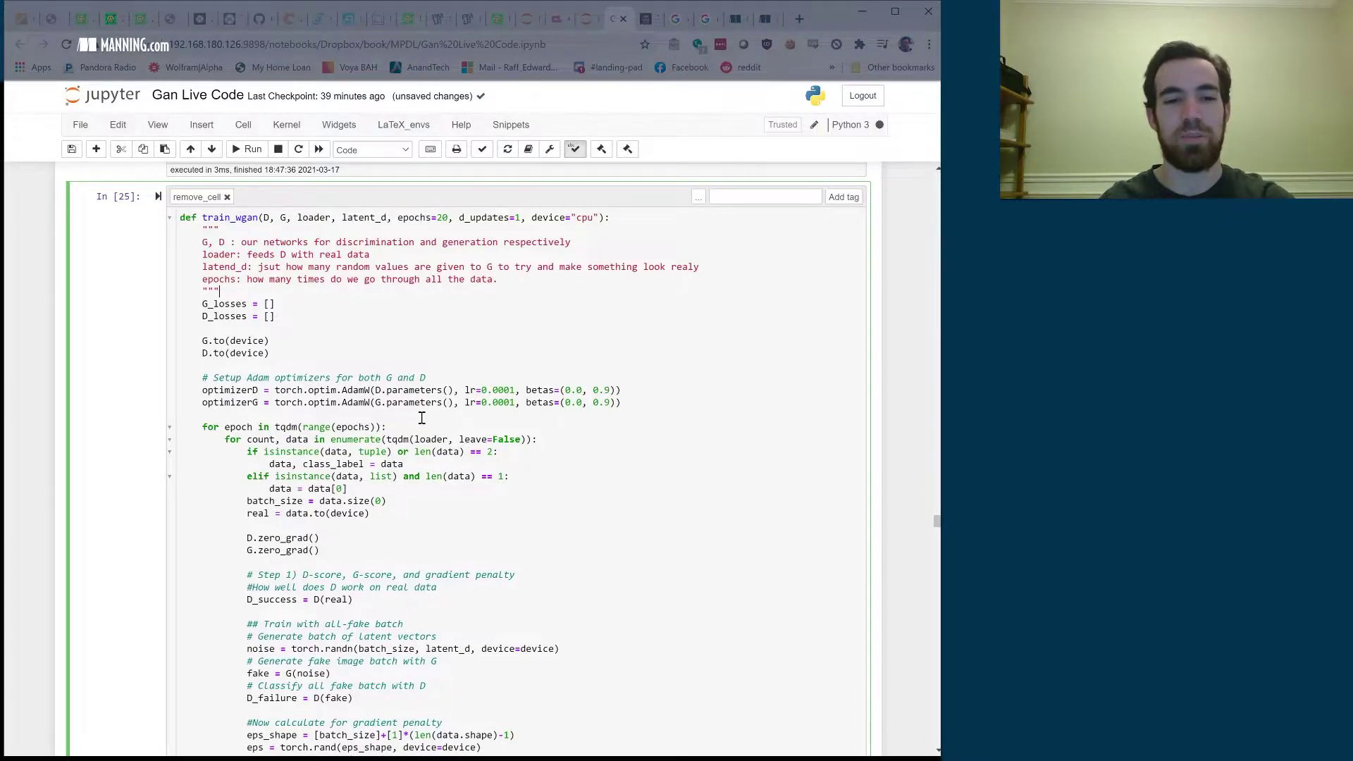
{"action": "scroll", "coordinate": [421, 418], "scroll_direction": "down", "scroll_amount": 3}
{"action": "scroll", "coordinate": [420, 419], "scroll_direction": "up", "scroll_amount": 2}
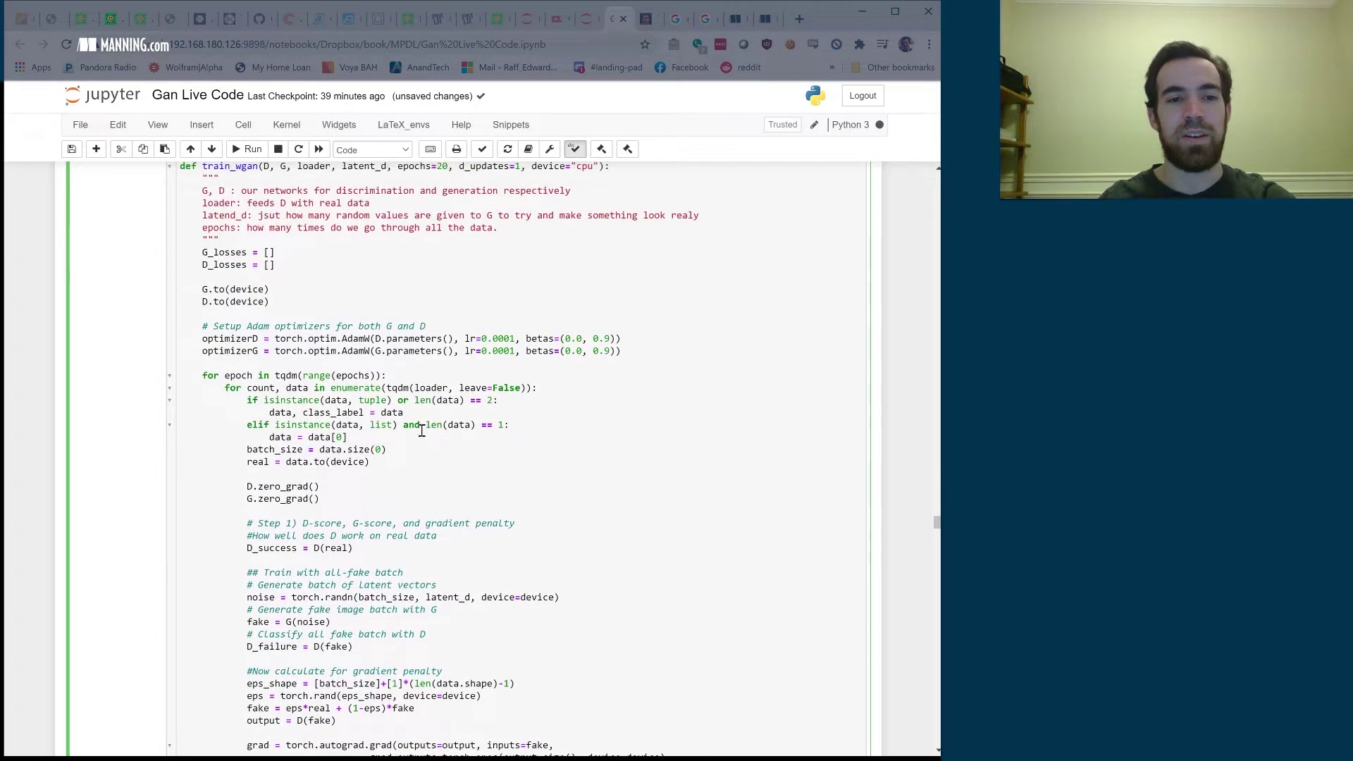
{"action": "left_click_drag", "start_coordinate": [202, 285], "coordinate": [269, 302]}
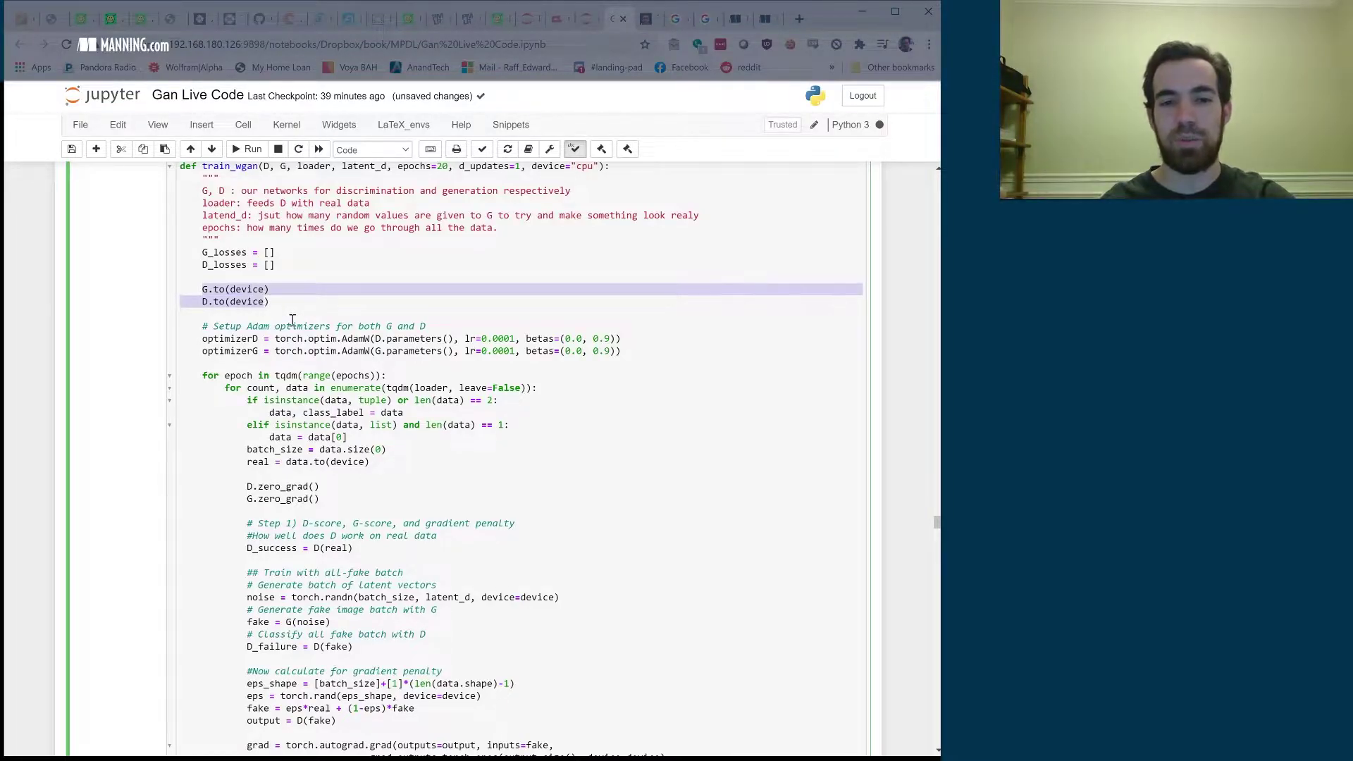
{"action": "double_click", "coordinate": [222, 338]}
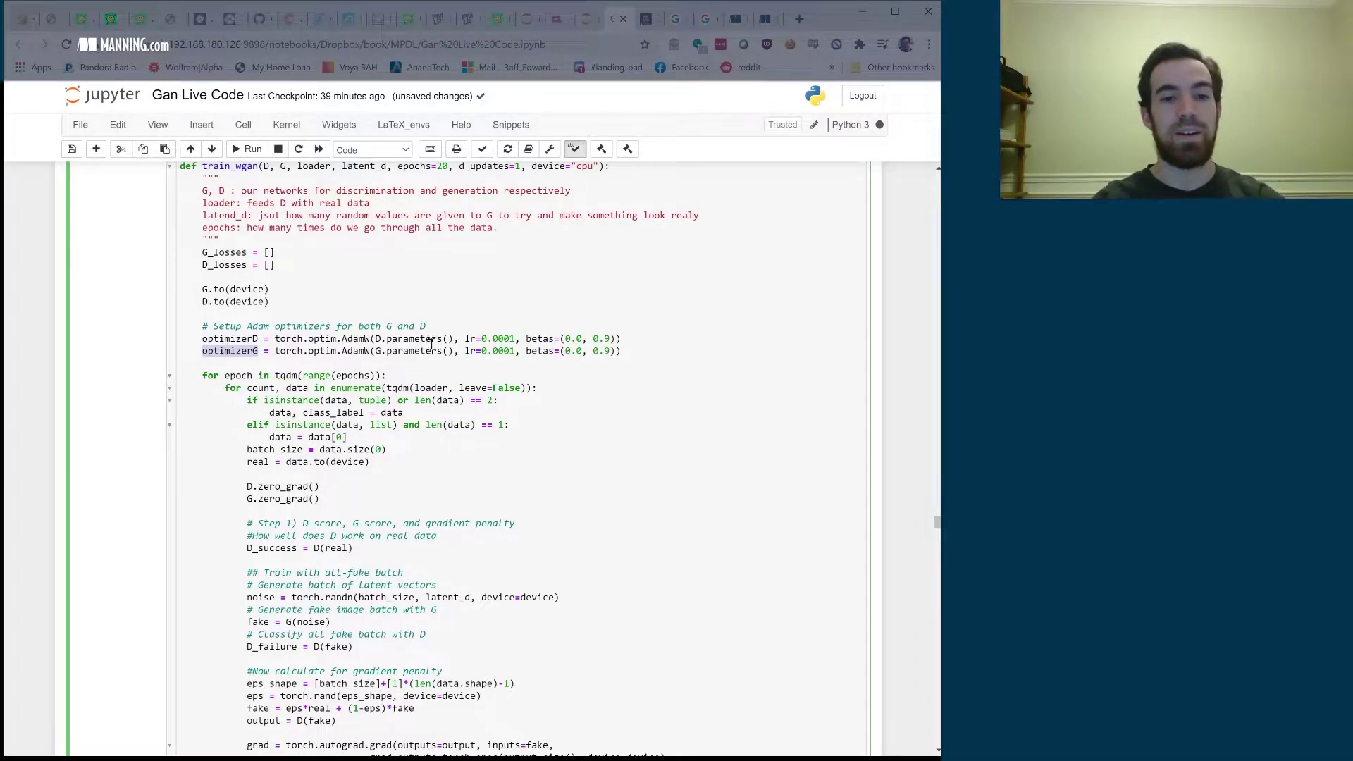
{"action": "left_click", "coordinate": [376, 338]}
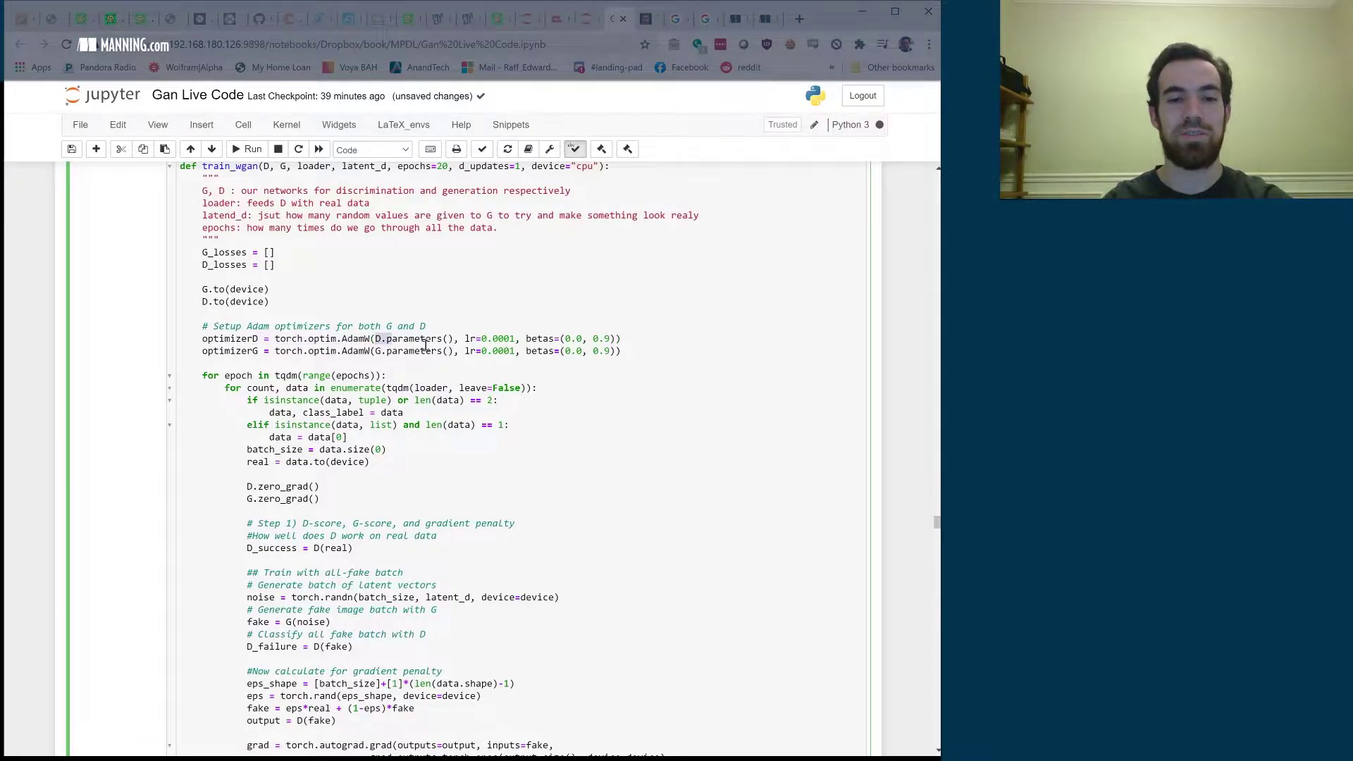
{"action": "left_click_drag", "start_coordinate": [375, 339], "coordinate": [449, 339]}
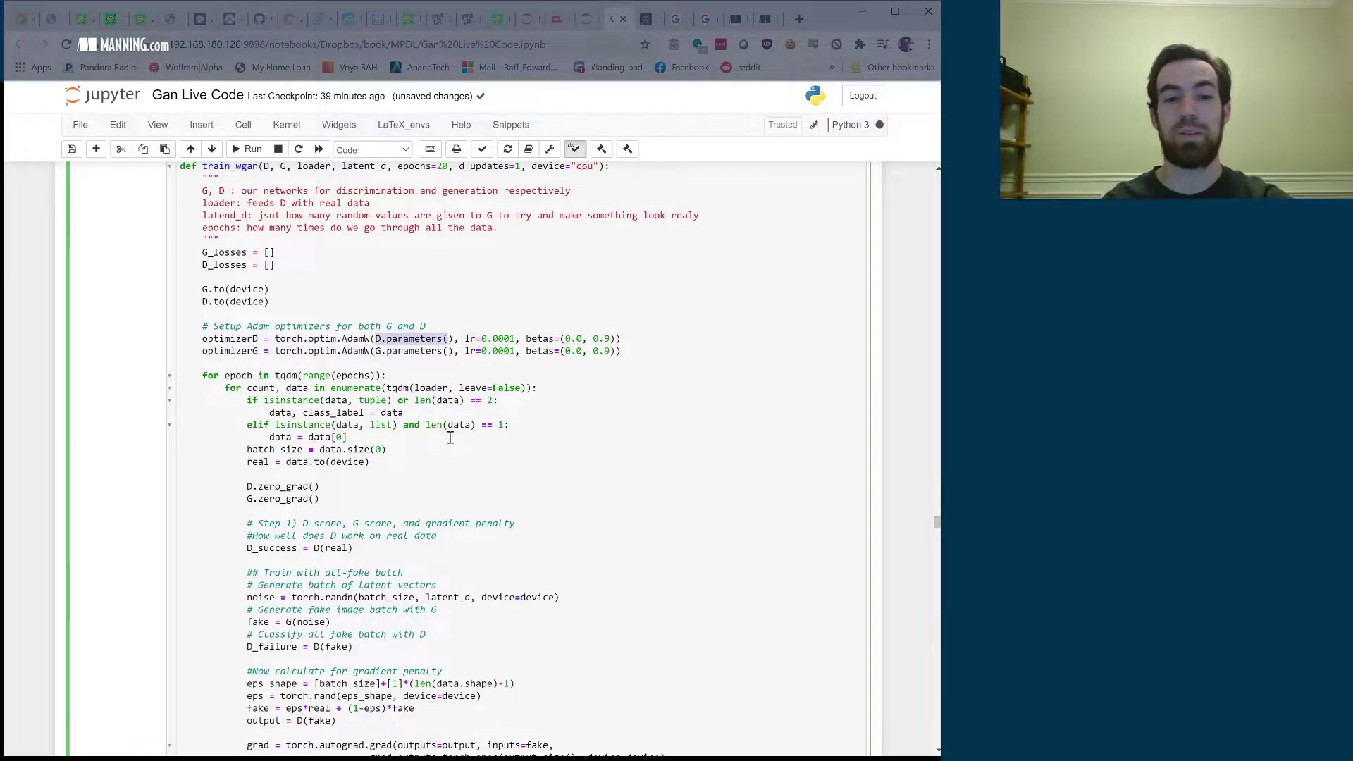
{"action": "double_click", "coordinate": [231, 351]}
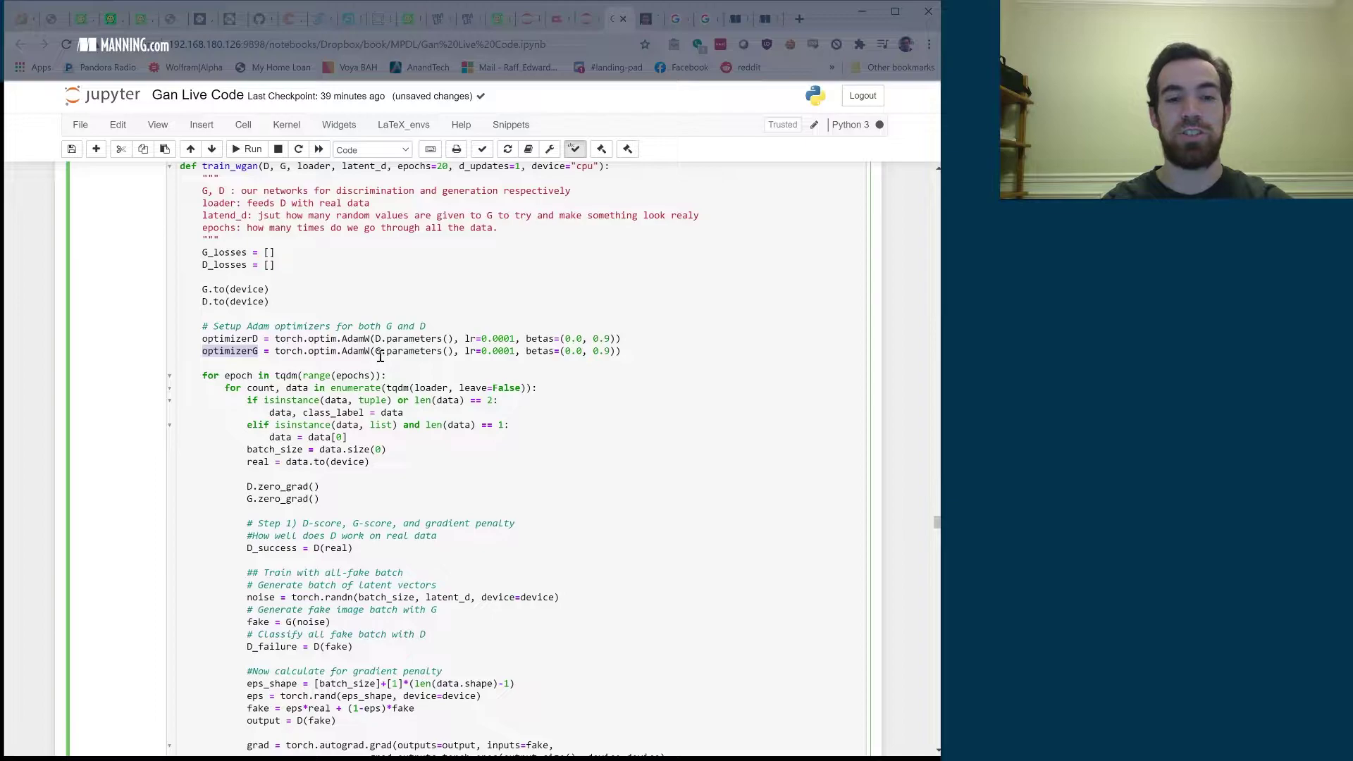
{"action": "left_click_drag", "start_coordinate": [375, 351], "coordinate": [405, 353]}
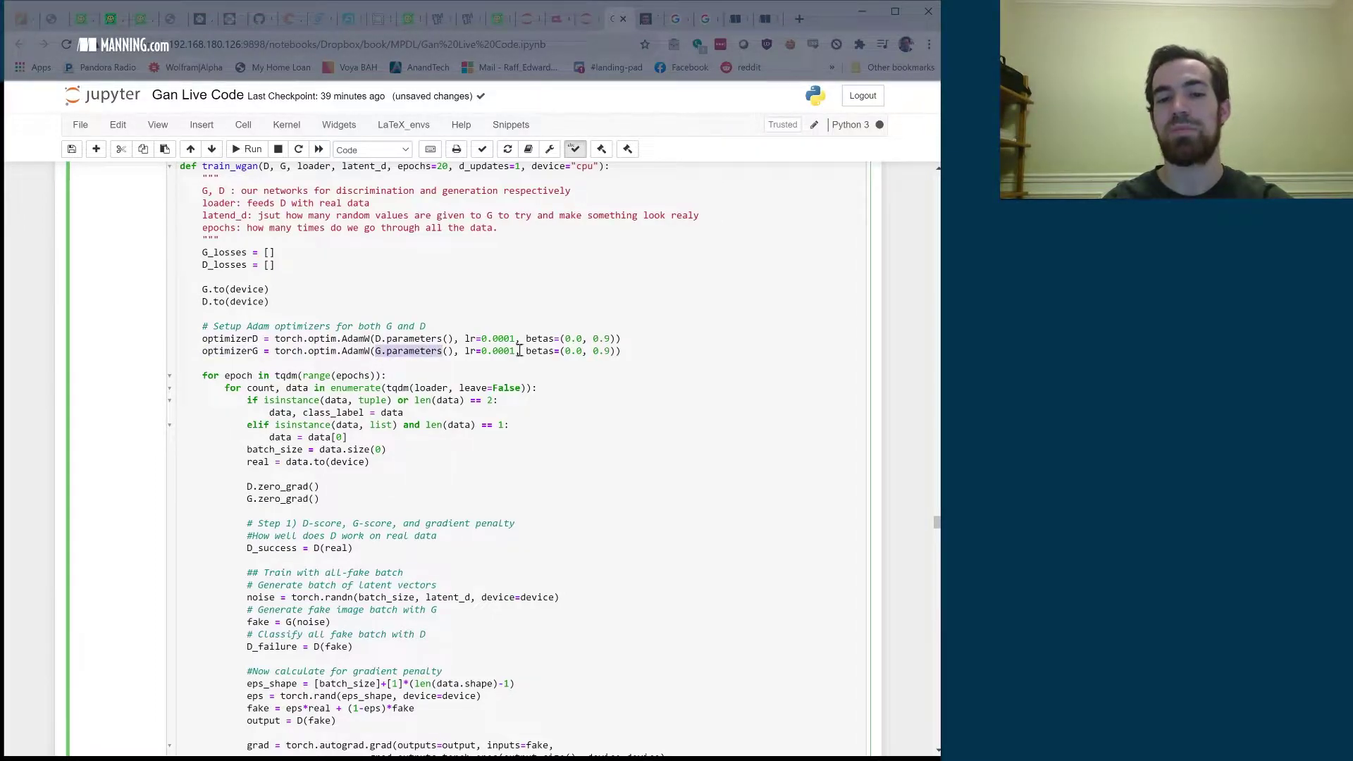
{"action": "left_click_drag", "start_coordinate": [466, 338], "coordinate": [617, 338]}
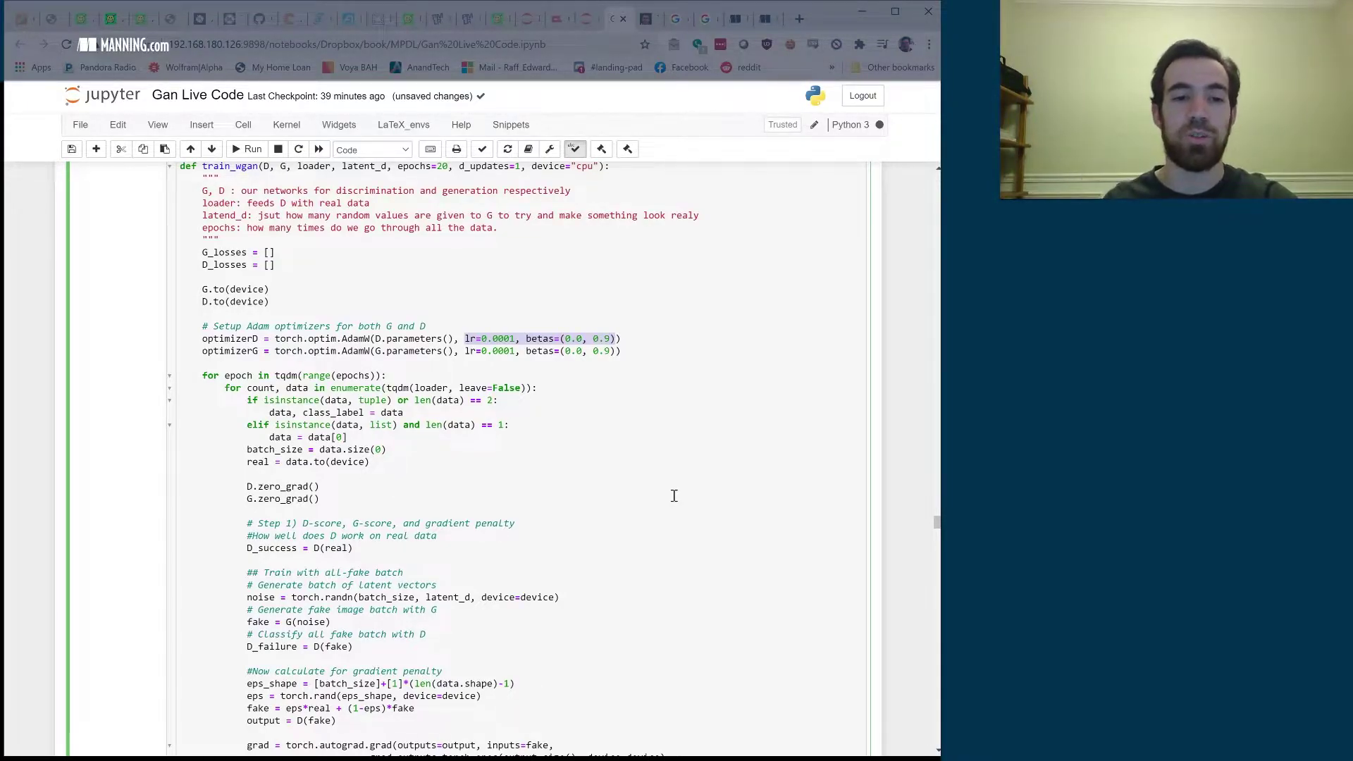
{"action": "scroll", "coordinate": [720, 467], "scroll_direction": "down", "scroll_amount": 3}
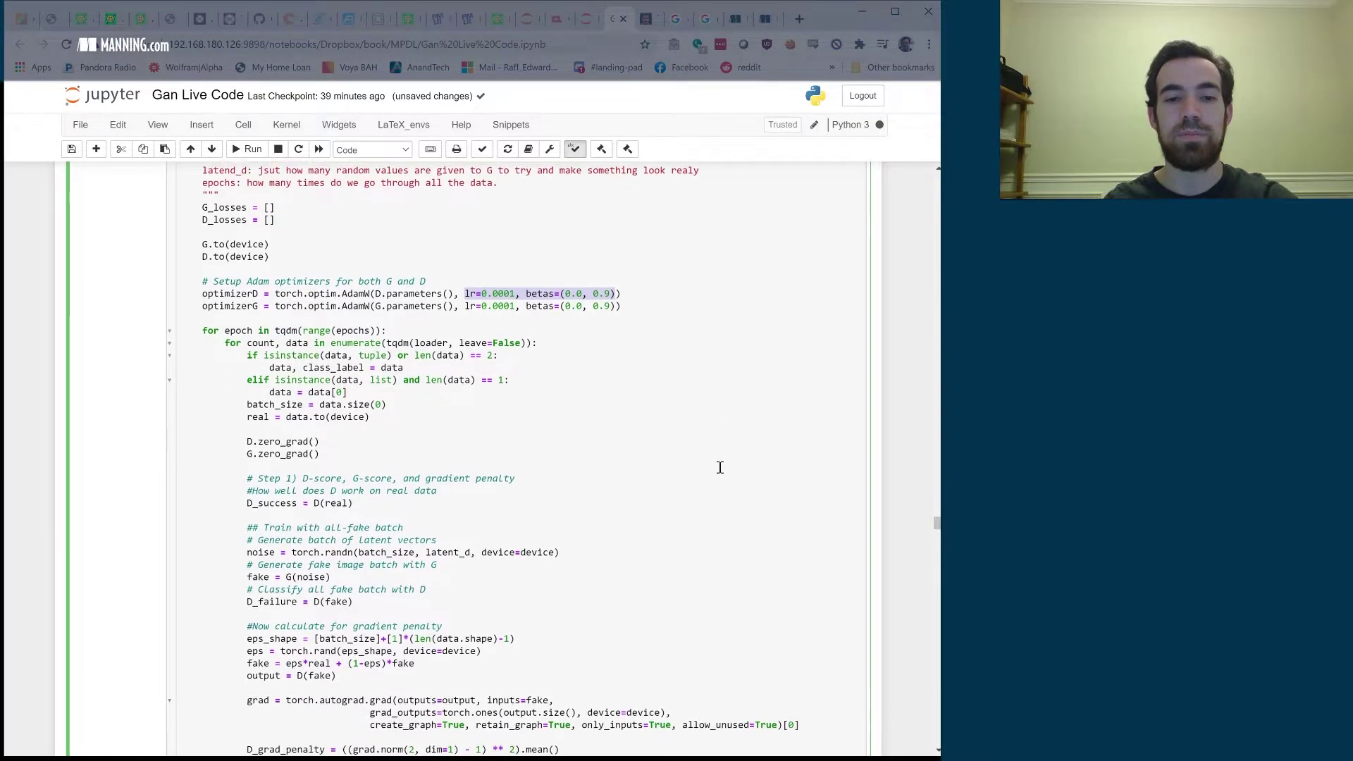
{"action": "scroll", "coordinate": [720, 467], "scroll_direction": "down", "scroll_amount": 2}
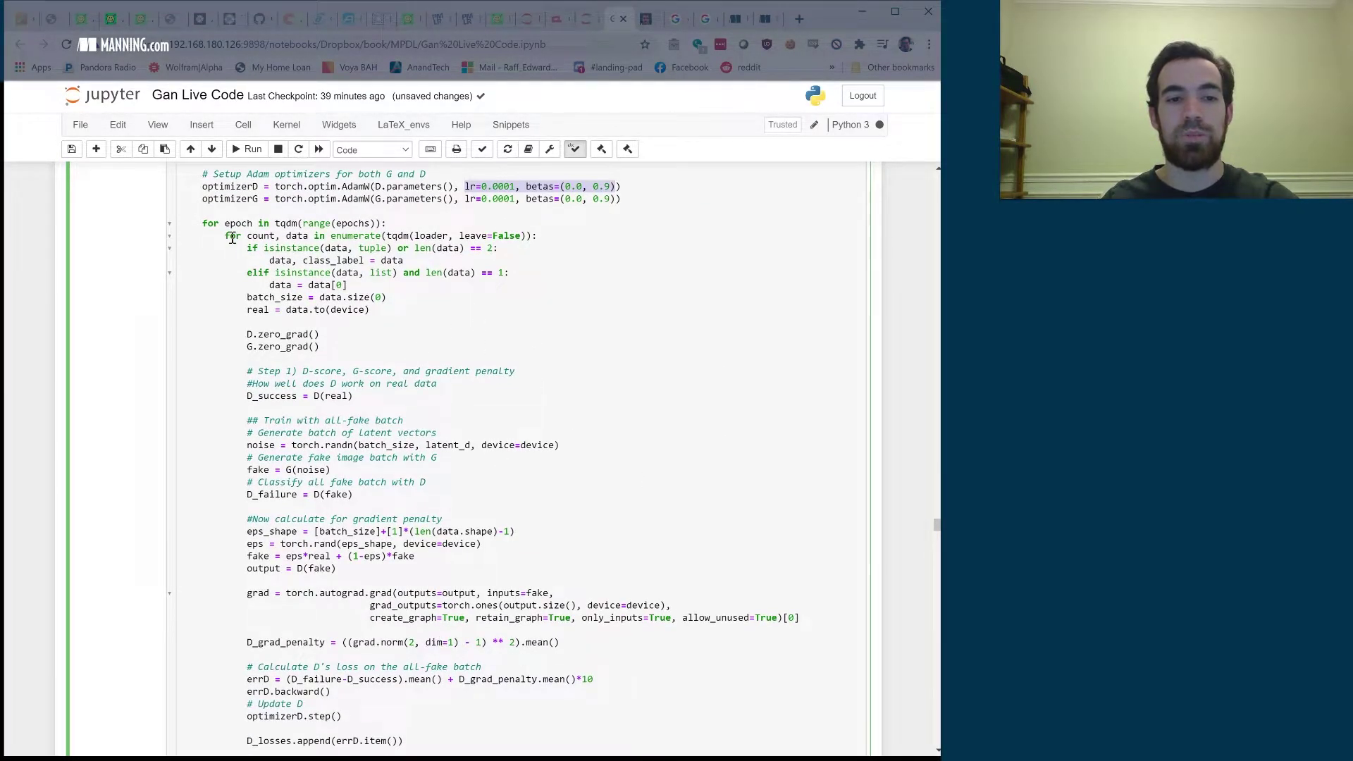
{"action": "left_click_drag", "start_coordinate": [224, 235], "coordinate": [535, 235]}
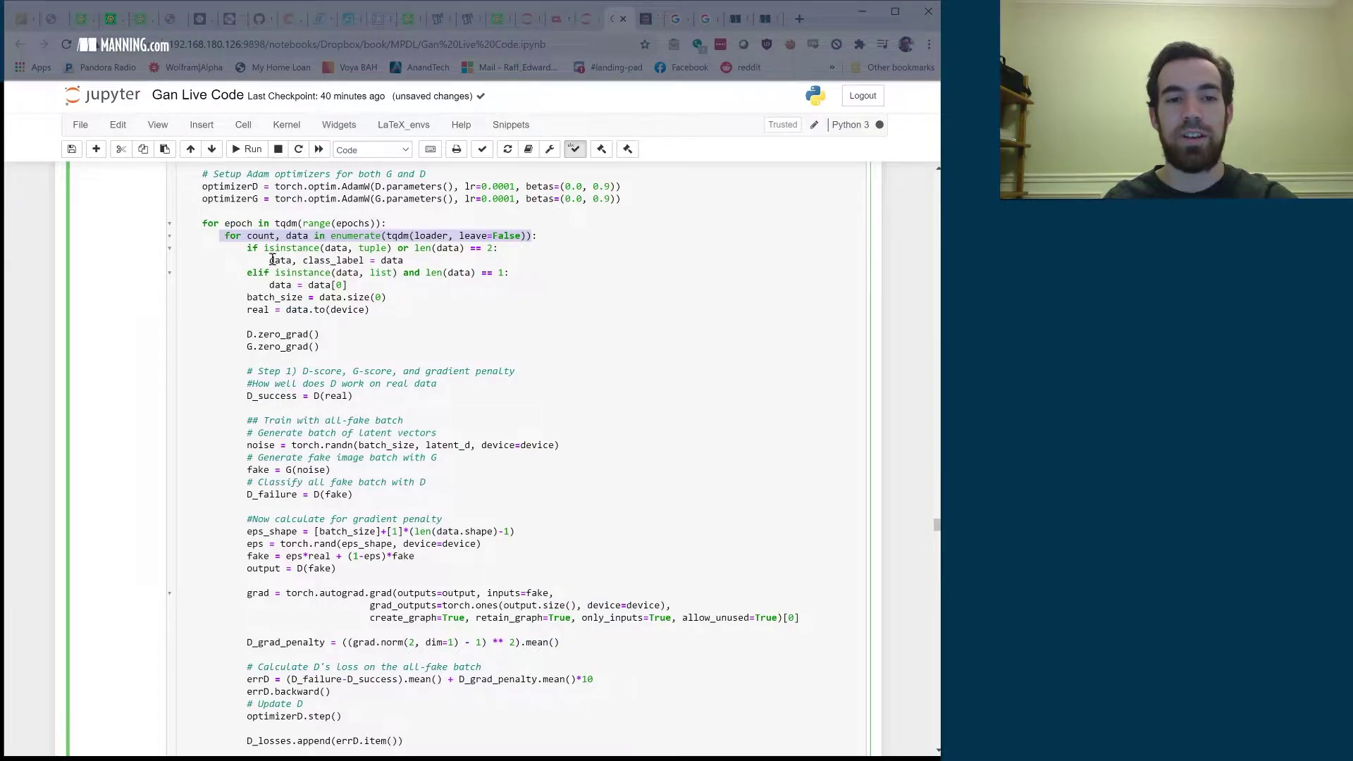
{"action": "left_click_drag", "start_coordinate": [247, 247], "coordinate": [404, 260]}
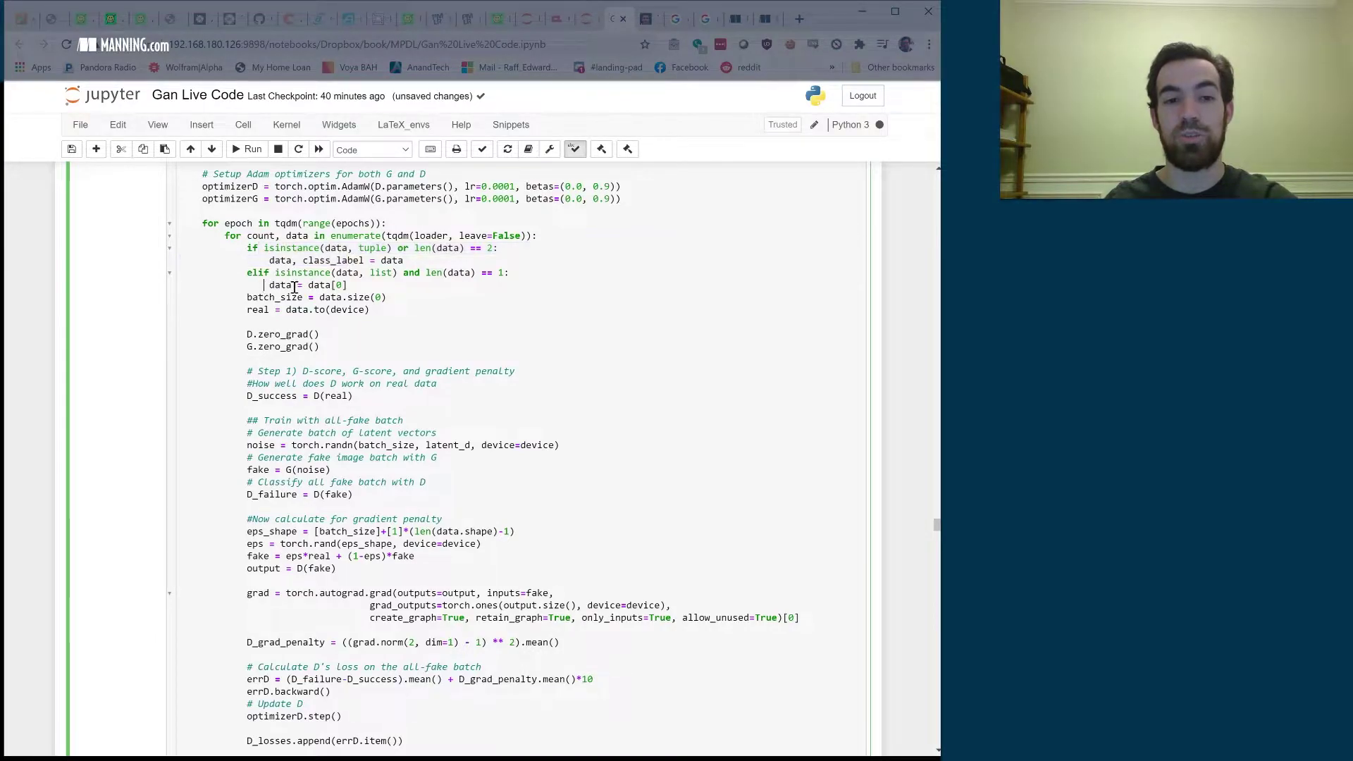
{"action": "left_click_drag", "start_coordinate": [268, 285], "coordinate": [327, 286]}
{"action": "left_click_drag", "start_coordinate": [265, 248], "coordinate": [338, 260]}
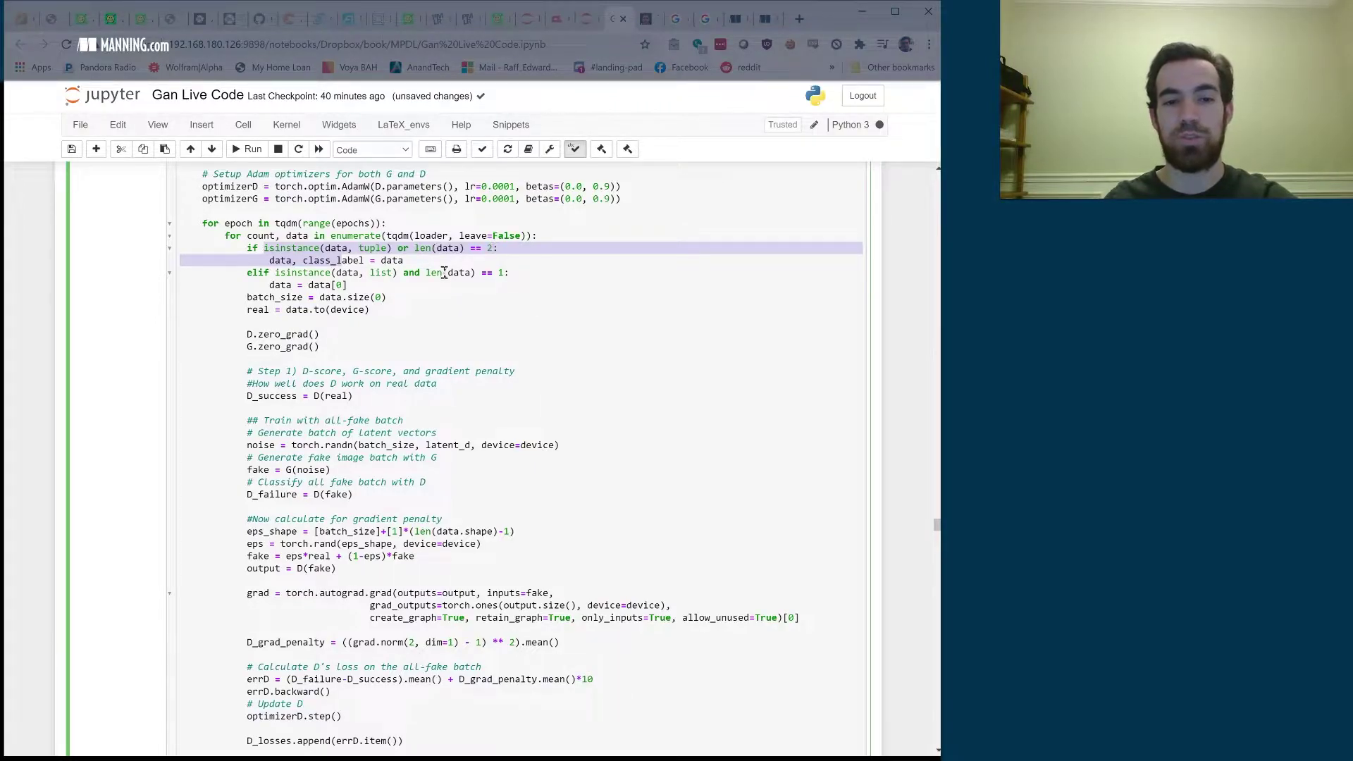
{"action": "left_click", "coordinate": [393, 260]}
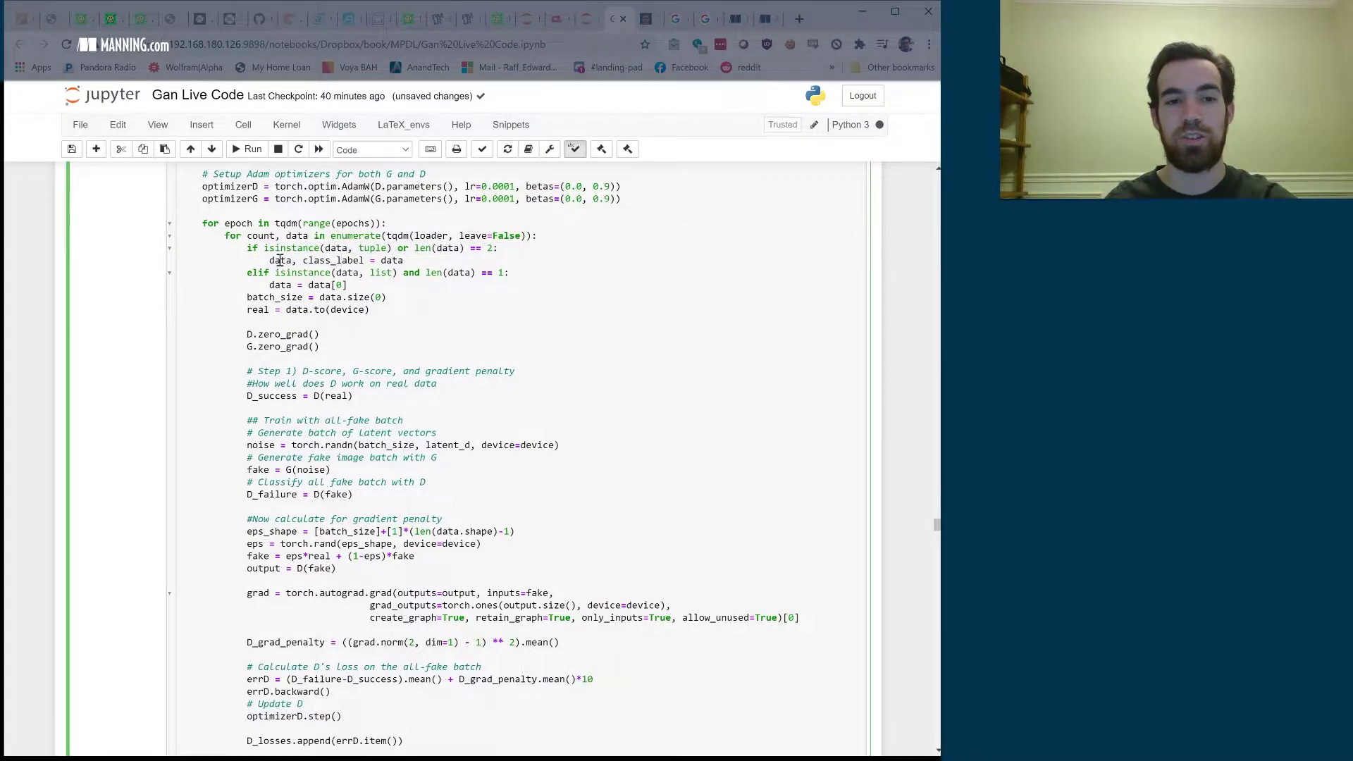
{"action": "double_click", "coordinate": [277, 260]}
{"action": "left_click", "coordinate": [340, 271]}
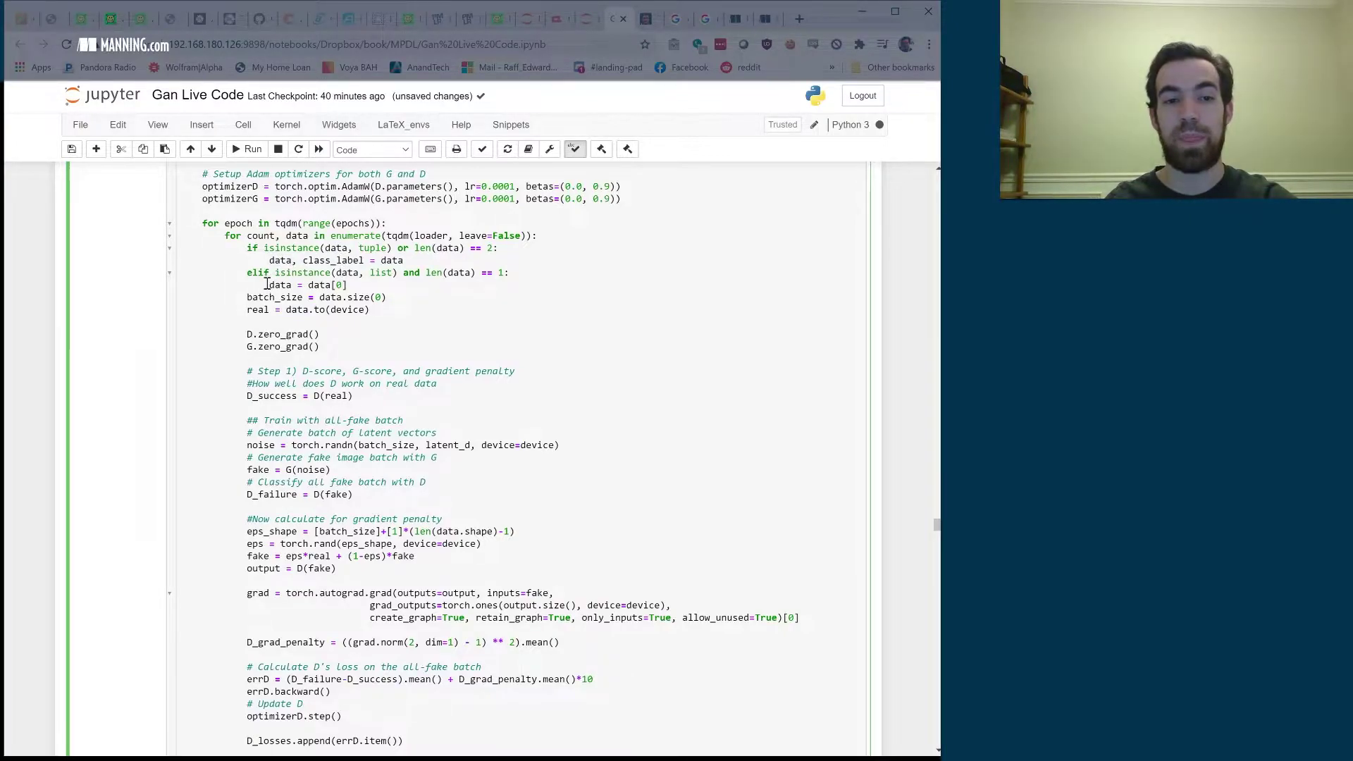
{"action": "left_click_drag", "start_coordinate": [266, 285], "coordinate": [347, 284]}
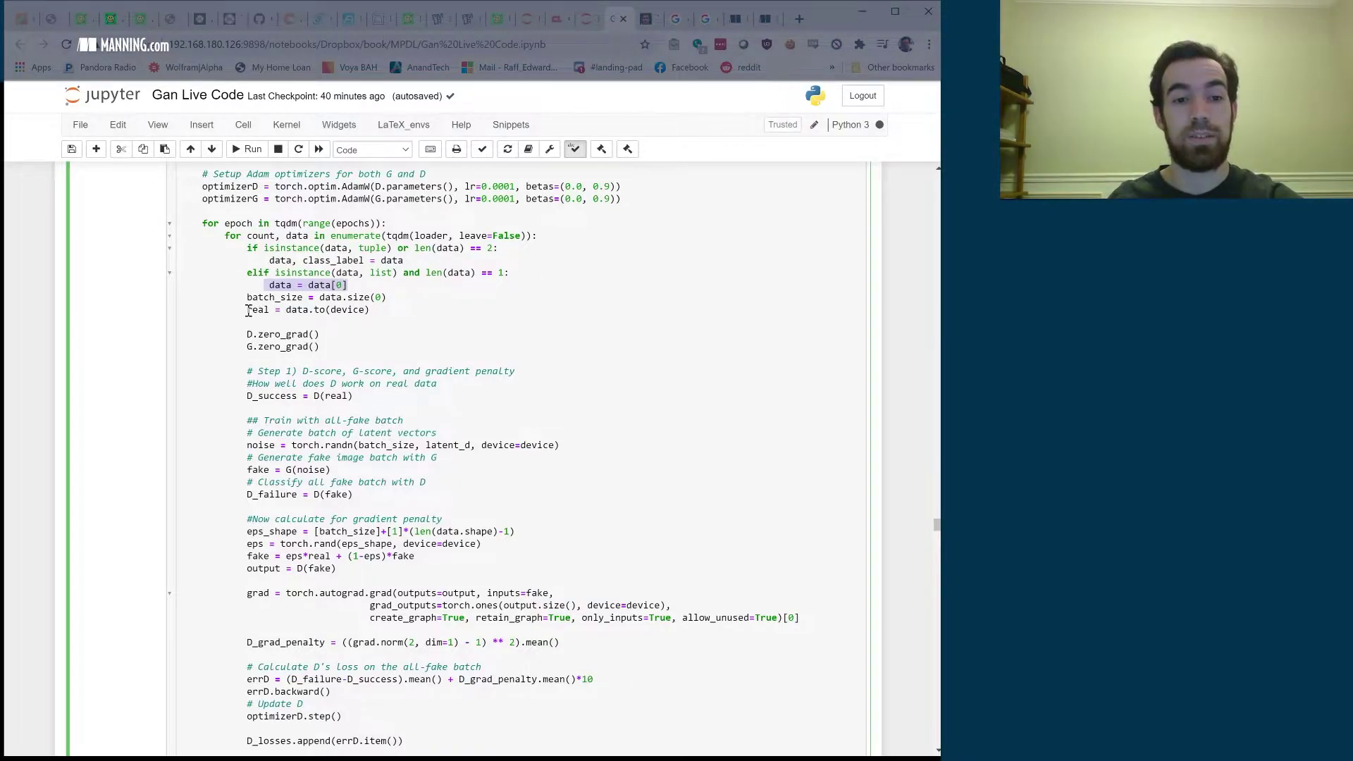
{"action": "left_click_drag", "start_coordinate": [247, 309], "coordinate": [371, 310]}
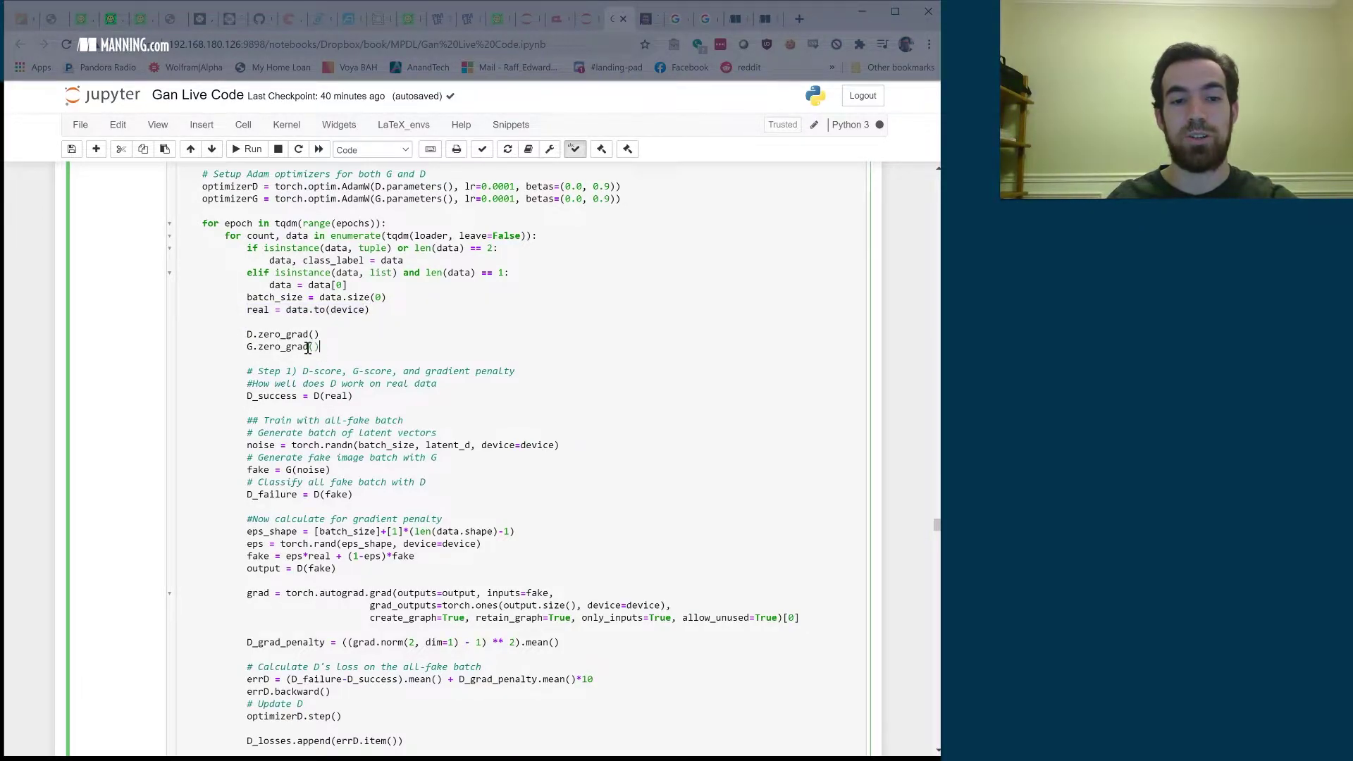
{"action": "left_click_drag", "start_coordinate": [320, 349], "coordinate": [226, 328]}
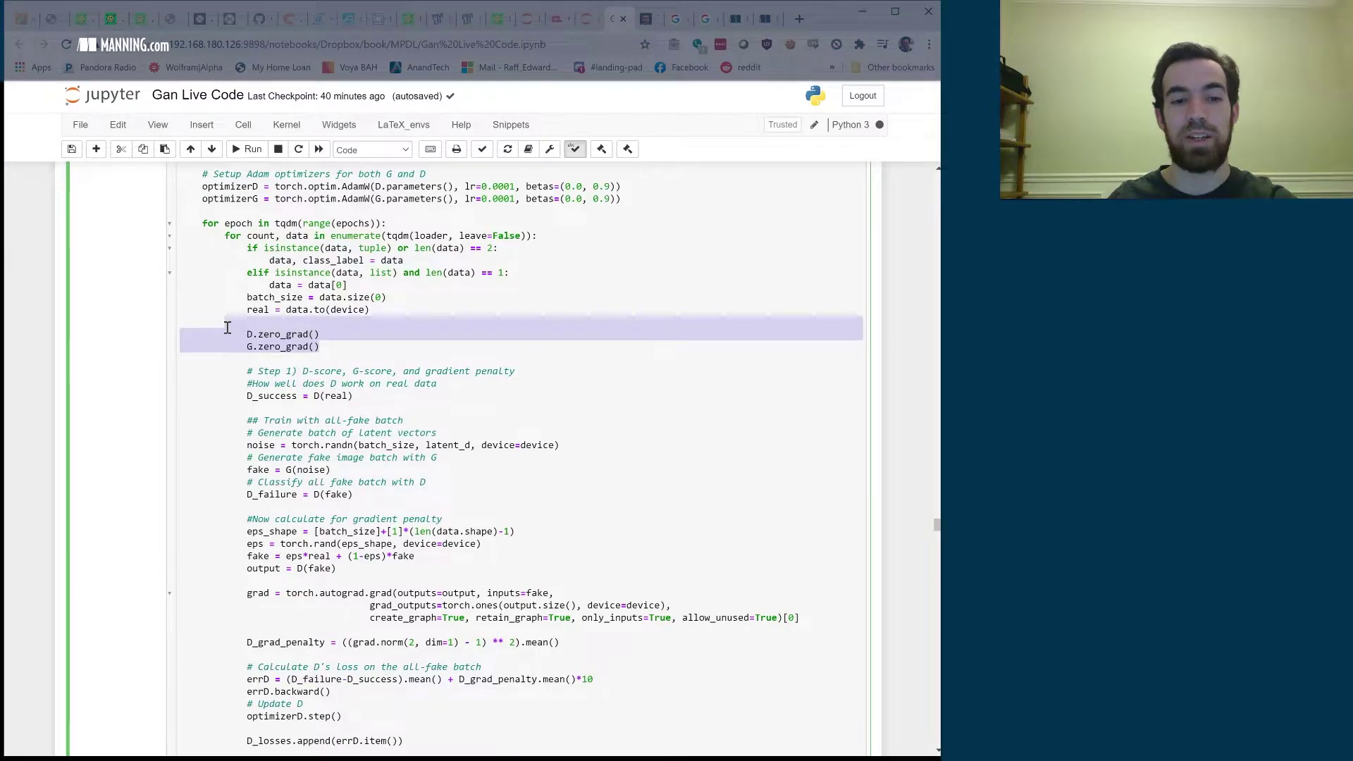
{"action": "scroll", "coordinate": [227, 329], "scroll_direction": "down", "scroll_amount": 1}
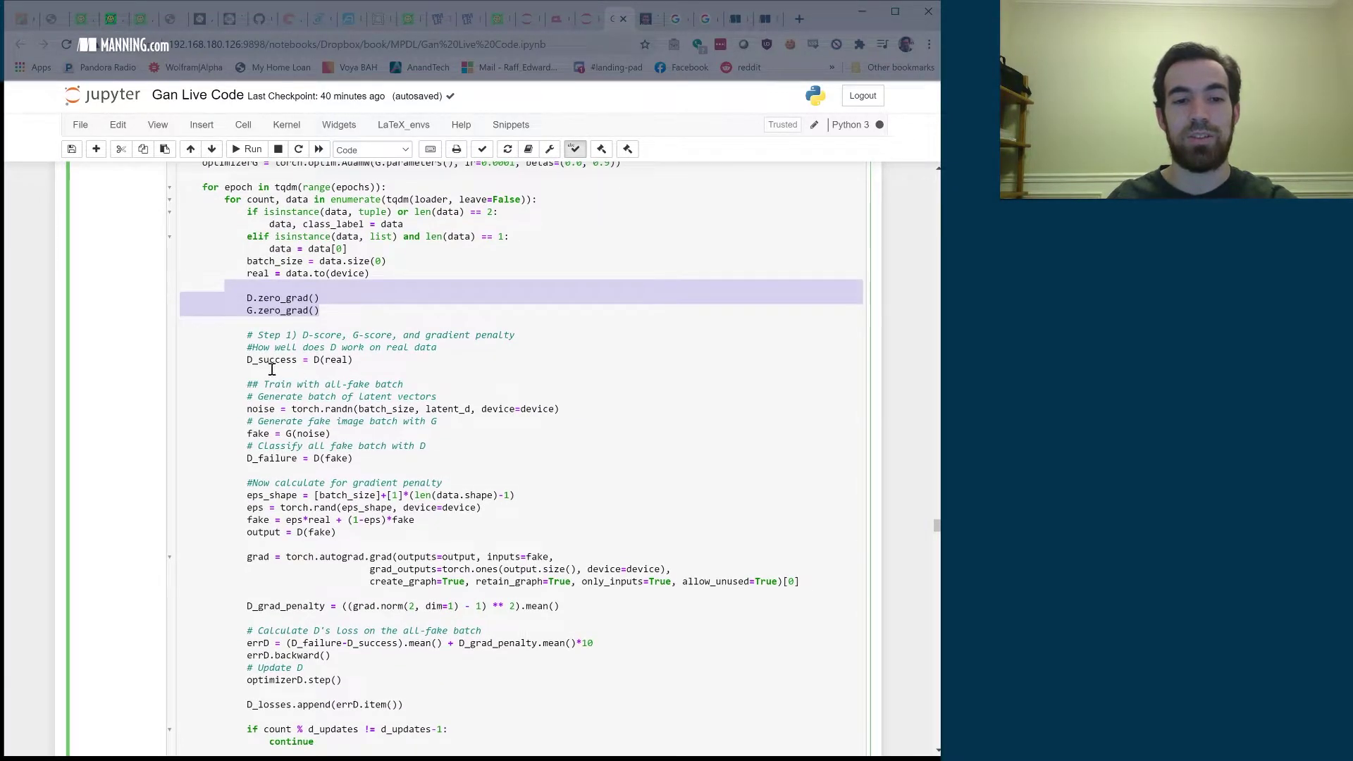
{"action": "left_click_drag", "start_coordinate": [246, 362], "coordinate": [373, 358]}
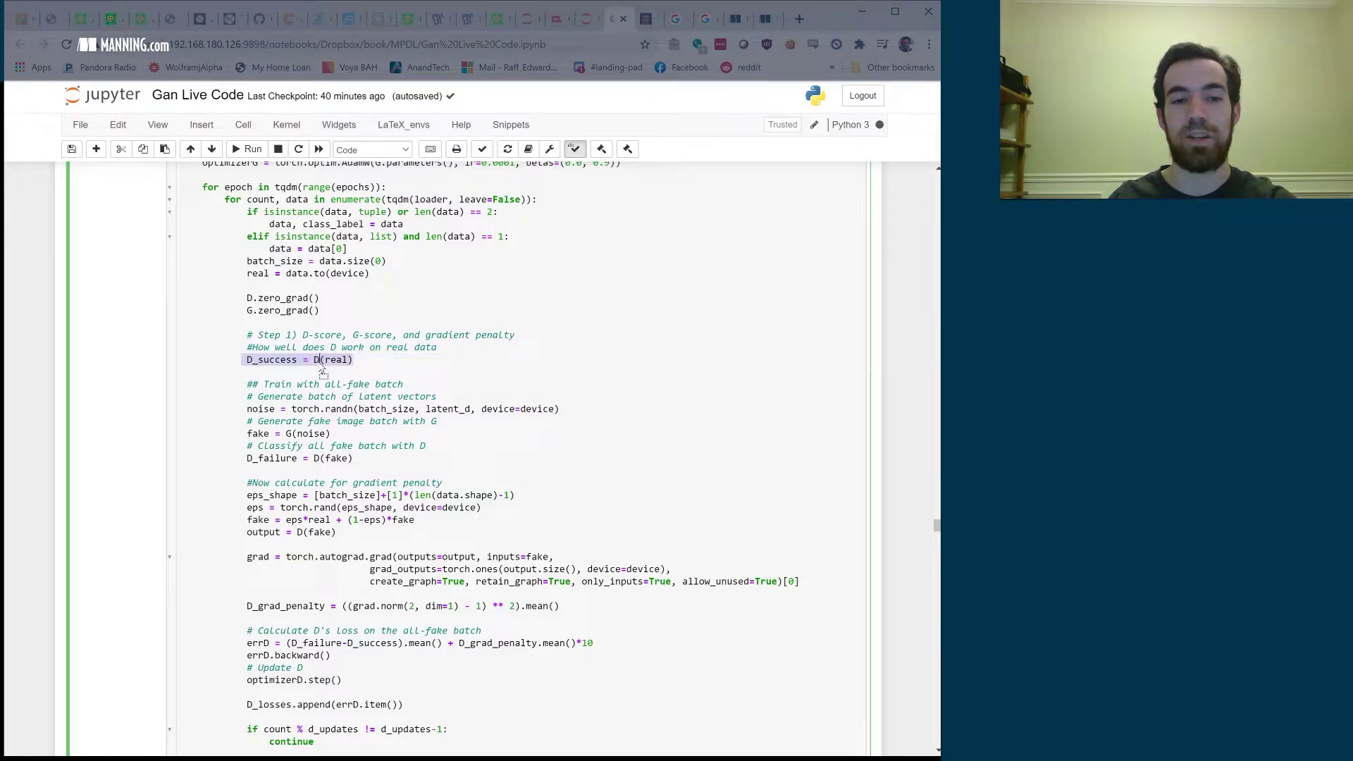
{"action": "left_click", "coordinate": [404, 371]}
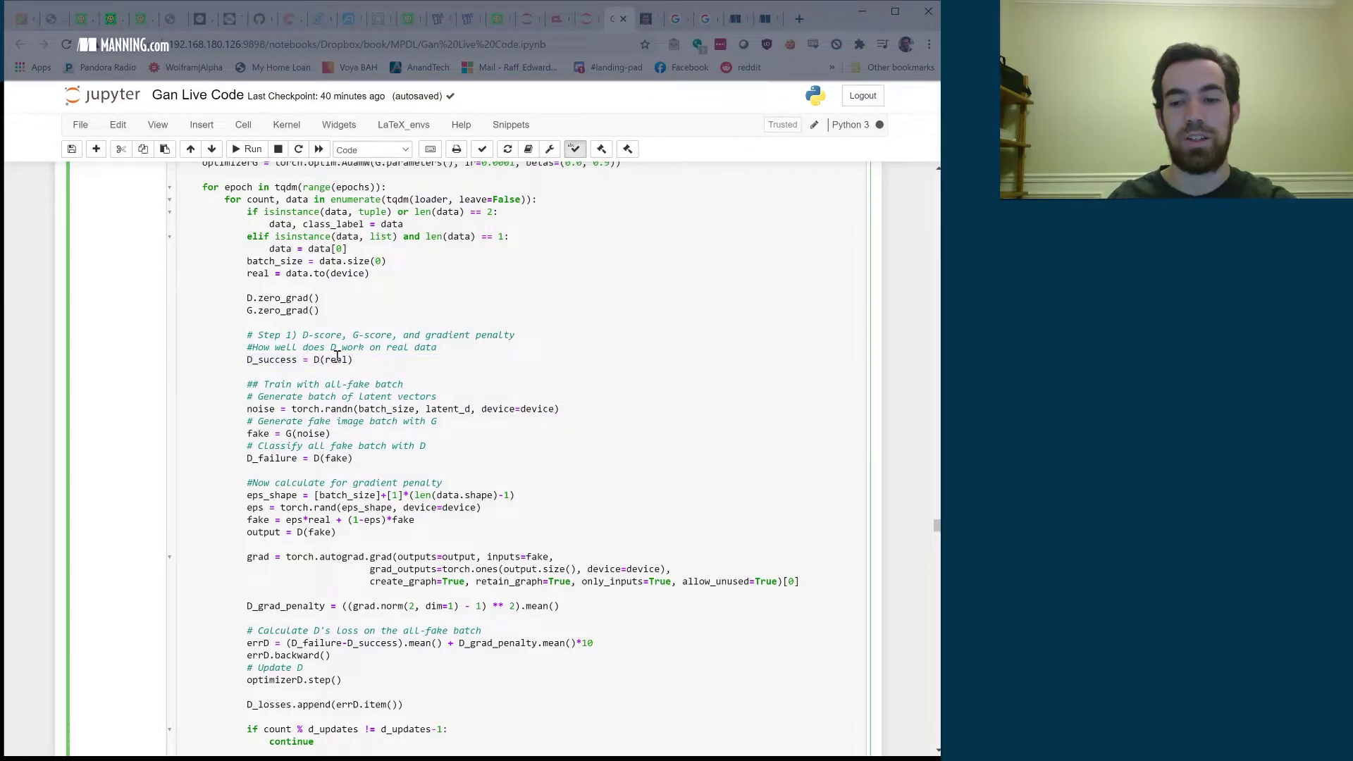
{"action": "double_click", "coordinate": [337, 358]}
{"action": "scroll", "coordinate": [419, 409], "scroll_direction": "down", "scroll_amount": 1}
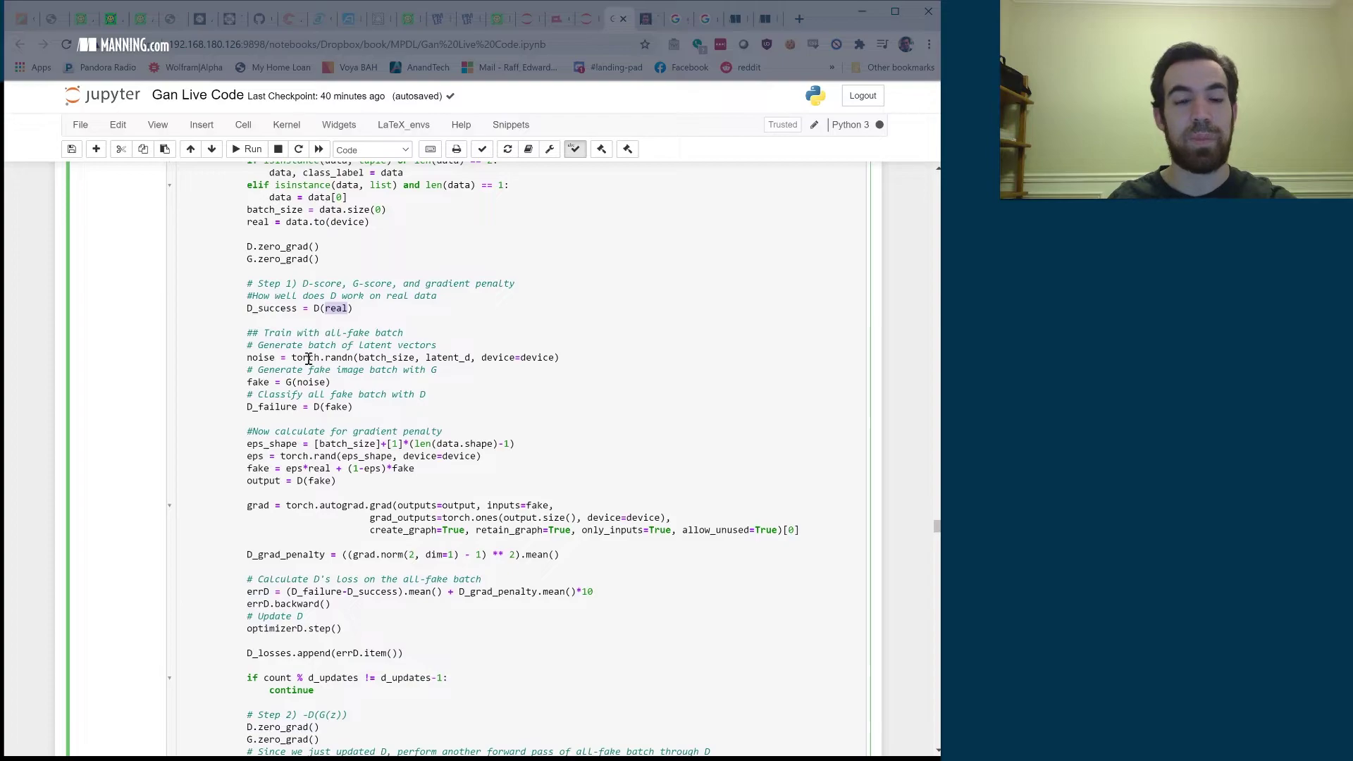
{"action": "mouse_move", "coordinate": [248, 357]}
{"action": "left_mouse_down"}
{"action": "mouse_move", "coordinate": [421, 358]}
{"action": "mouse_move", "coordinate": [355, 362]}
{"action": "left_mouse_up"}
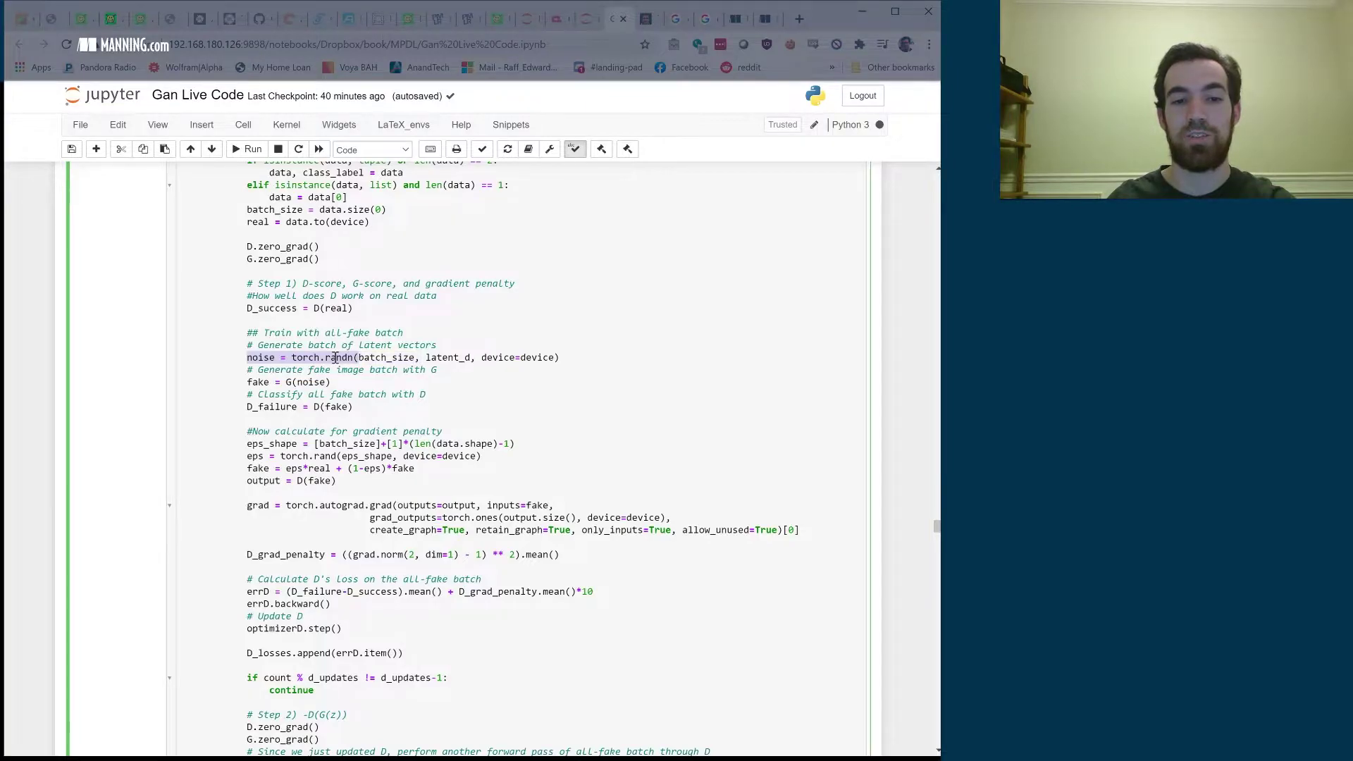
{"action": "double_click", "coordinate": [335, 358]}
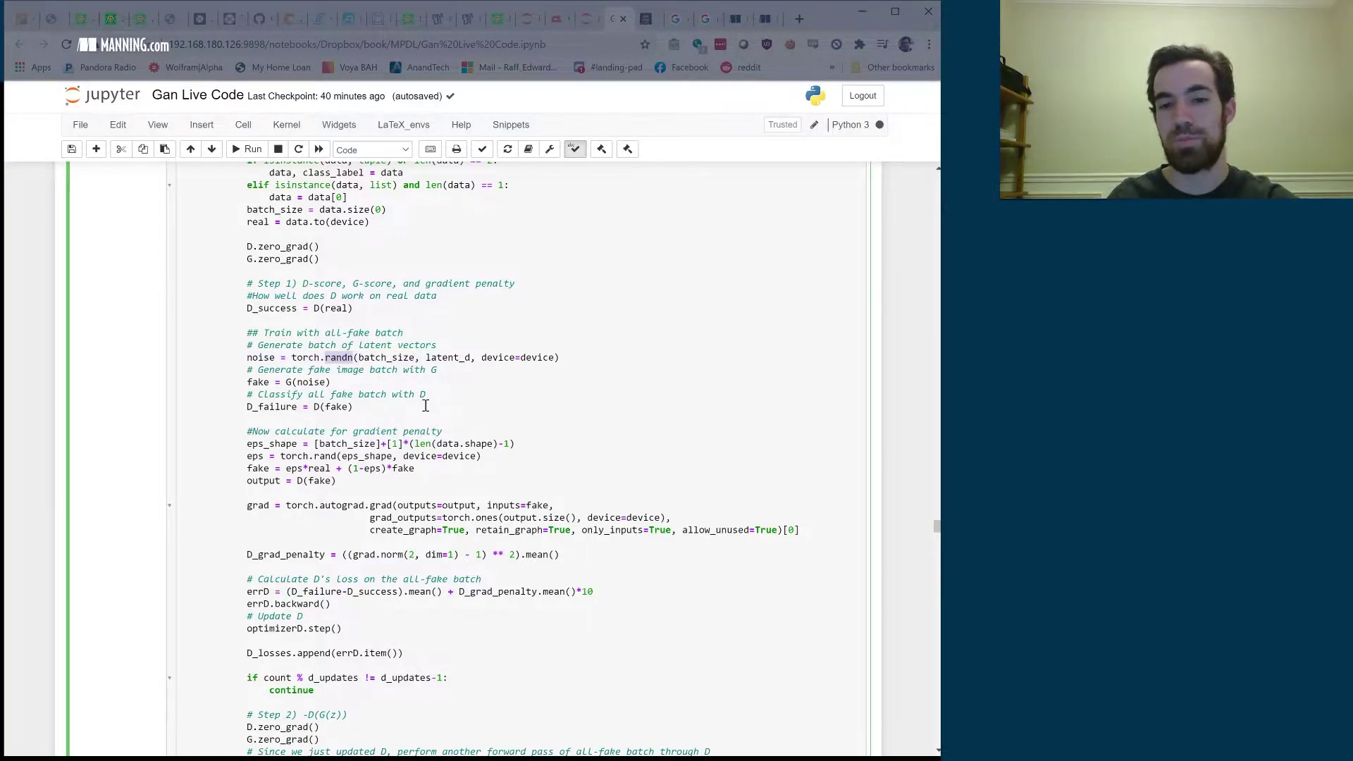
{"action": "double_click", "coordinate": [383, 357]}
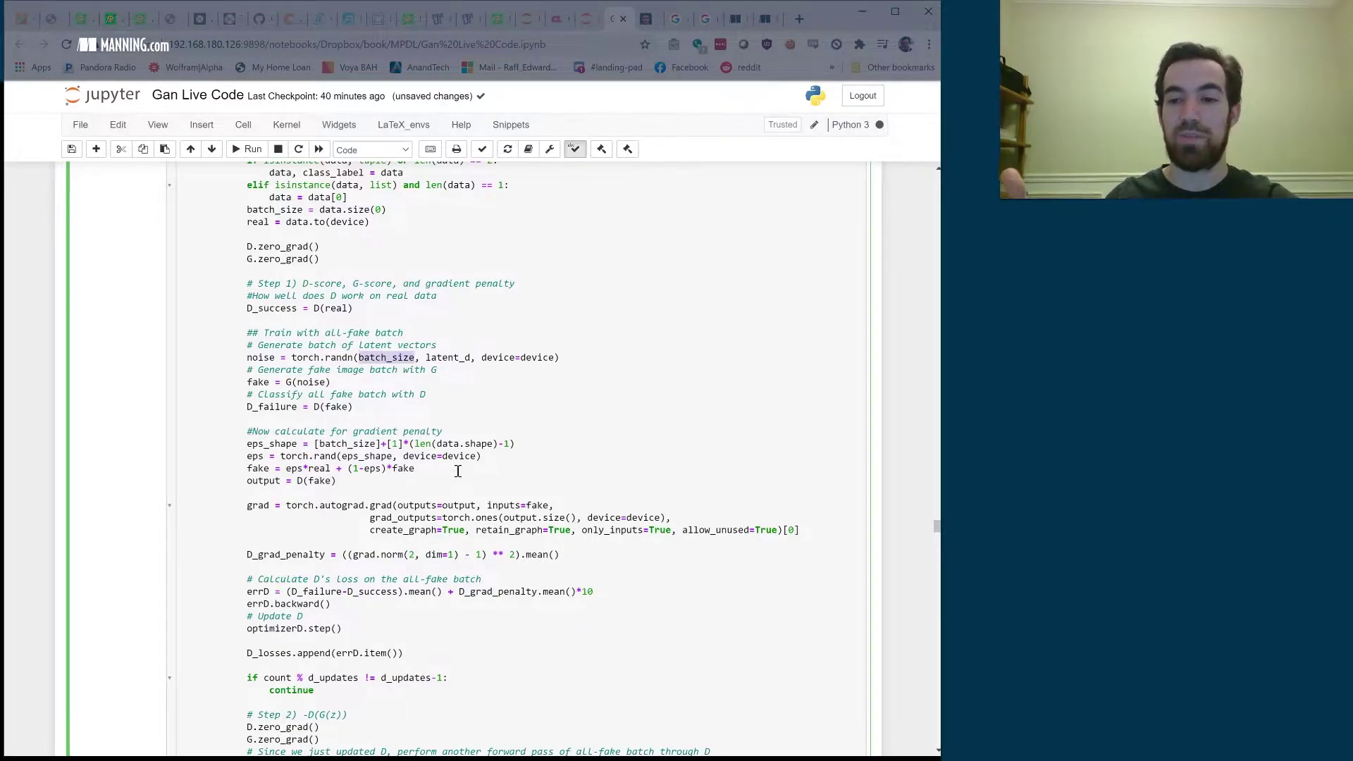
{"action": "double_click", "coordinate": [443, 357]}
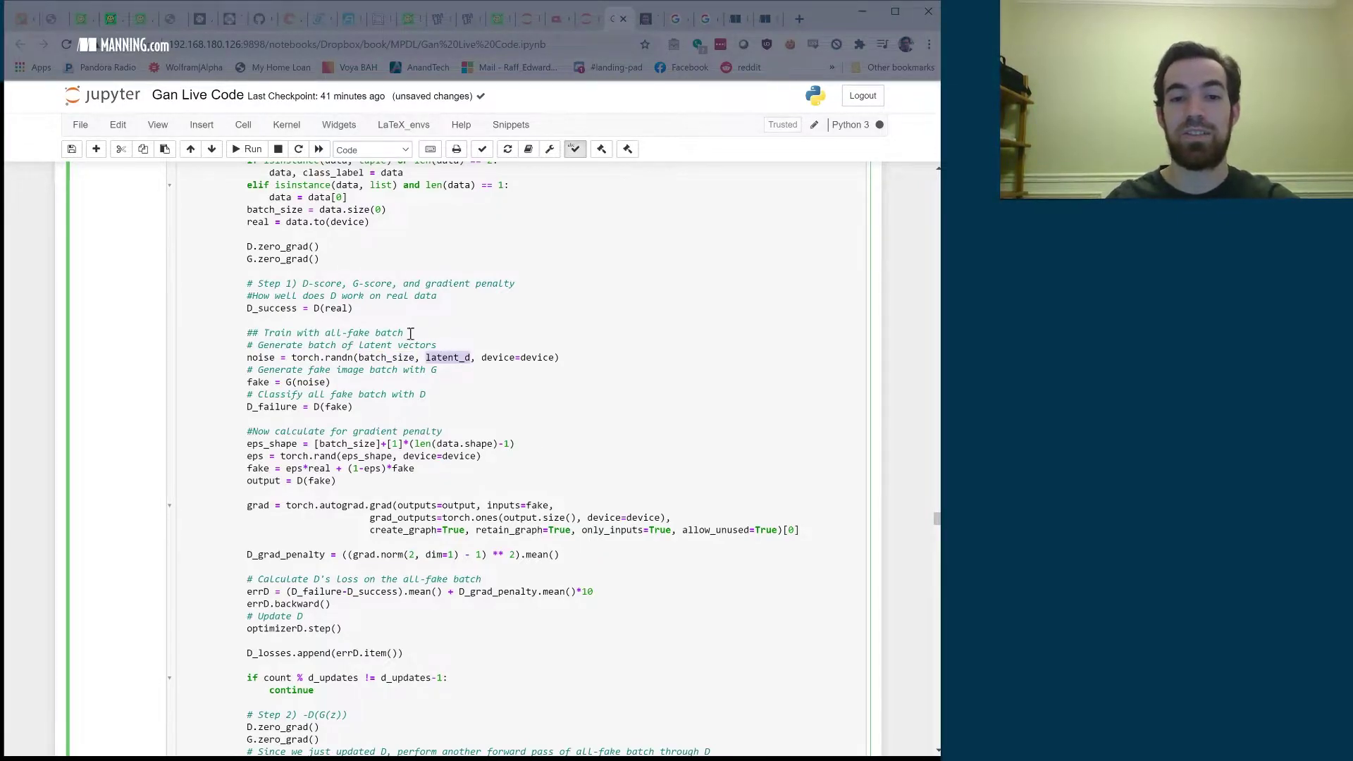
{"action": "double_click", "coordinate": [260, 358]}
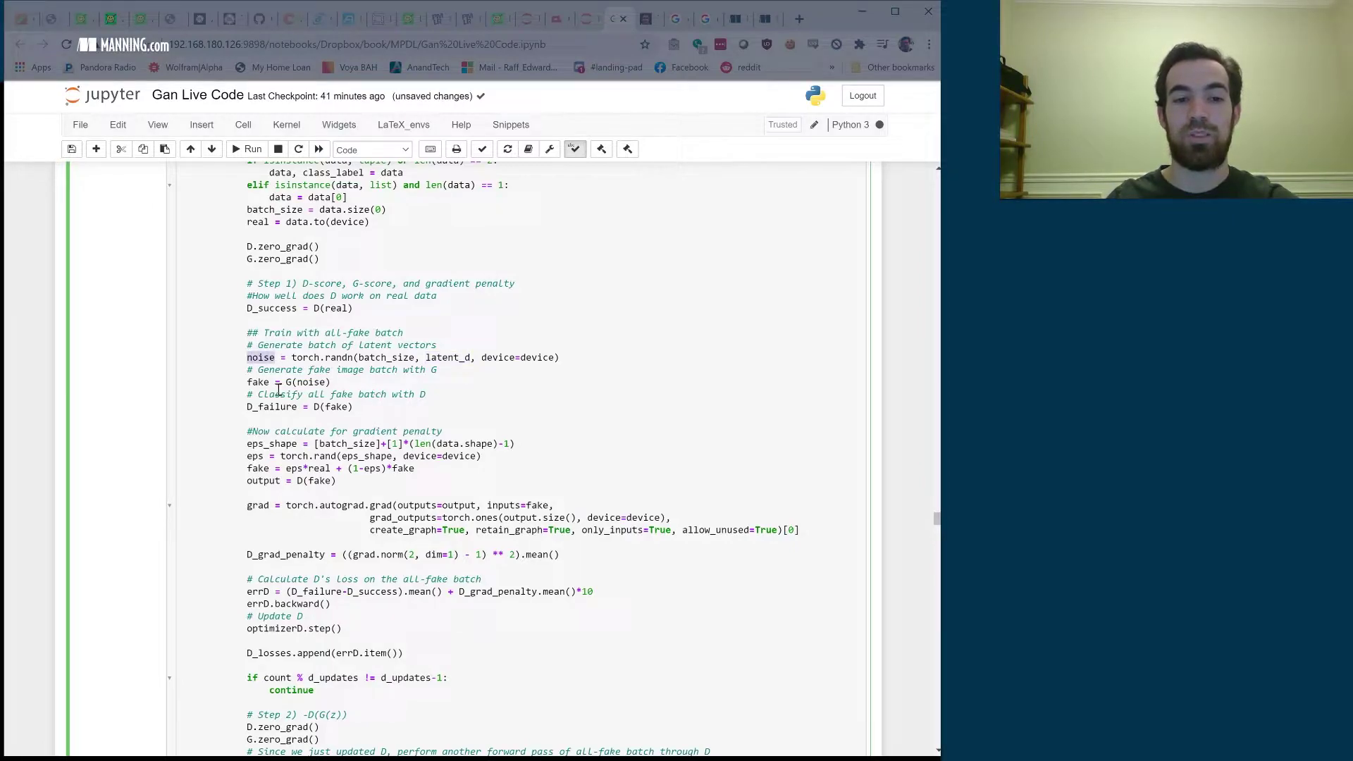
{"action": "double_click", "coordinate": [254, 381]}
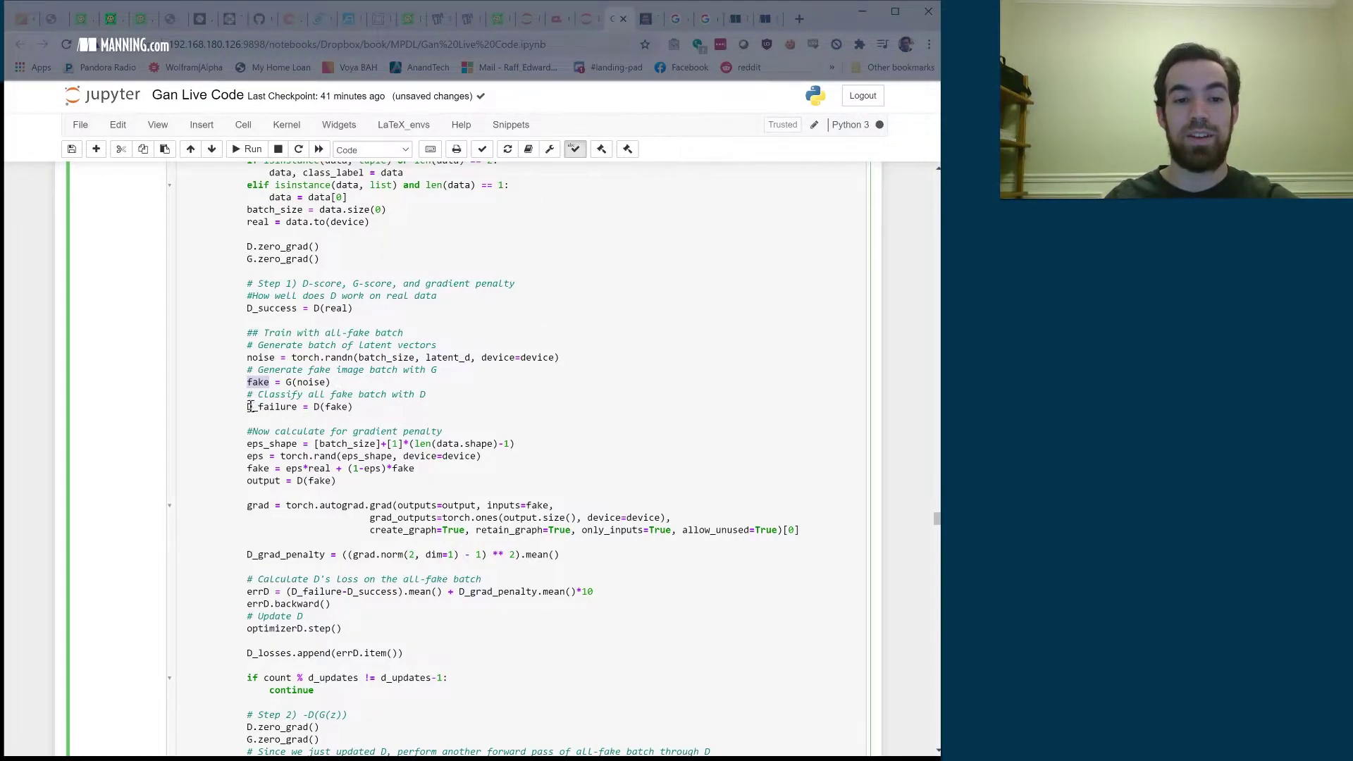
{"action": "left_click_drag", "start_coordinate": [247, 407], "coordinate": [297, 409]}
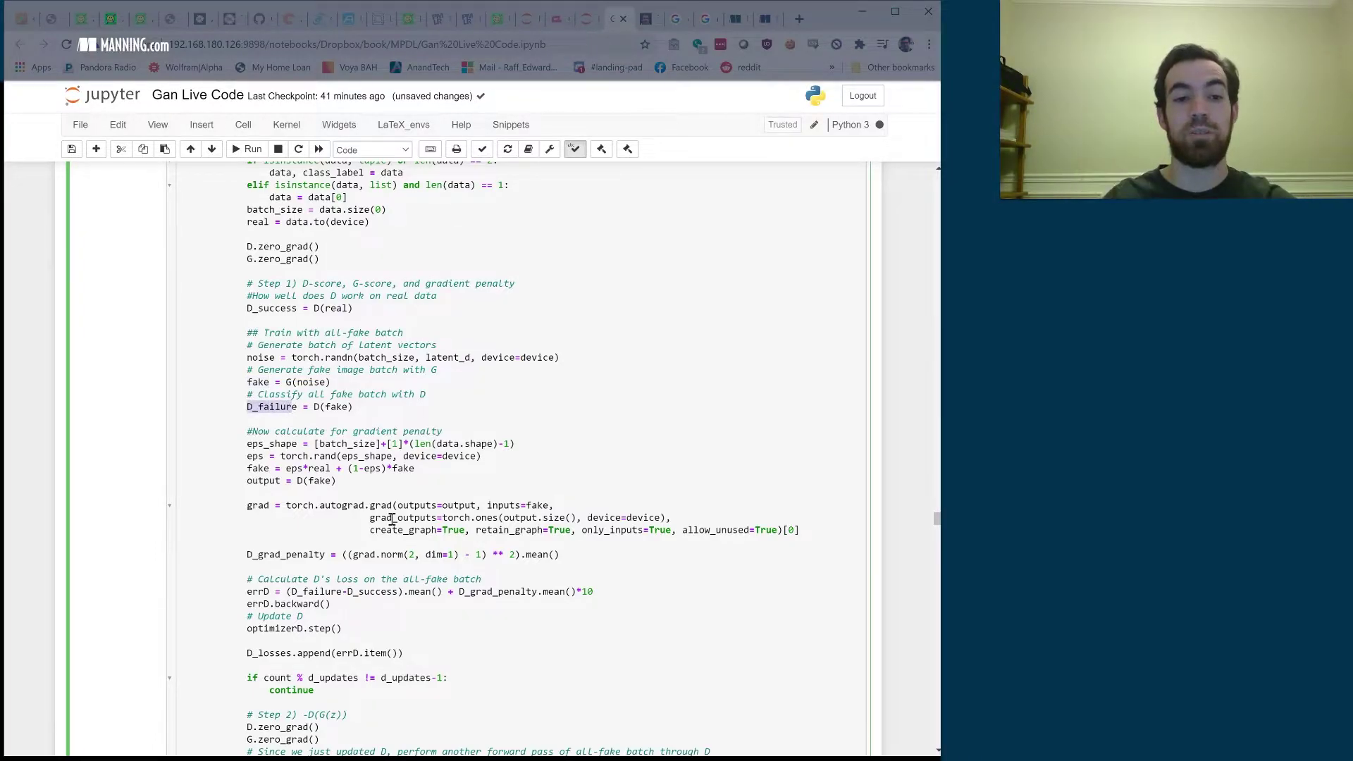
{"action": "double_click", "coordinate": [330, 407]}
{"action": "left_click", "coordinate": [317, 407]}
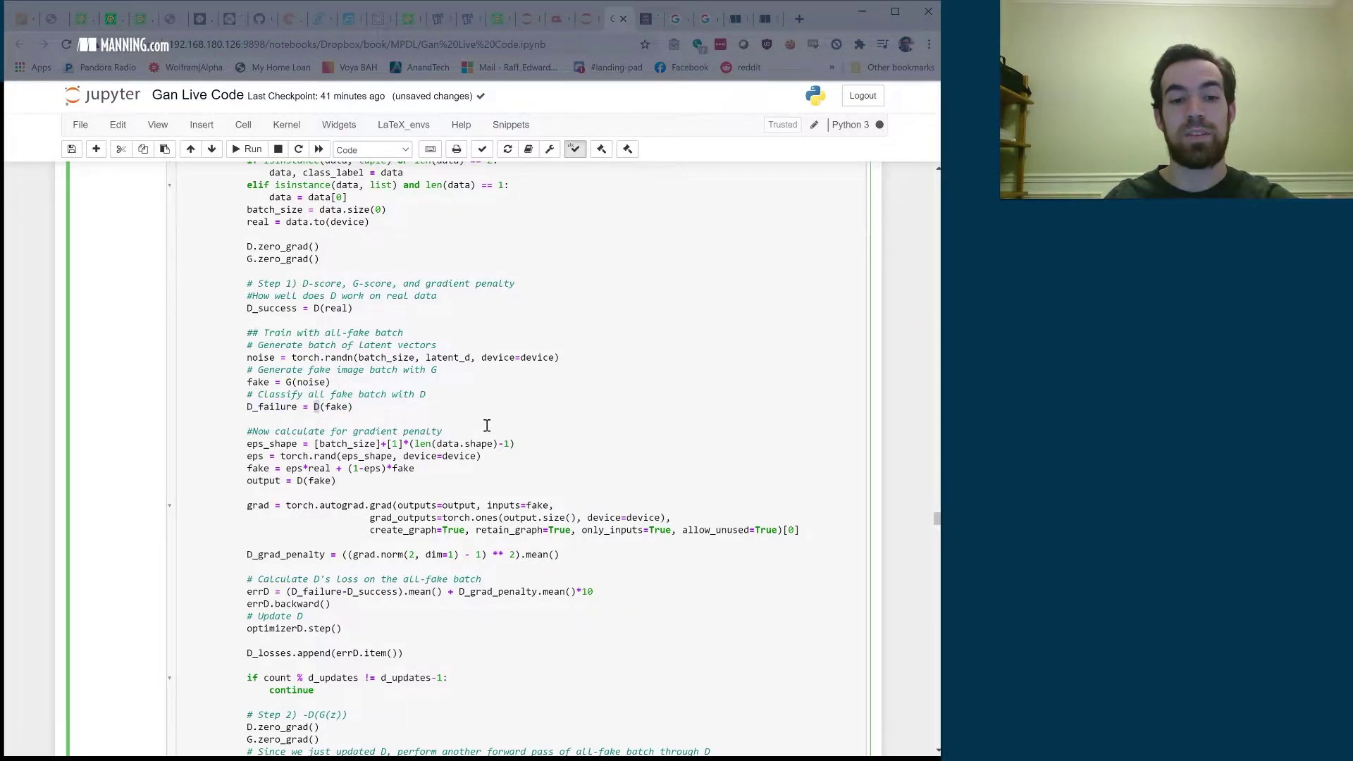
{"action": "scroll", "coordinate": [486, 425], "scroll_direction": "down", "scroll_amount": 1}
{"action": "mouse_move", "coordinate": [587, 518]}
{"action": "left_mouse_down"}
{"action": "mouse_move", "coordinate": [438, 449]}
{"action": "mouse_move", "coordinate": [192, 409]}
{"action": "left_mouse_up"}
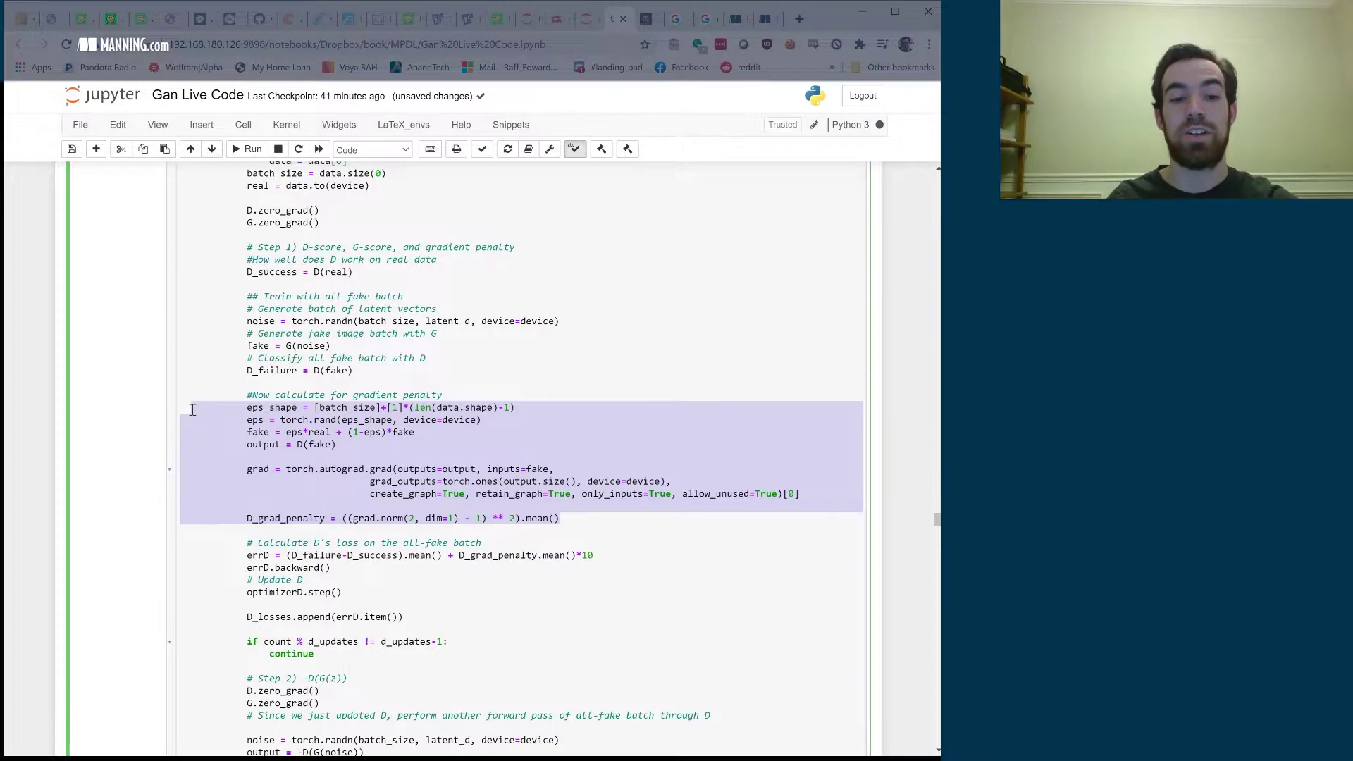
{"action": "left_click", "coordinate": [379, 450]}
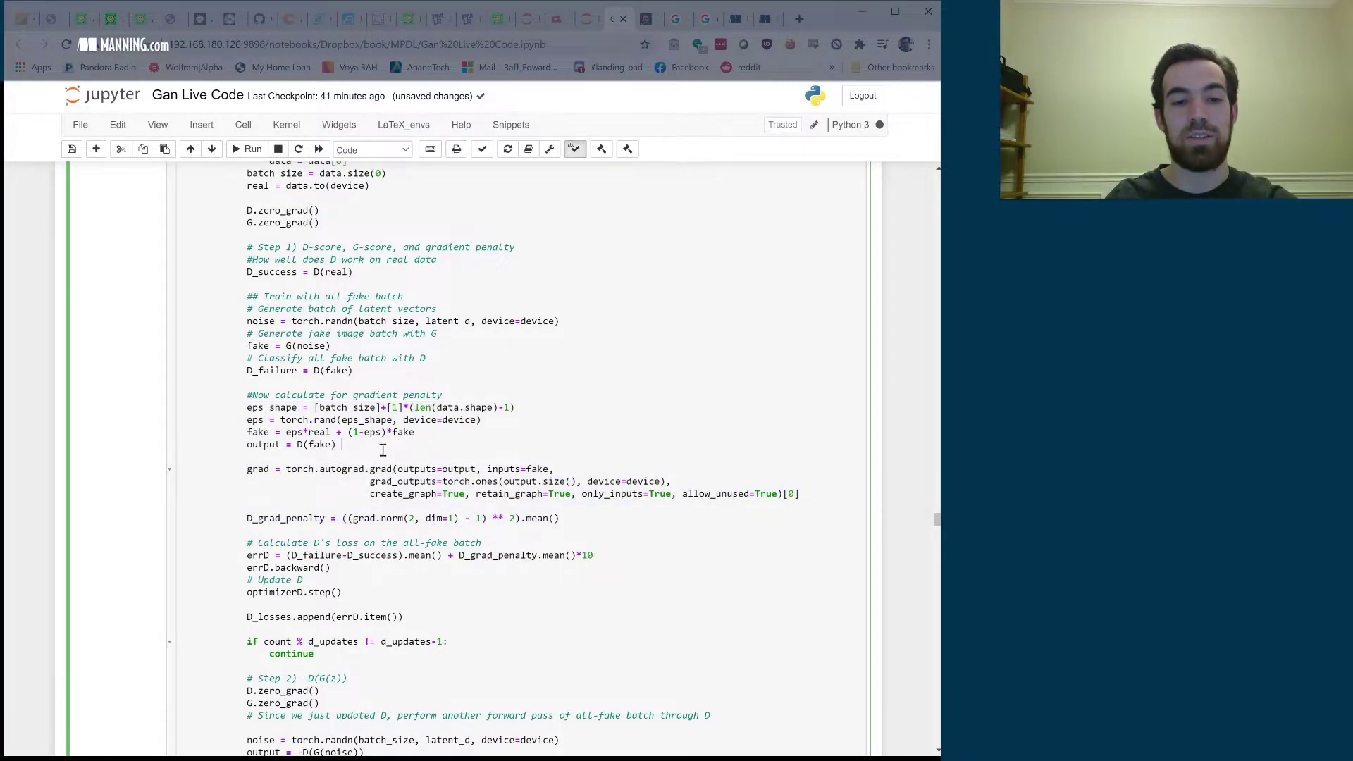
{"action": "left_click_drag", "start_coordinate": [341, 443], "coordinate": [246, 433]}
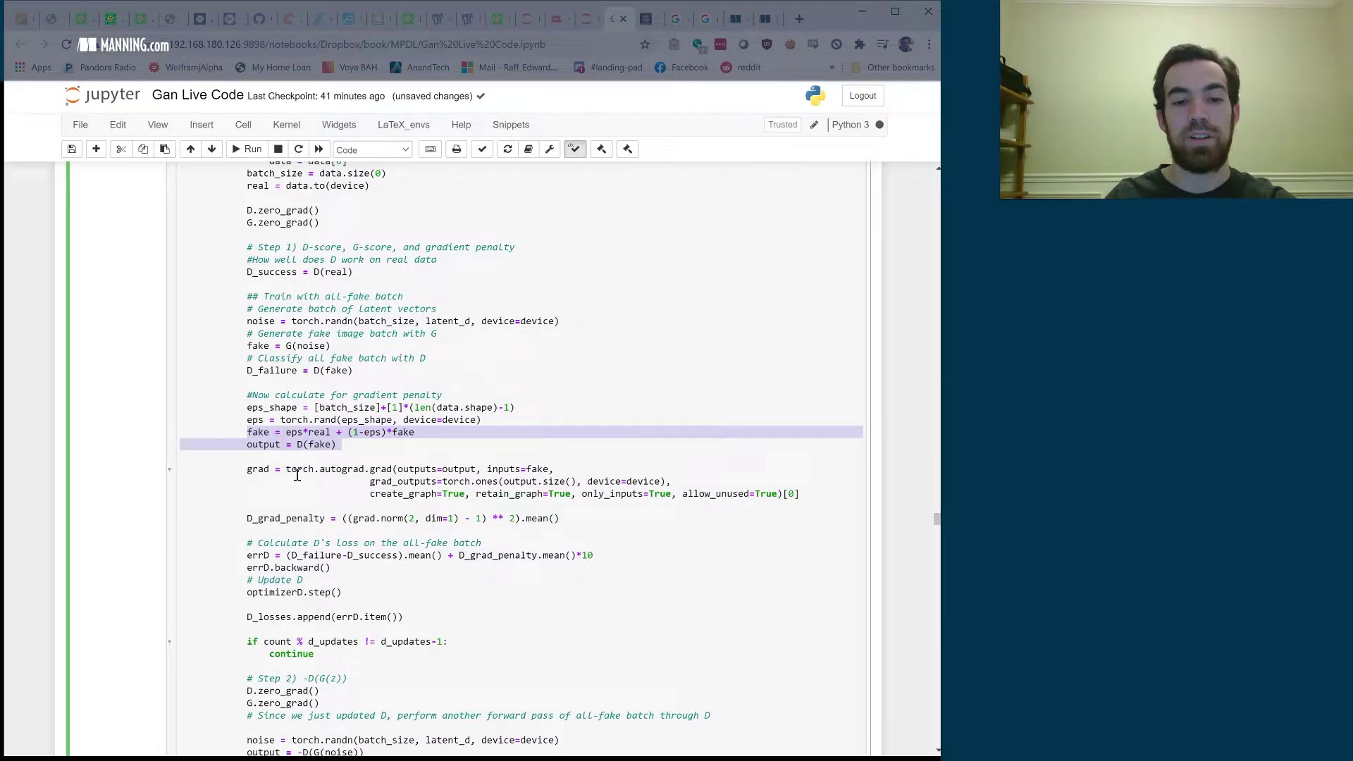
{"action": "left_click", "coordinate": [261, 472]}
{"action": "left_click_drag", "start_coordinate": [244, 469], "coordinate": [295, 473]}
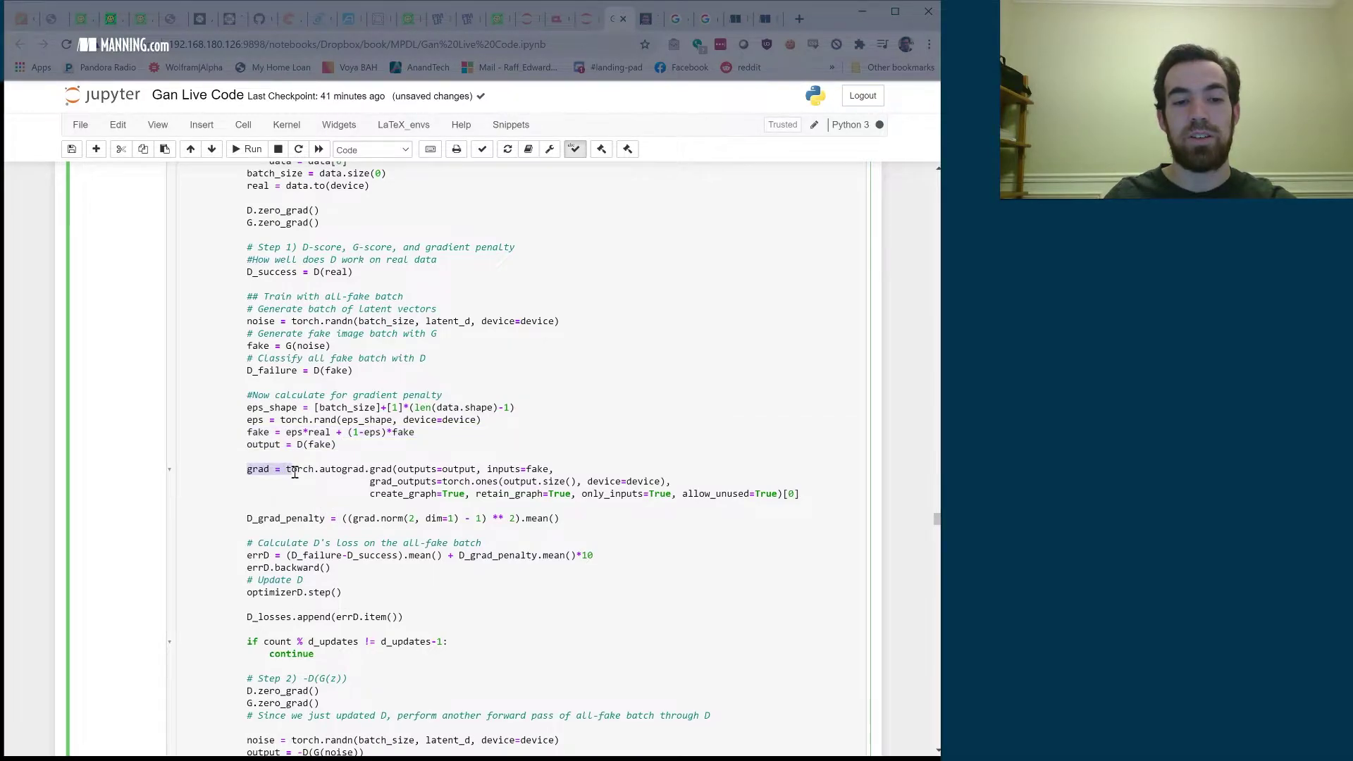
{"action": "left_click_drag", "start_coordinate": [294, 472], "coordinate": [500, 484]}
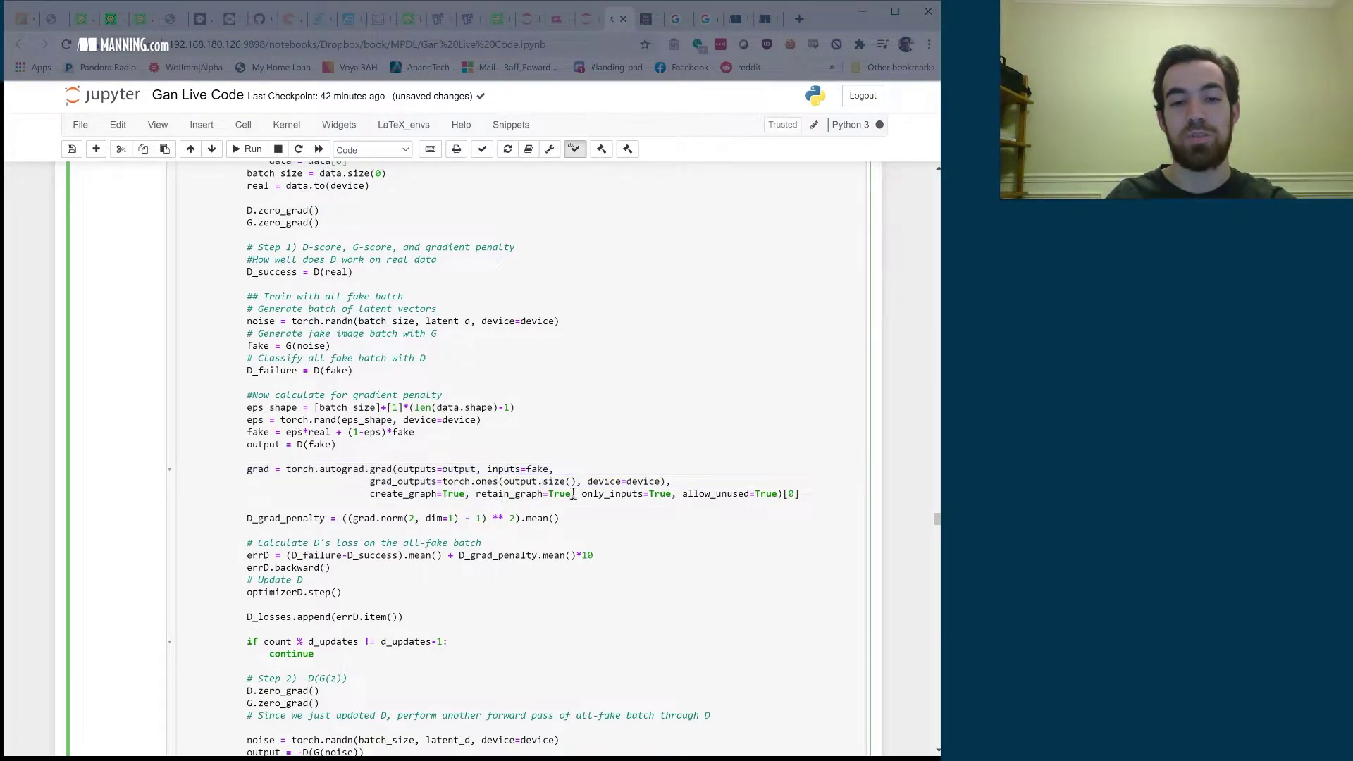
{"action": "left_click", "coordinate": [536, 499]}
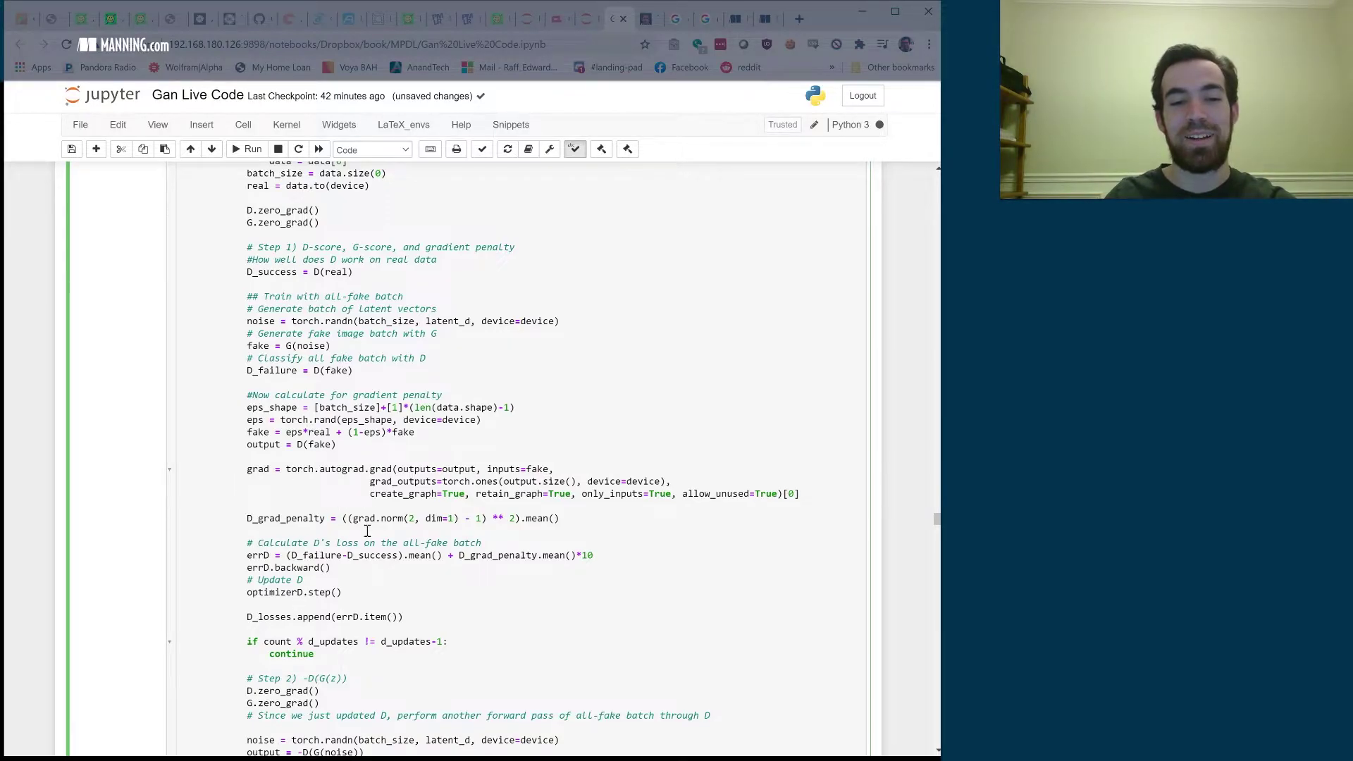
{"action": "left_click_drag", "start_coordinate": [347, 518], "coordinate": [484, 518]}
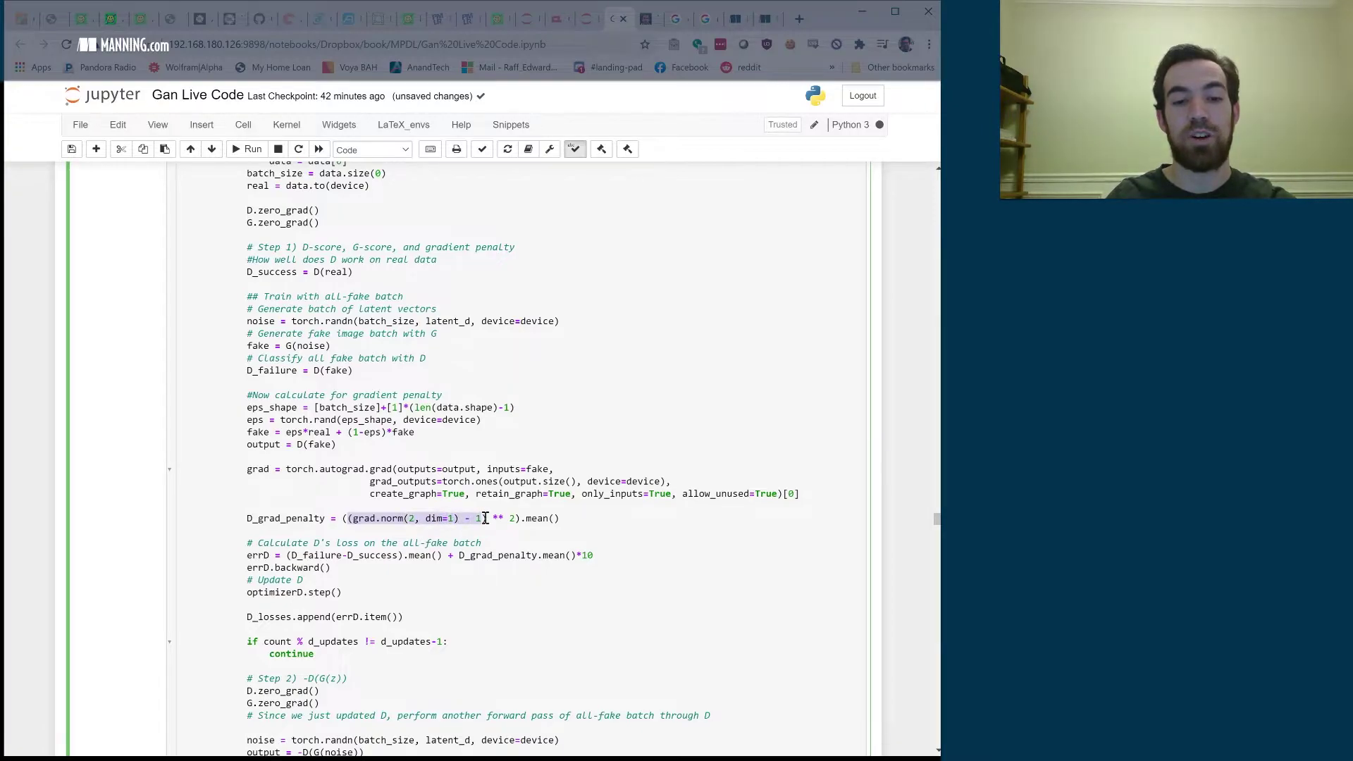
{"action": "left_click_drag", "start_coordinate": [351, 518], "coordinate": [481, 520]}
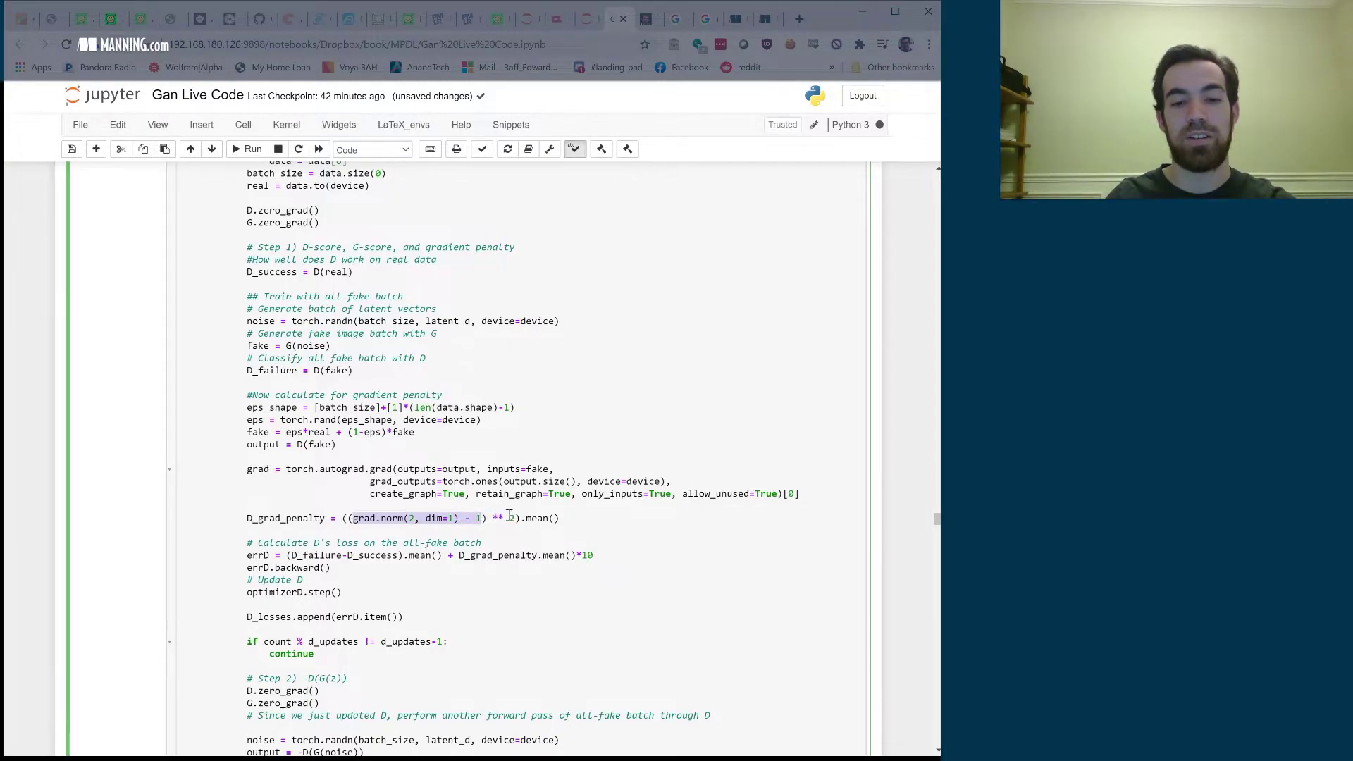
{"action": "double_click", "coordinate": [270, 518]}
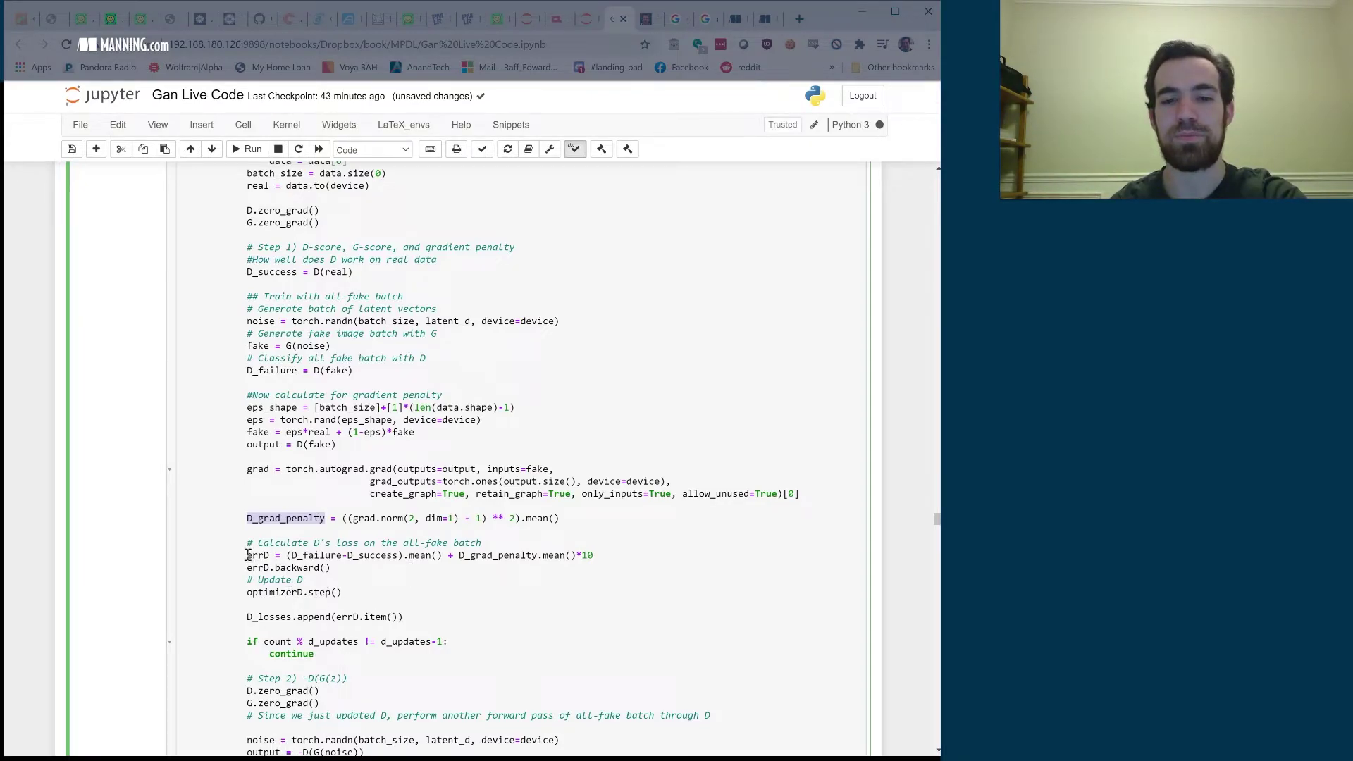
{"action": "left_click_drag", "start_coordinate": [246, 555], "coordinate": [429, 560]}
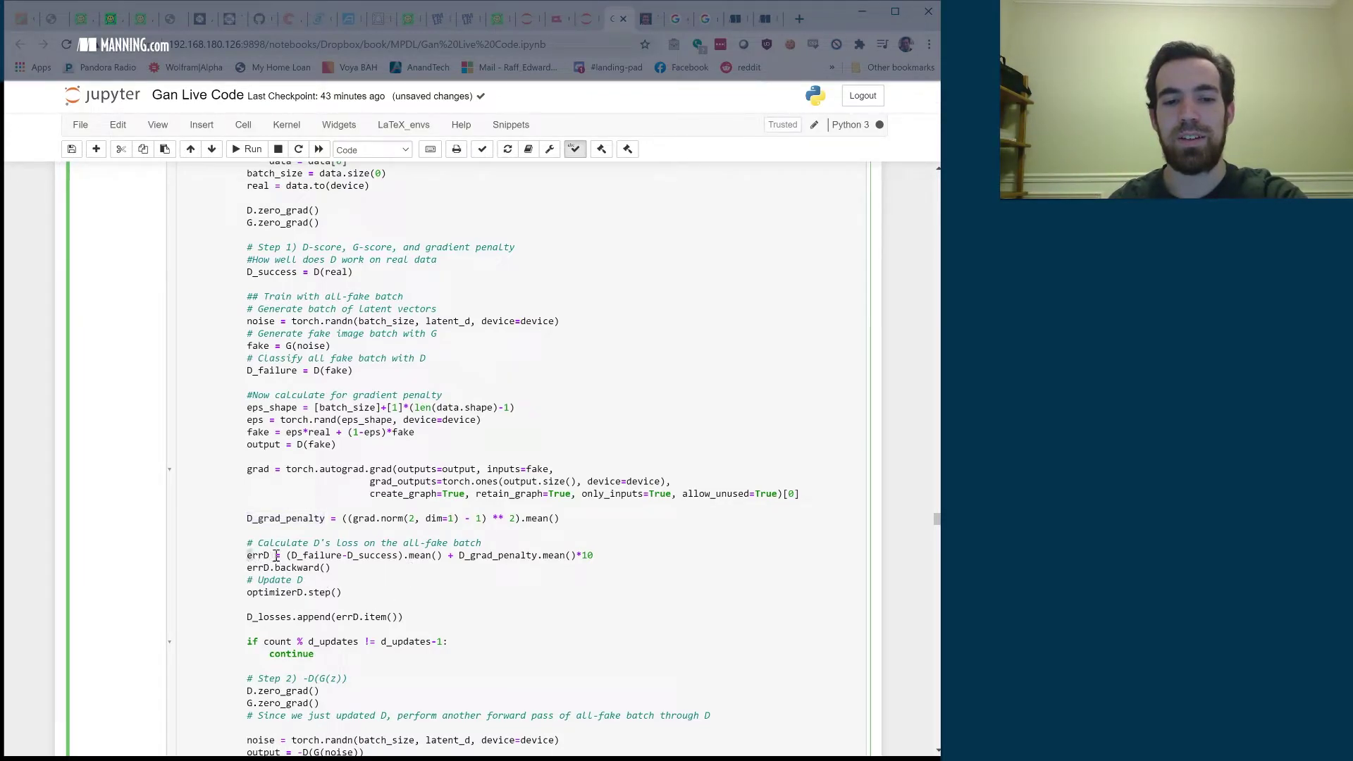
{"action": "left_click", "coordinate": [429, 560]}
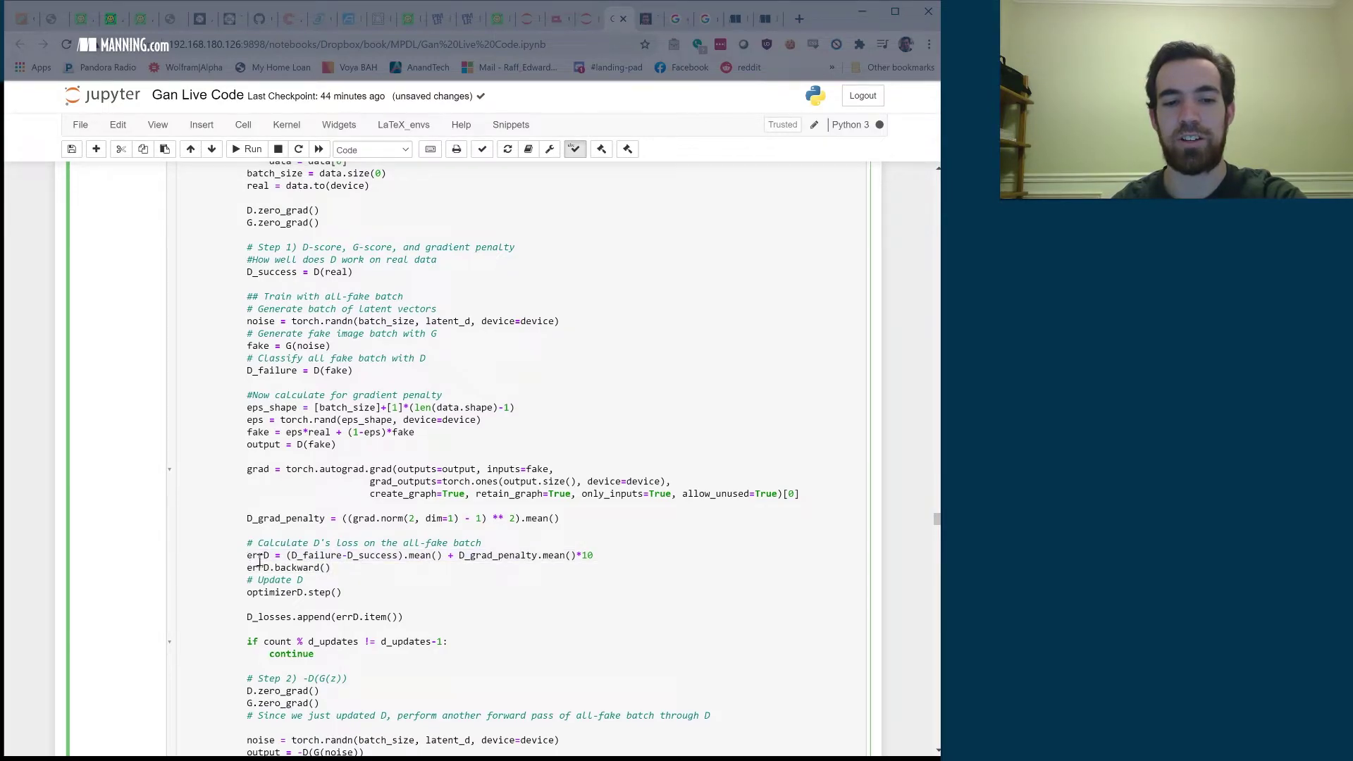
{"action": "left_click_drag", "start_coordinate": [305, 555], "coordinate": [394, 557]}
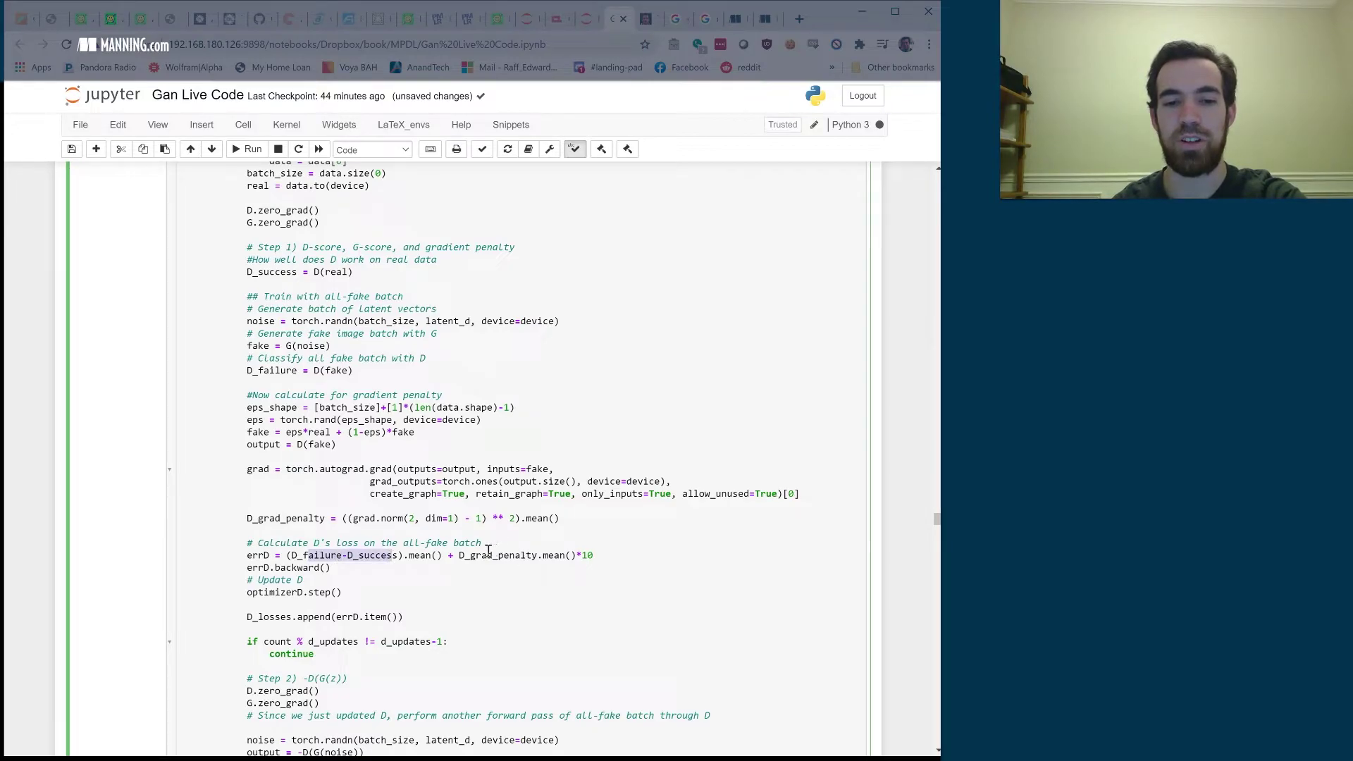
{"action": "left_click", "coordinate": [459, 556]}
{"action": "left_click_drag", "start_coordinate": [458, 555], "coordinate": [486, 557]}
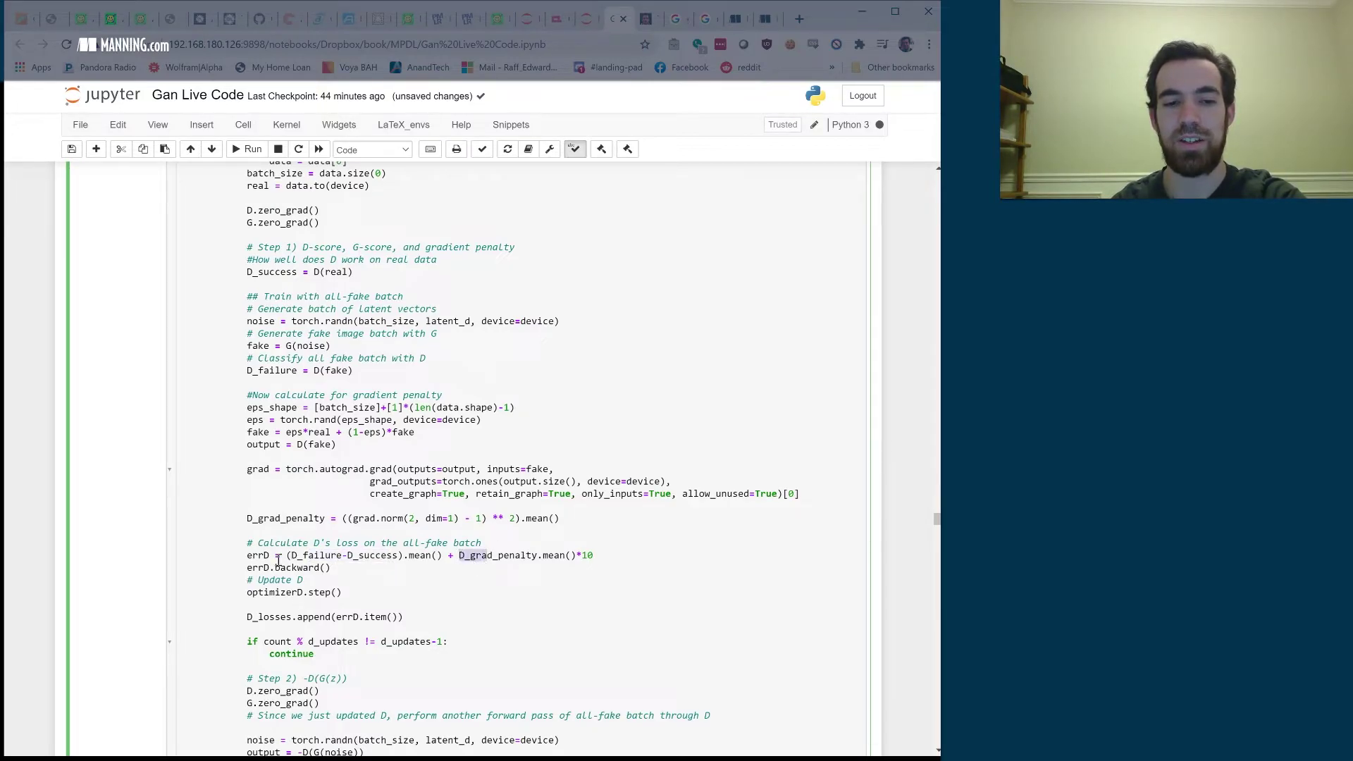
{"action": "mouse_move", "coordinate": [247, 568]}
{"action": "left_mouse_down"}
{"action": "mouse_move", "coordinate": [325, 569]}
{"action": "mouse_move", "coordinate": [181, 573]}
{"action": "left_mouse_up"}
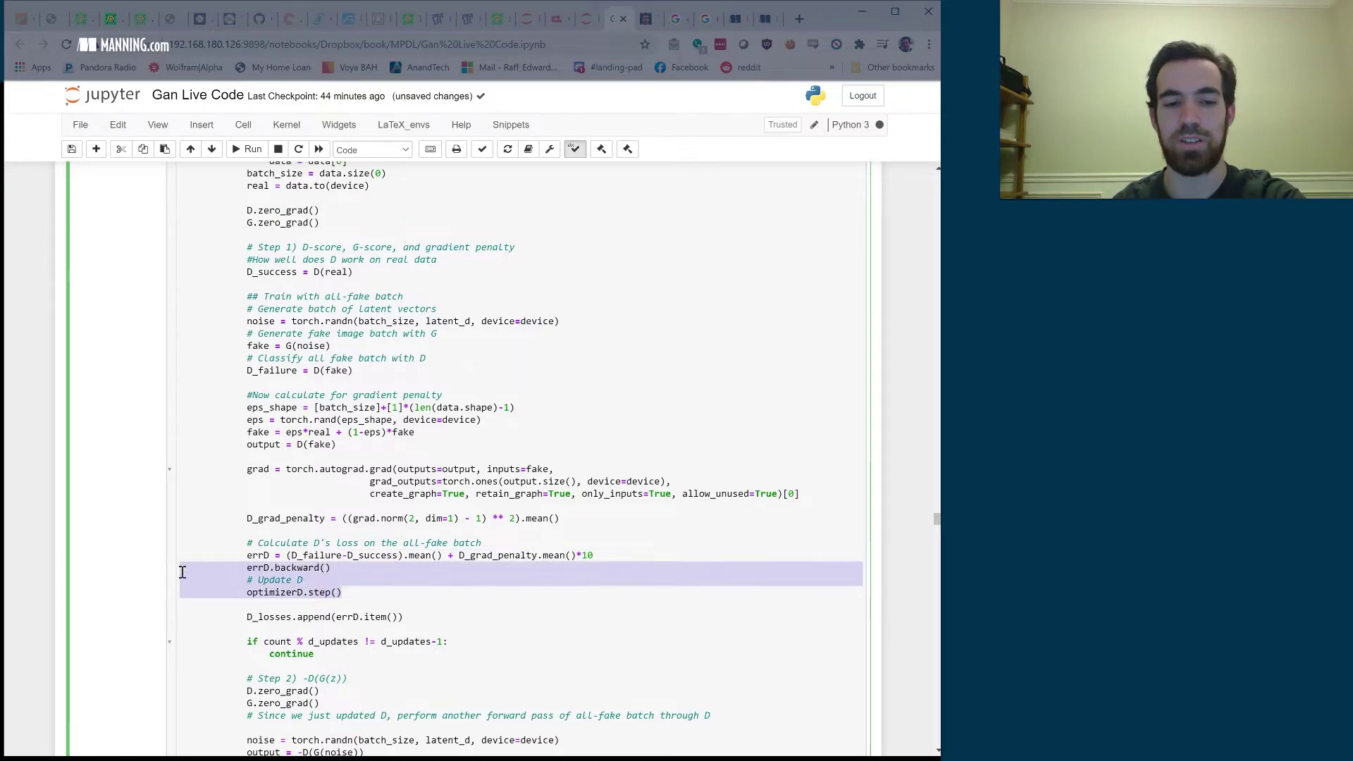
{"action": "scroll", "coordinate": [380, 483], "scroll_direction": "down", "scroll_amount": 3}
{"action": "scroll", "coordinate": [381, 482], "scroll_direction": "down", "scroll_amount": 3}
{"action": "scroll", "coordinate": [382, 483], "scroll_direction": "down", "scroll_amount": 3}
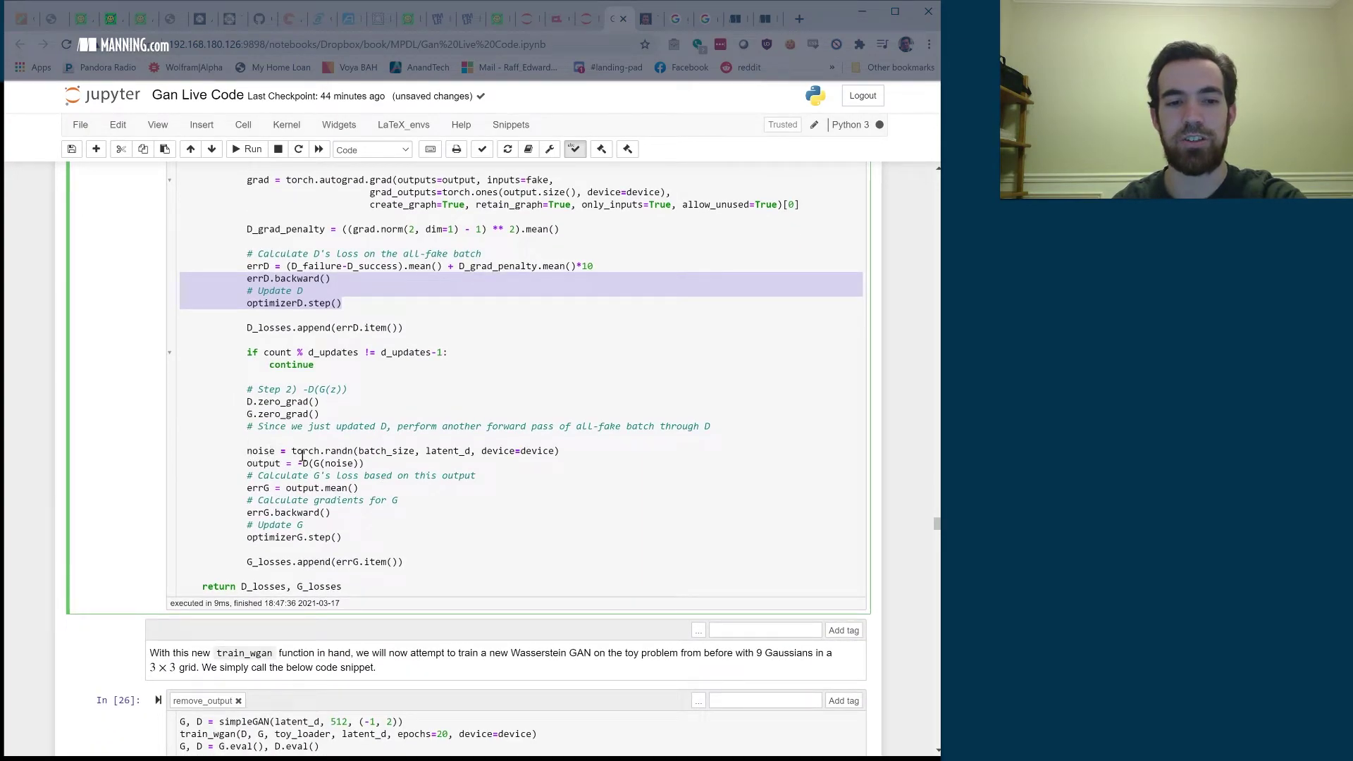
{"action": "left_click_drag", "start_coordinate": [246, 463], "coordinate": [327, 466]}
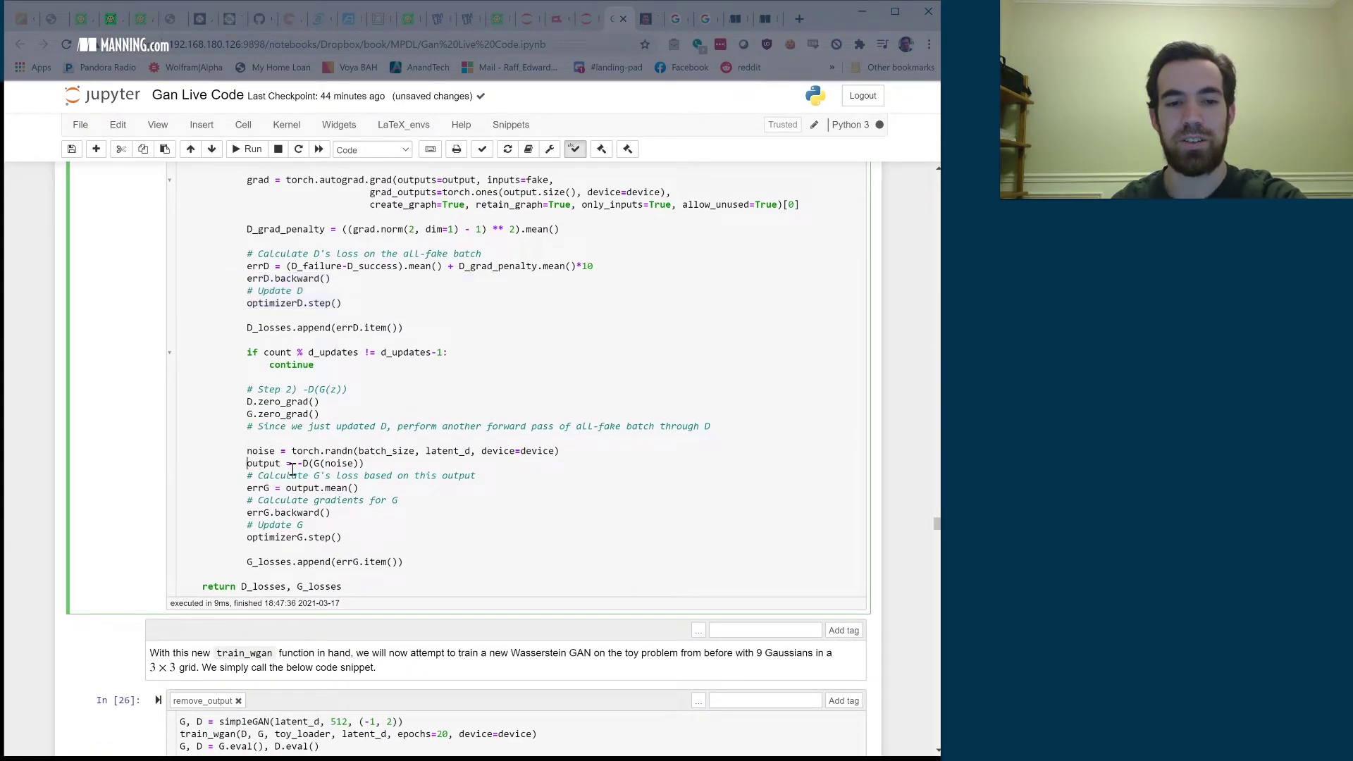
{"action": "left_click", "coordinate": [340, 465]}
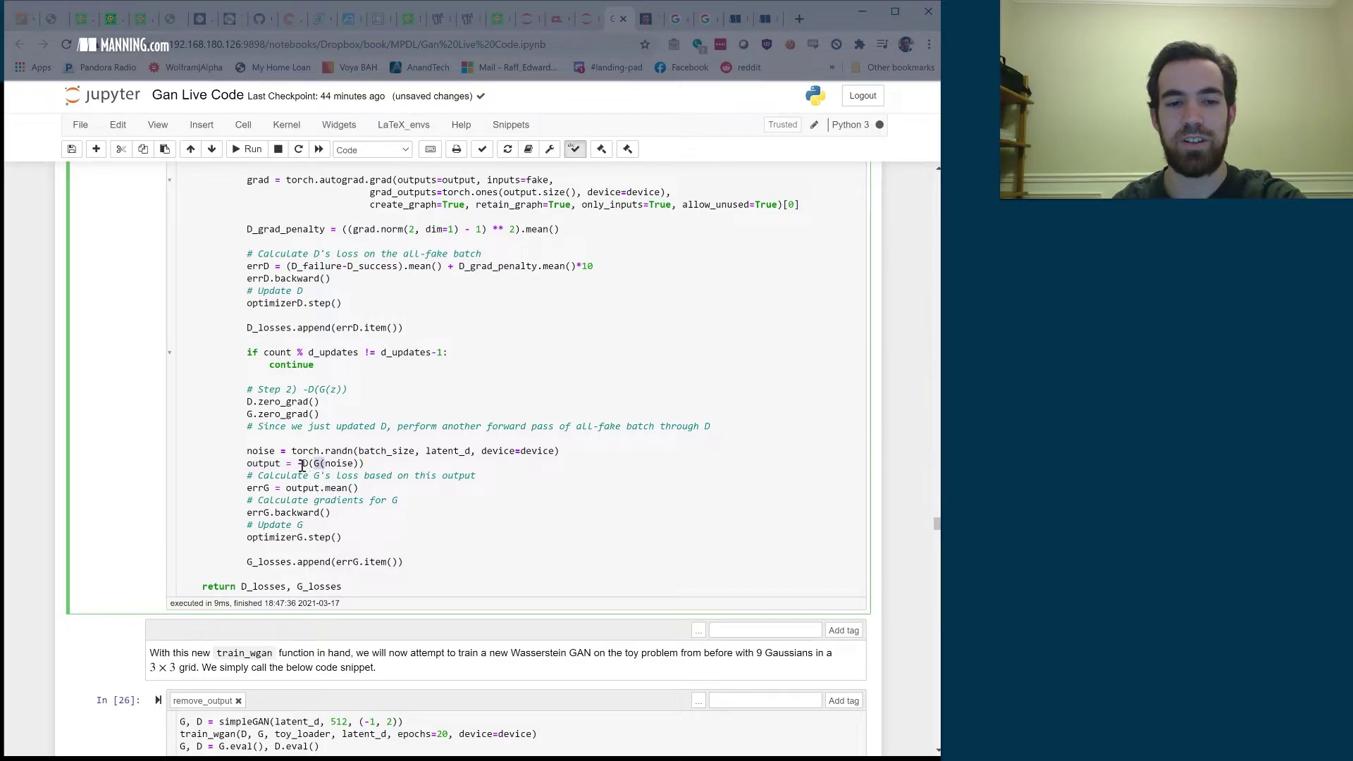
{"action": "mouse_move", "coordinate": [300, 463]}
{"action": "left_mouse_down"}
{"action": "mouse_move", "coordinate": [357, 463]}
{"action": "mouse_move", "coordinate": [295, 463]}
{"action": "left_mouse_up"}
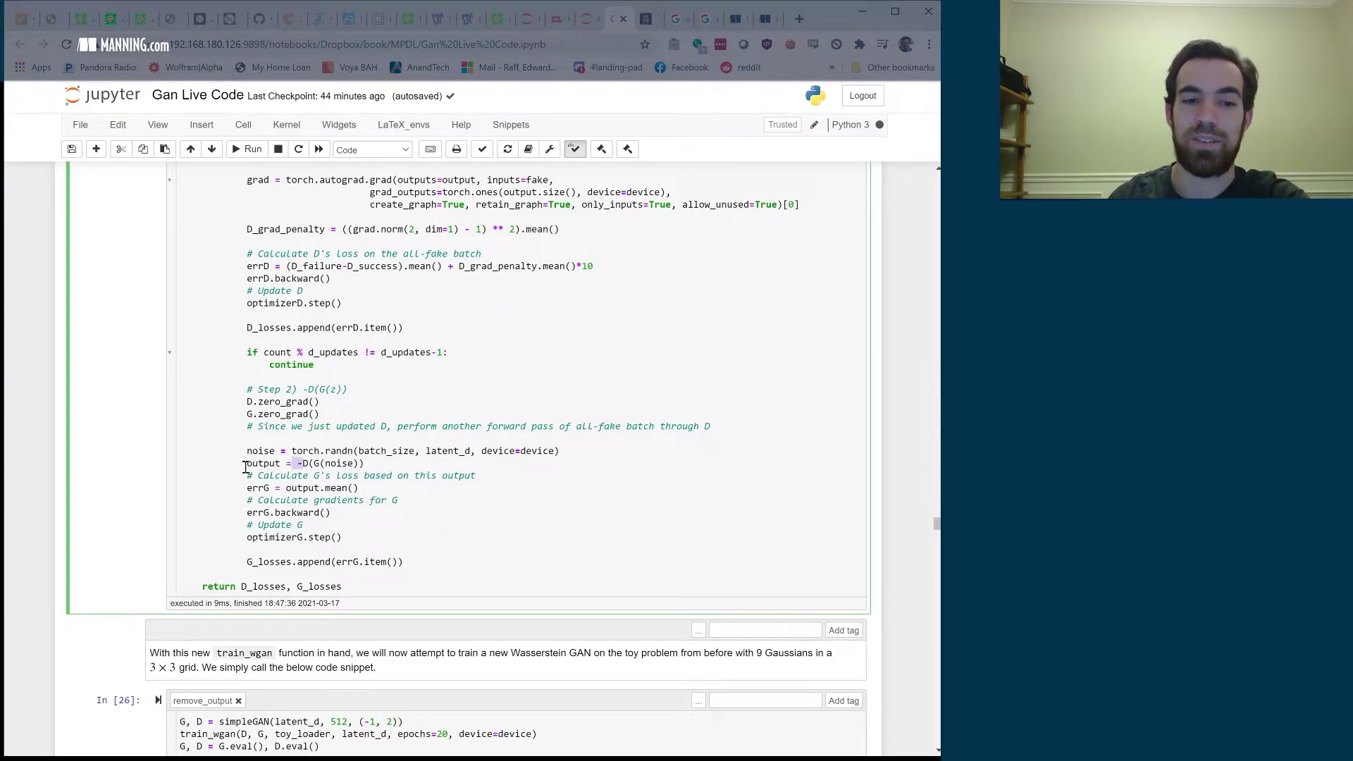
{"action": "mouse_move", "coordinate": [360, 487]}
{"action": "left_mouse_down"}
{"action": "mouse_move", "coordinate": [258, 485]}
{"action": "mouse_move", "coordinate": [334, 538]}
{"action": "left_mouse_up"}
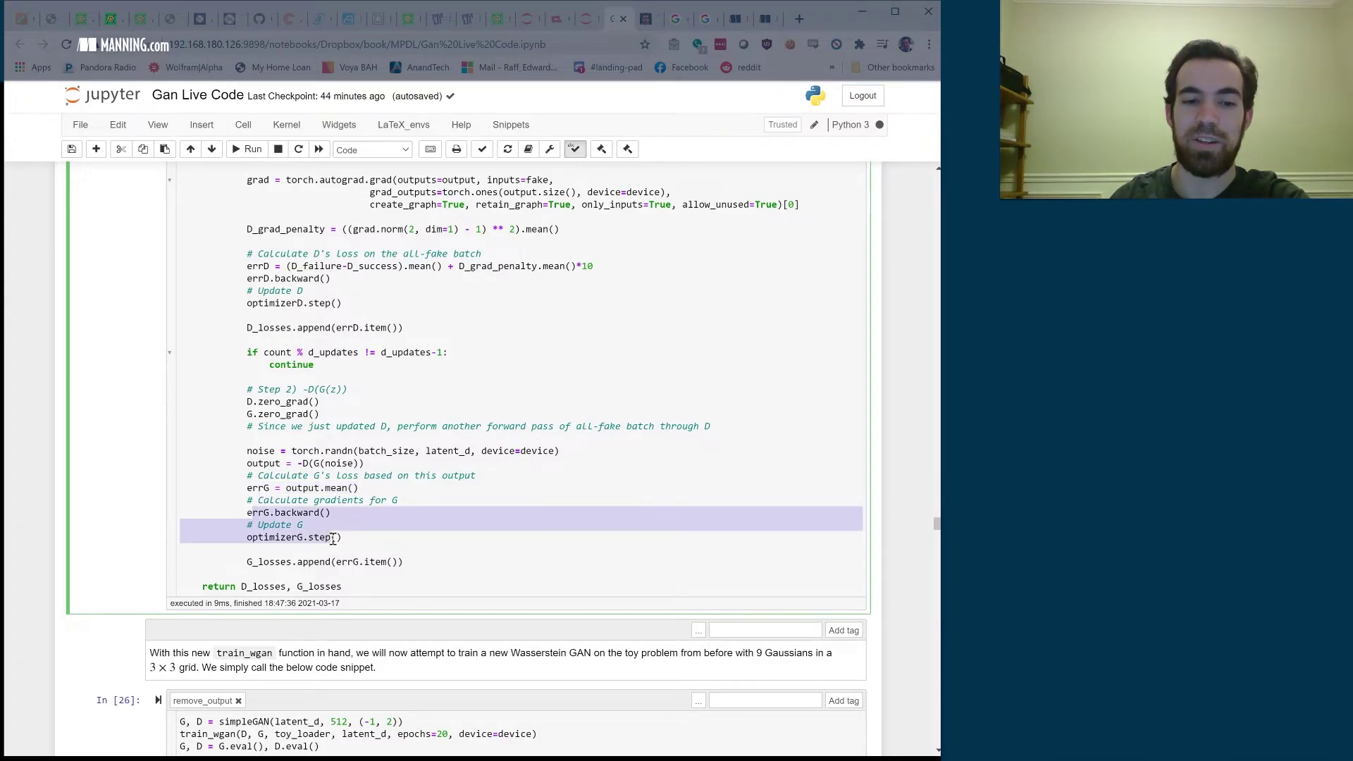
{"action": "scroll", "coordinate": [515, 406], "scroll_direction": "down", "scroll_amount": 1}
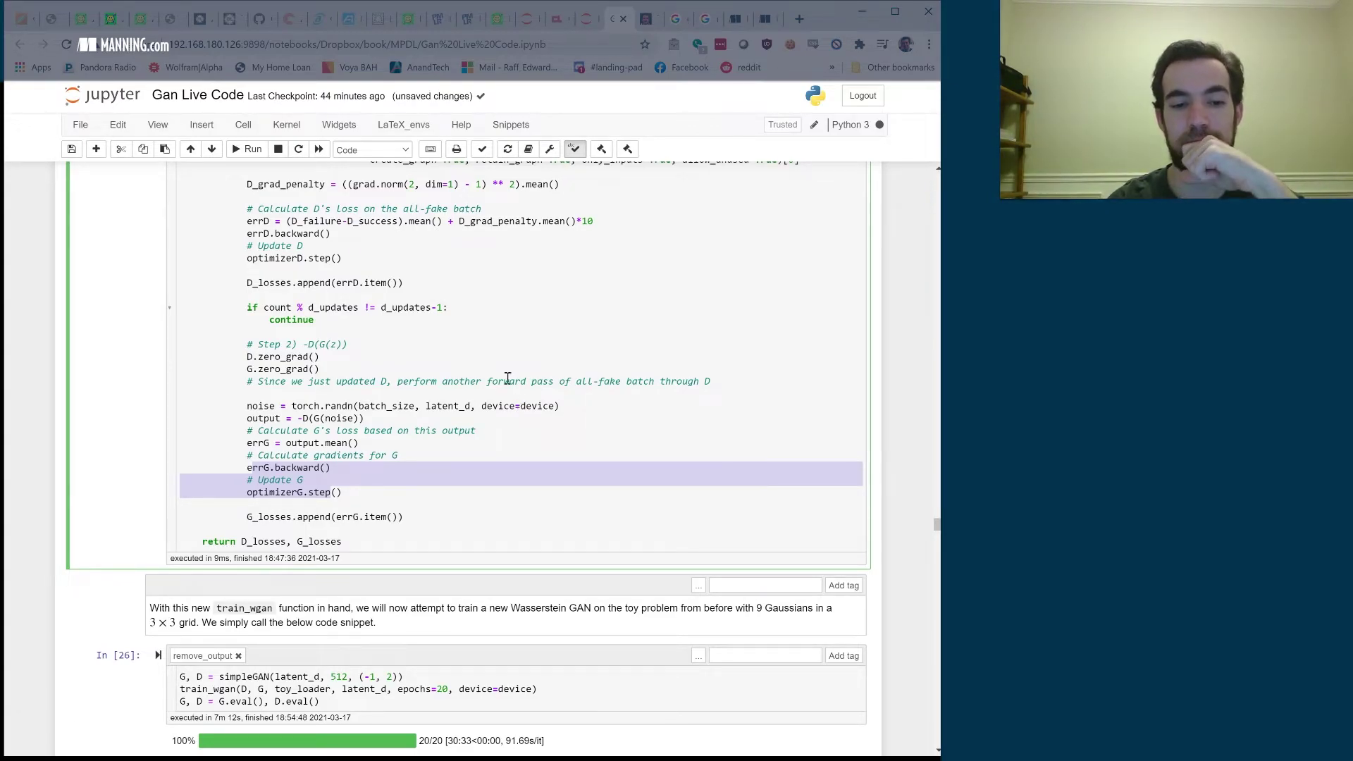
{"action": "scroll", "coordinate": [491, 348], "scroll_direction": "down", "scroll_amount": 5}
{"action": "scroll", "coordinate": [491, 348], "scroll_direction": "down", "scroll_amount": 5}
{"action": "scroll", "coordinate": [491, 348], "scroll_direction": "down", "scroll_amount": 5}
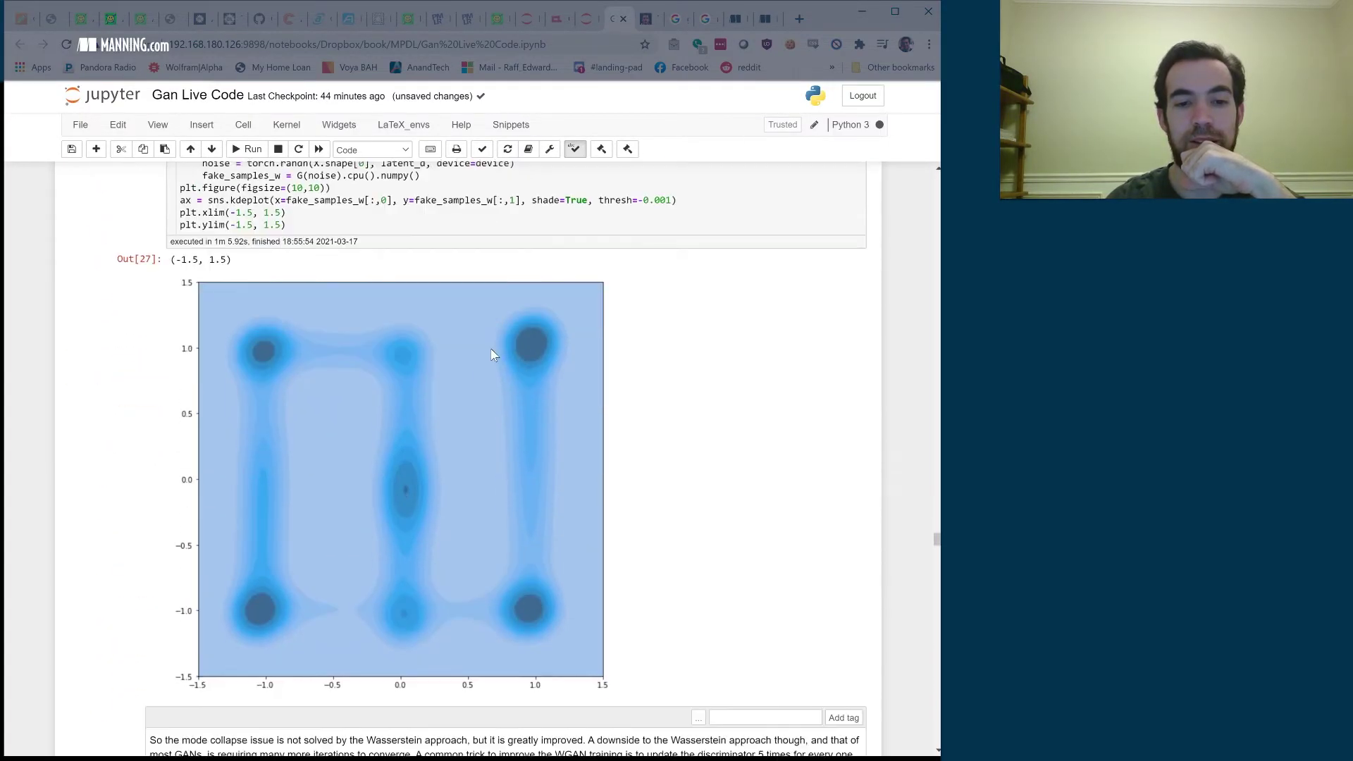
{"action": "scroll", "coordinate": [490, 348], "scroll_direction": "down", "scroll_amount": 5}
{"action": "scroll", "coordinate": [491, 348], "scroll_direction": "down", "scroll_amount": 5}
{"action": "scroll", "coordinate": [490, 348], "scroll_direction": "down", "scroll_amount": 5}
{"action": "scroll", "coordinate": [491, 348], "scroll_direction": "down", "scroll_amount": 5}
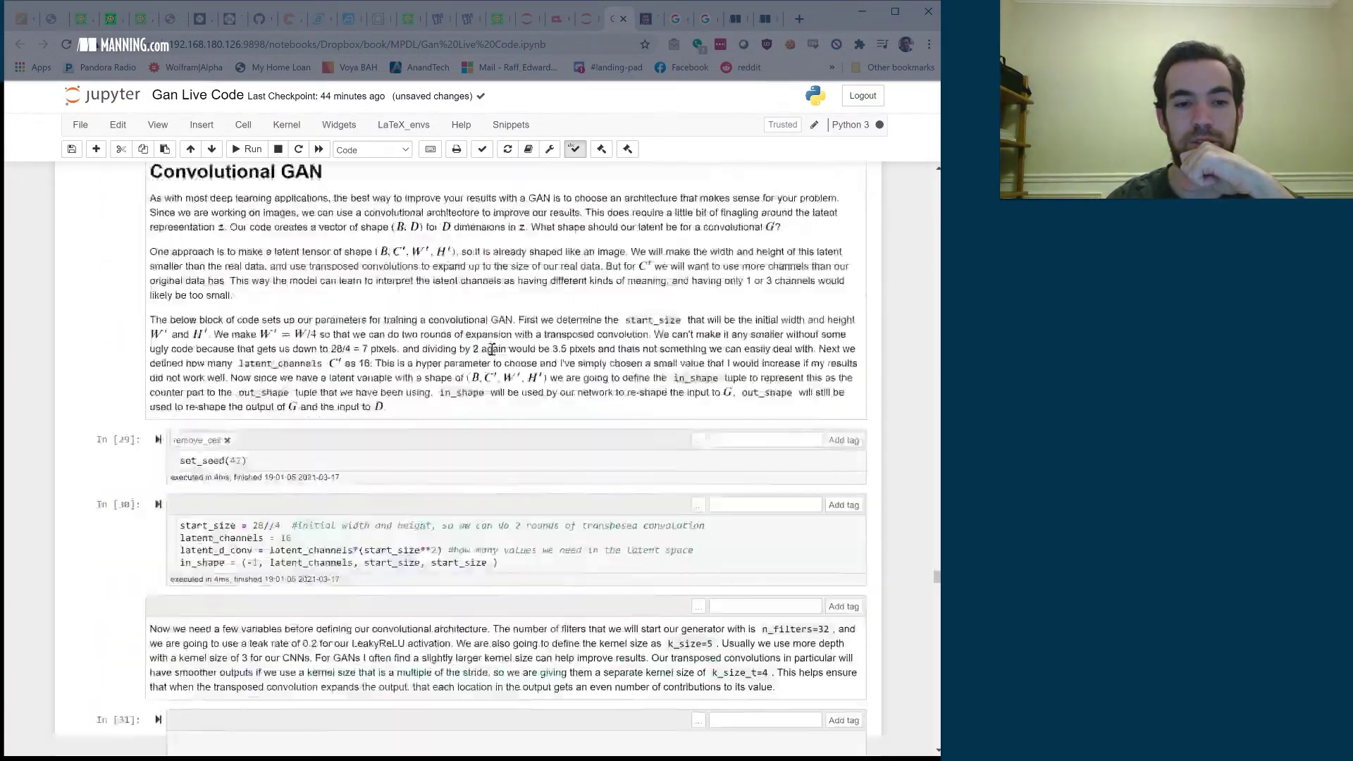
{"action": "scroll", "coordinate": [490, 348], "scroll_direction": "down", "scroll_amount": 5}
{"action": "scroll", "coordinate": [490, 348], "scroll_direction": "down", "scroll_amount": 5}
{"action": "scroll", "coordinate": [491, 348], "scroll_direction": "down", "scroll_amount": 5}
{"action": "scroll", "coordinate": [490, 348], "scroll_direction": "down", "scroll_amount": 5}
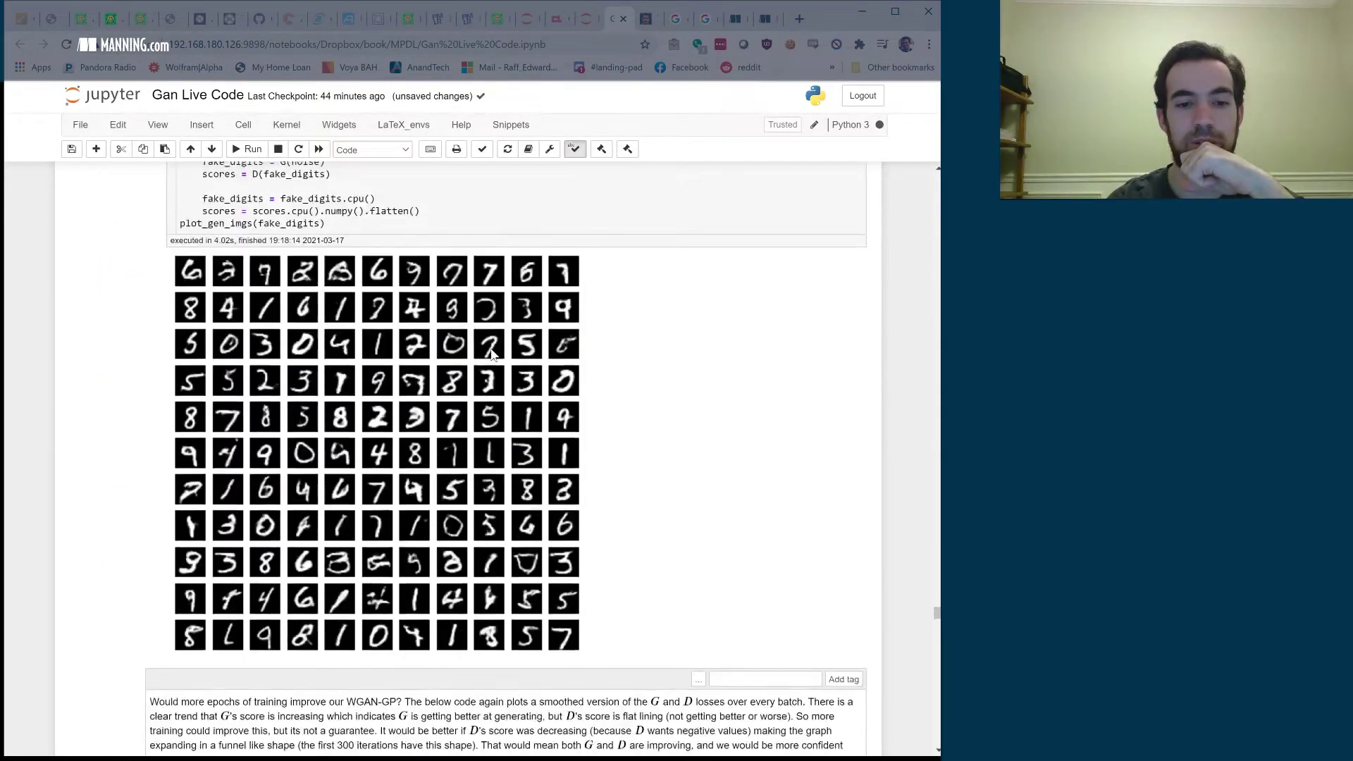
{"action": "scroll", "coordinate": [490, 348], "scroll_direction": "down", "scroll_amount": 4}
{"action": "scroll", "coordinate": [491, 355], "scroll_direction": "up", "scroll_amount": 5}
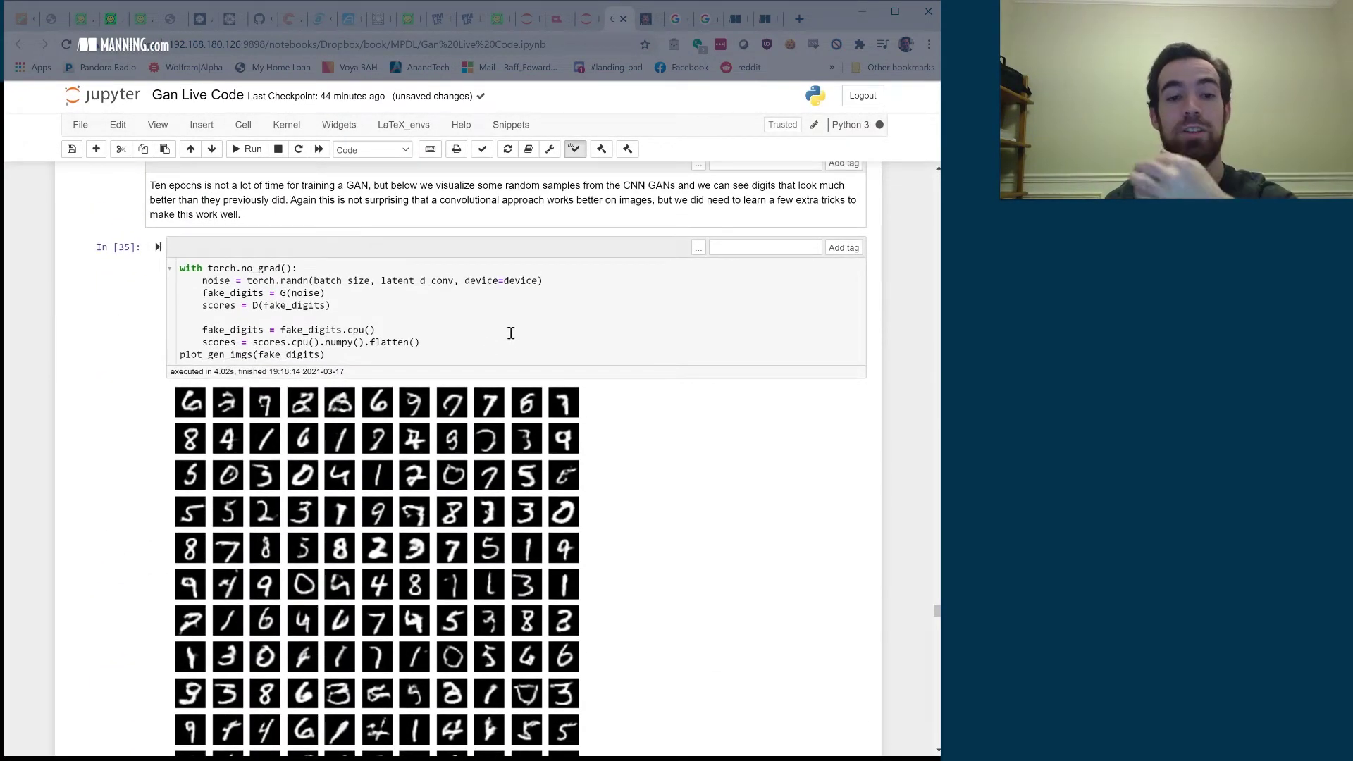
Select the digit-sampling cell In [35], which shows the grid of generated MNIST digits
{"action": "left_click", "coordinate": [509, 335]}
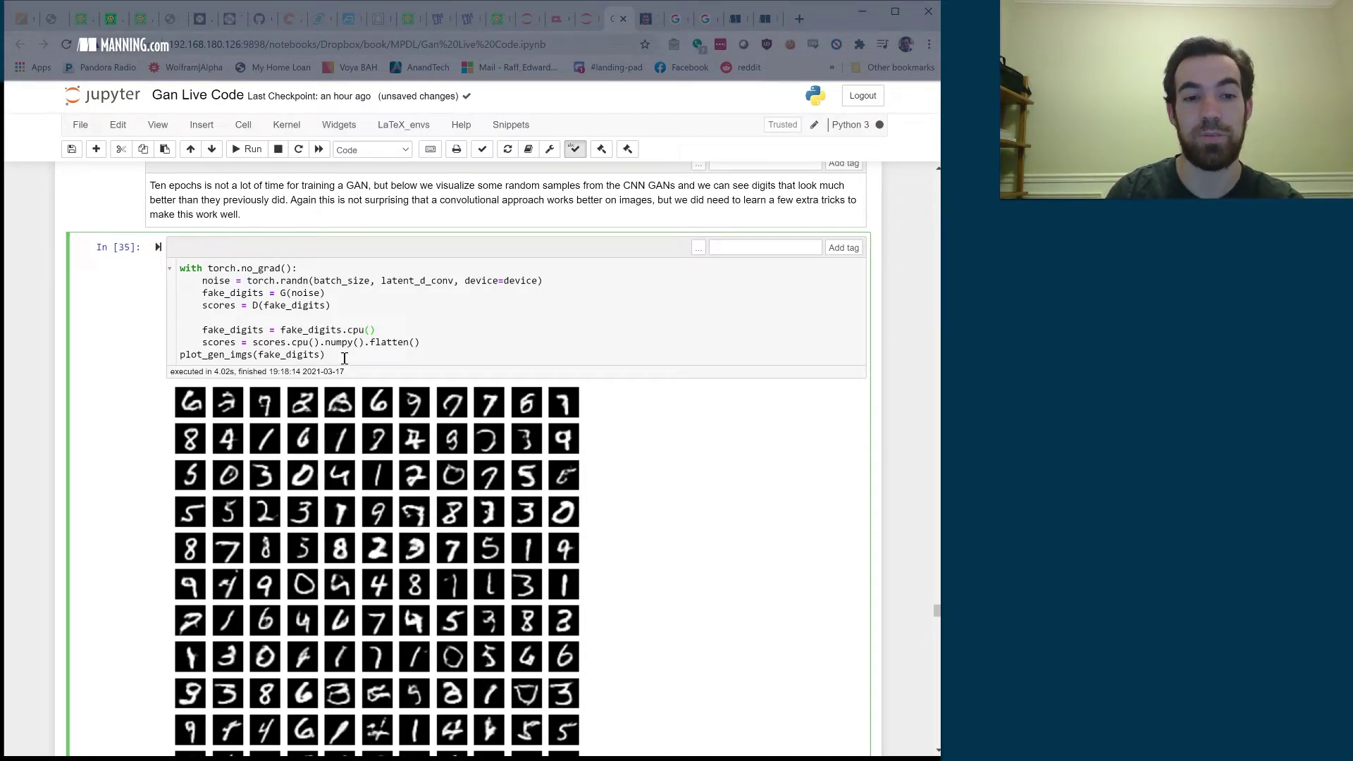
{"action": "left_click_drag", "start_coordinate": [202, 281], "coordinate": [424, 279]}
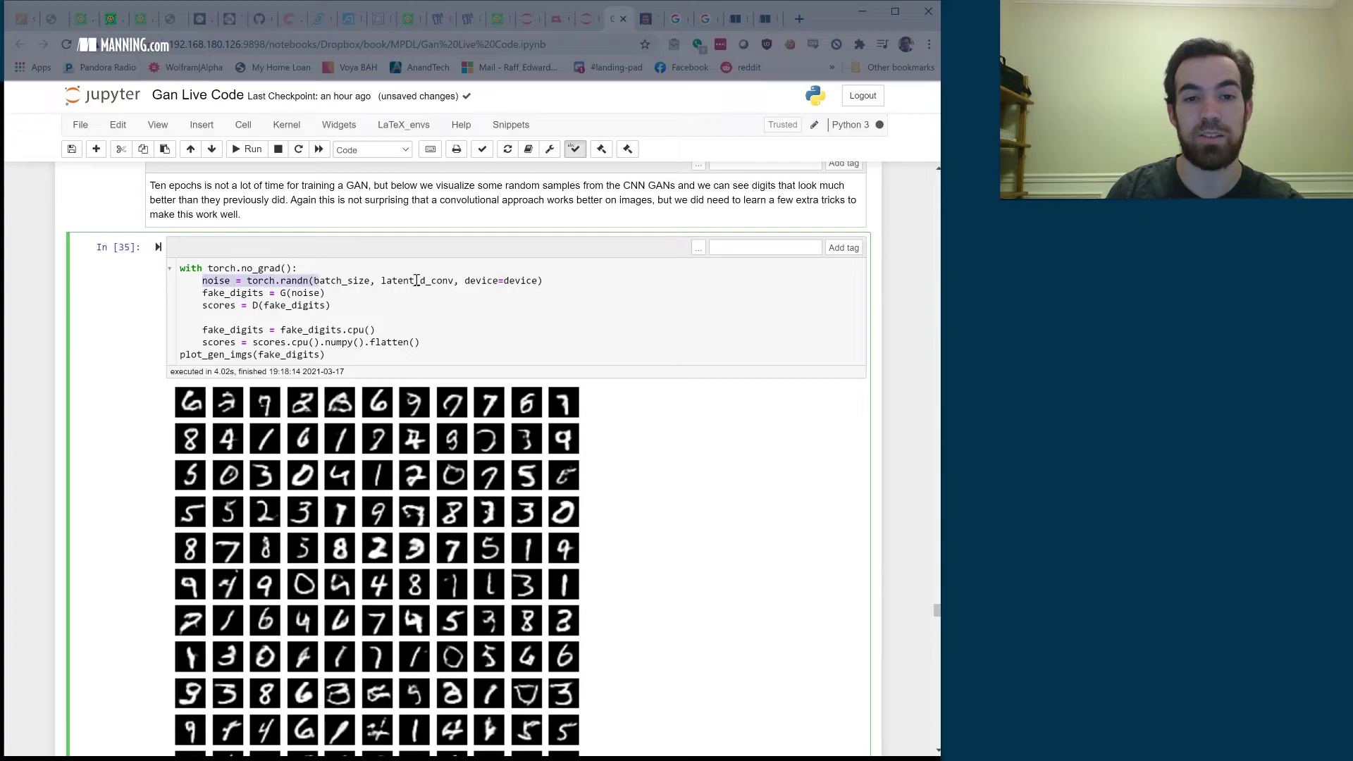
{"action": "left_click_drag", "start_coordinate": [201, 293], "coordinate": [326, 293]}
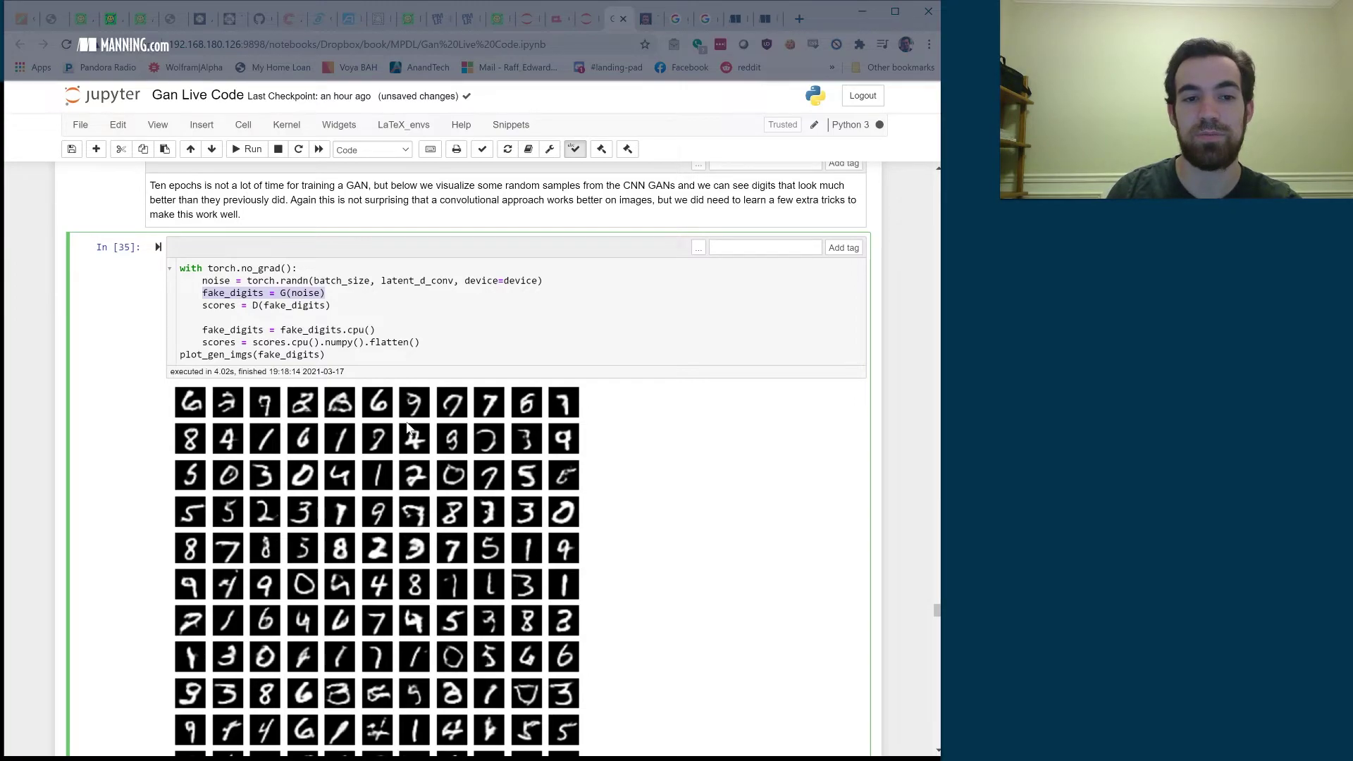
{"action": "left_click_drag", "start_coordinate": [203, 305], "coordinate": [317, 306]}
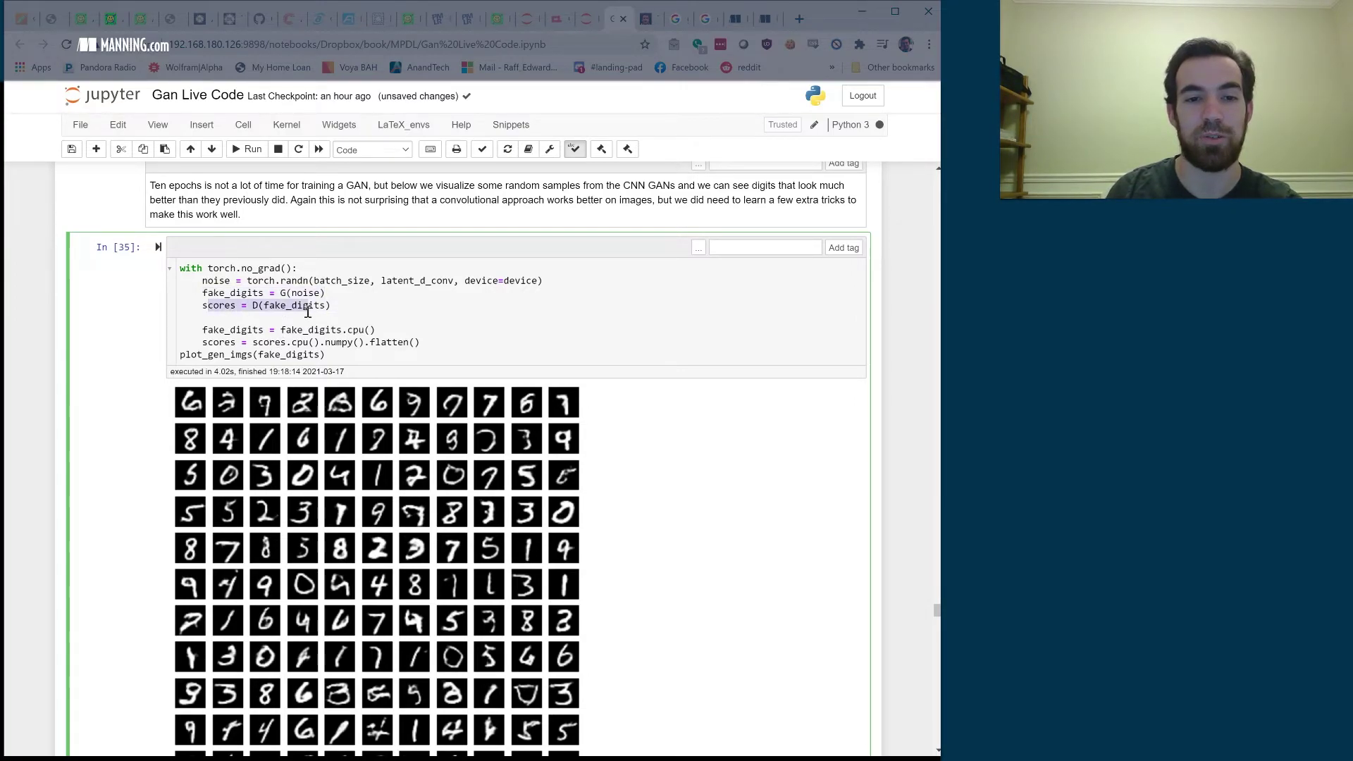
{"action": "scroll", "coordinate": [433, 306], "scroll_direction": "down", "scroll_amount": 1}
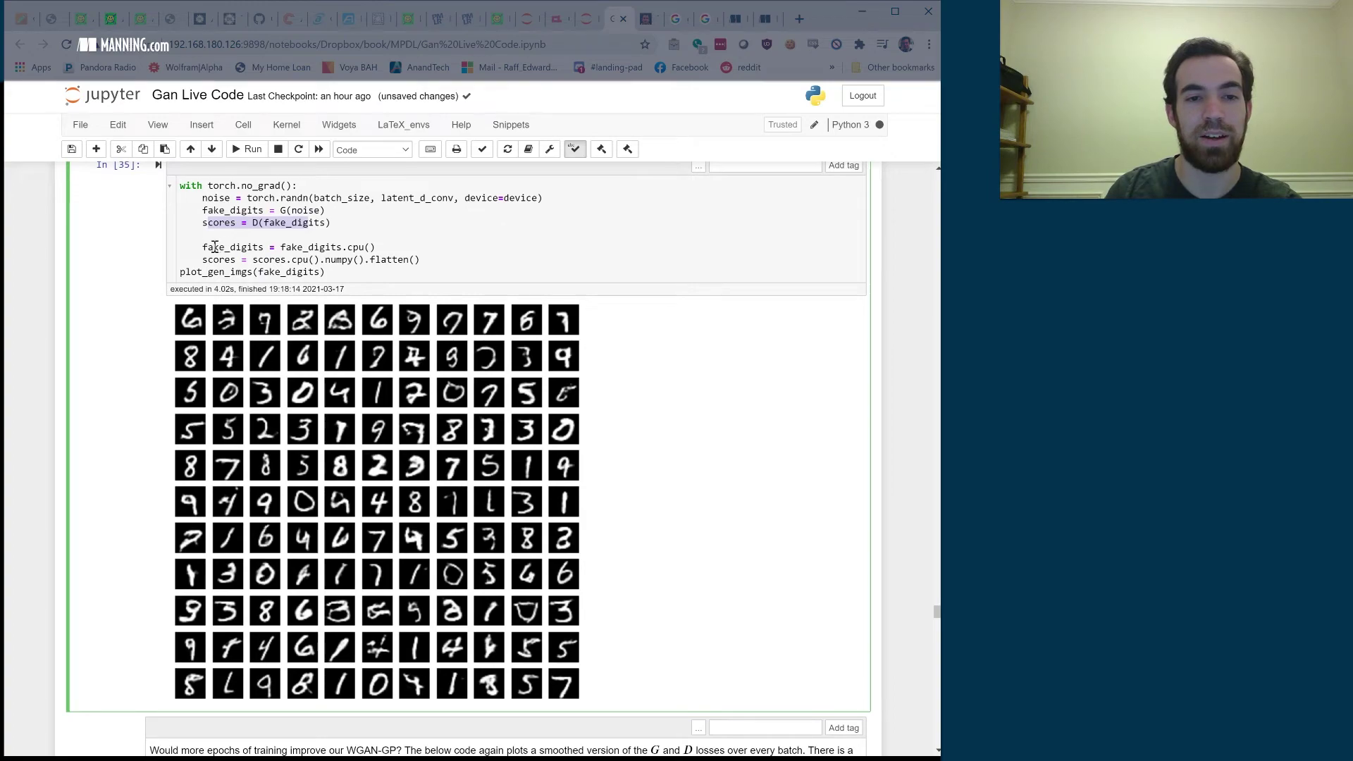
{"action": "left_click_drag", "start_coordinate": [204, 247], "coordinate": [398, 250]}
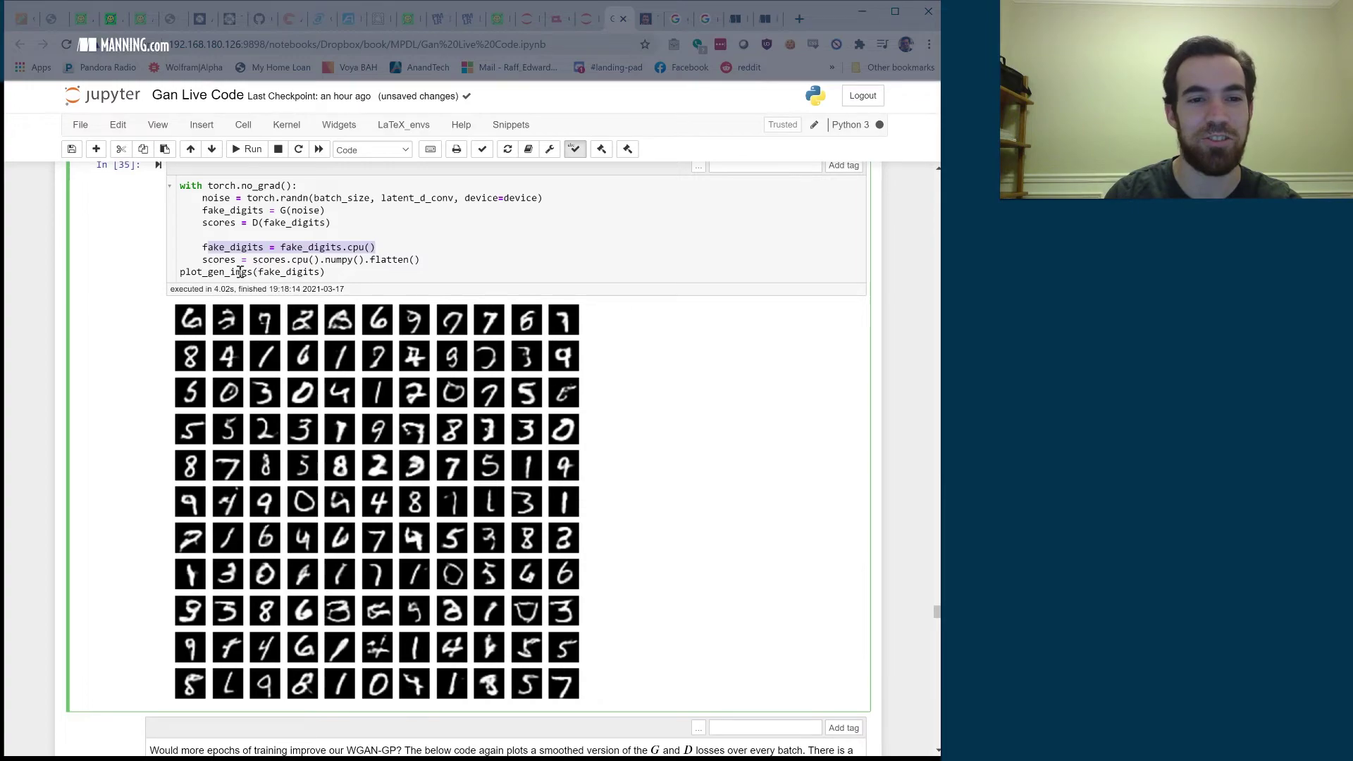
{"action": "left_click_drag", "start_coordinate": [181, 273], "coordinate": [341, 277]}
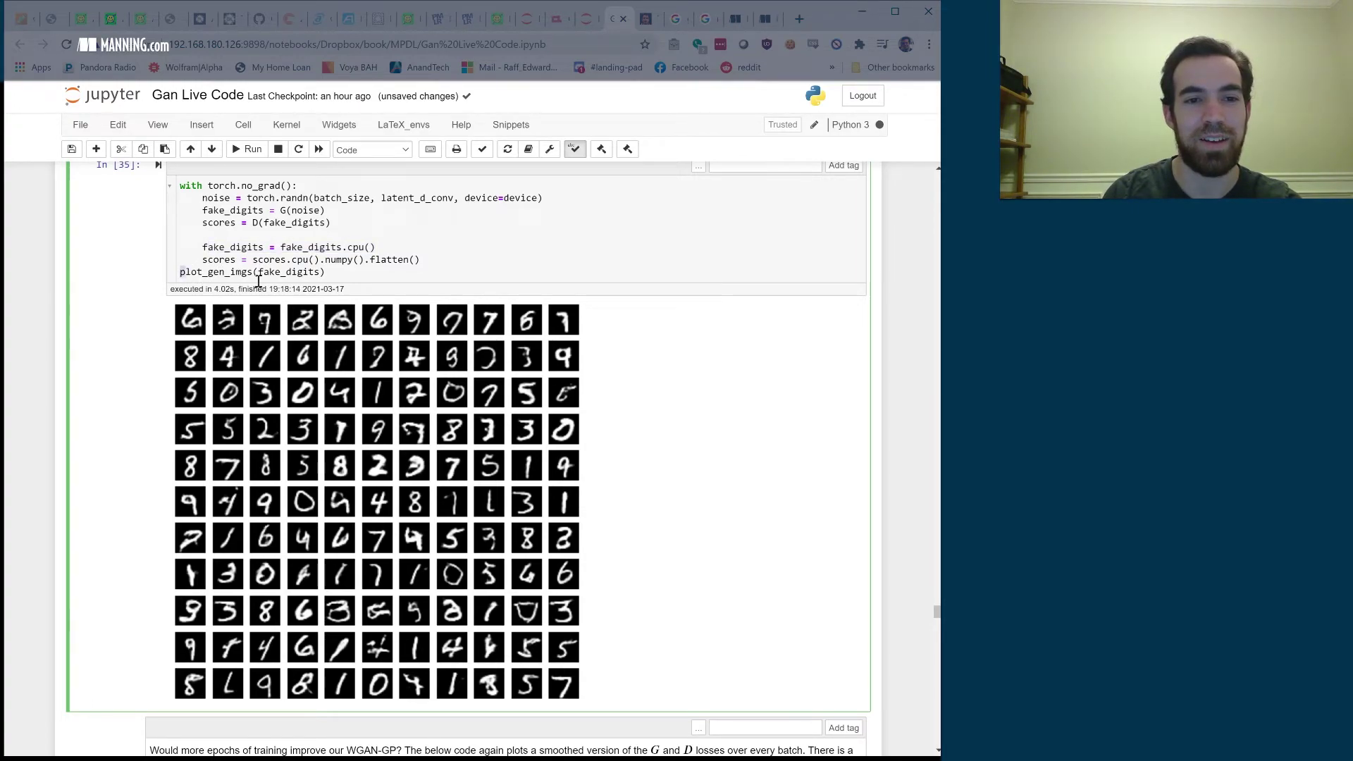